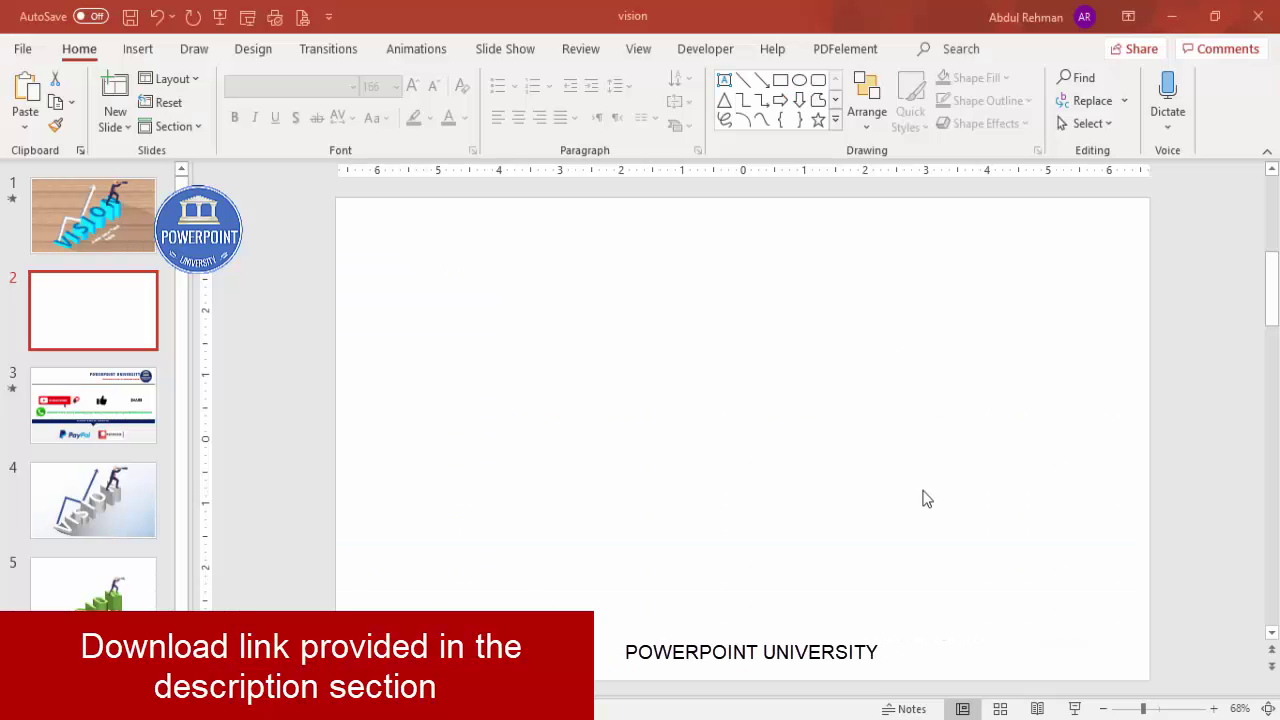
Step: Fill slide 2's background with the Oak wood texture, leaving artistic effects unapplied
{"action": "right_click", "coordinate": [758, 338]}
{"action": "left_click", "coordinate": [860, 531]}
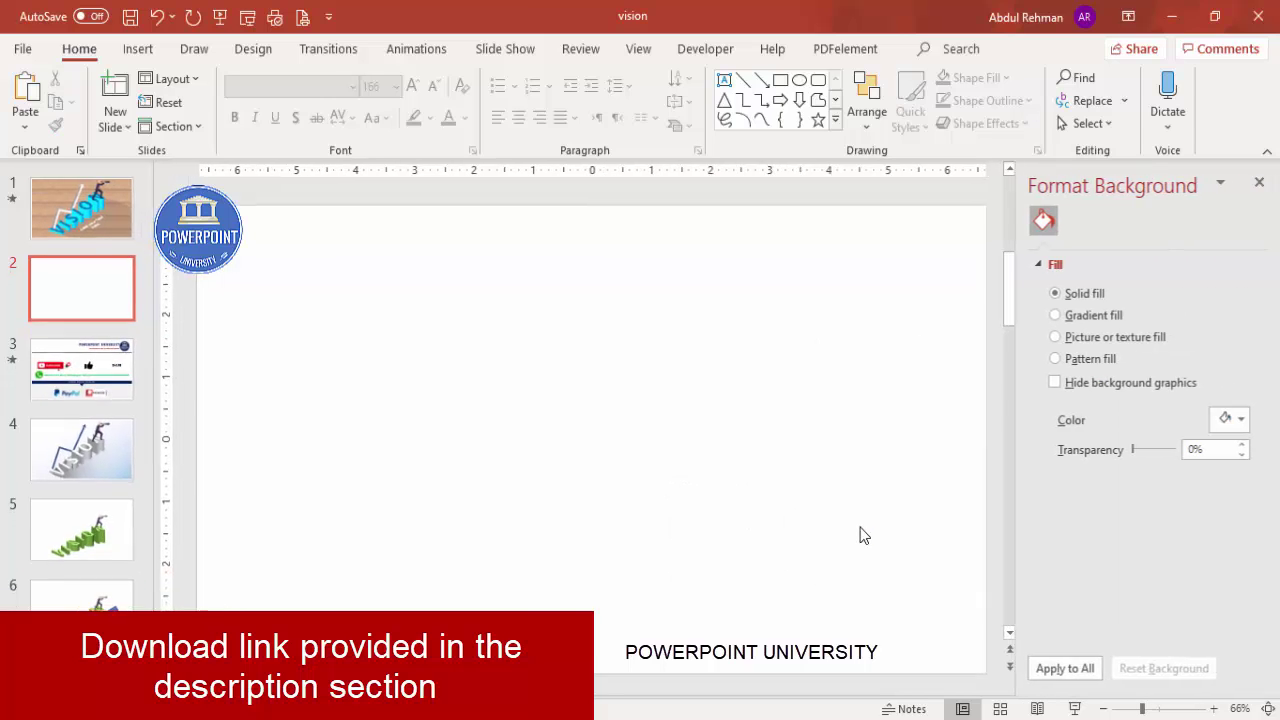
{"action": "left_click", "coordinate": [1112, 340]}
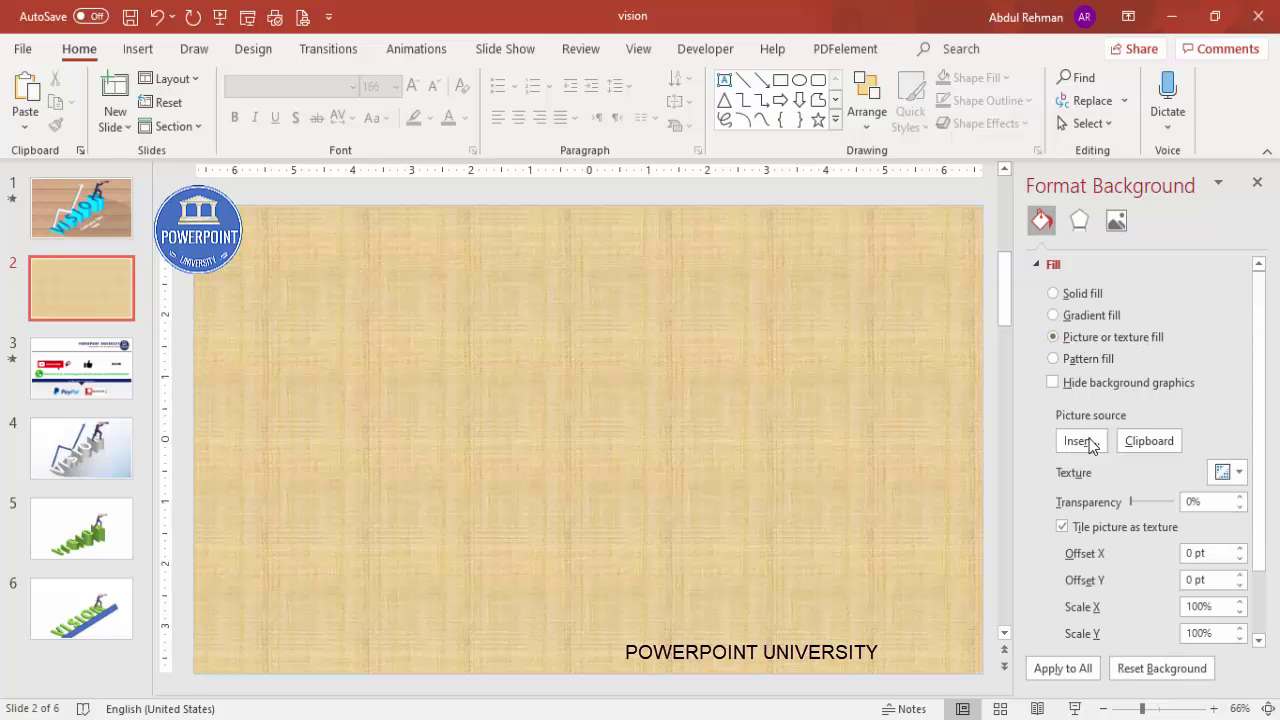
{"action": "left_click", "coordinate": [1222, 472]}
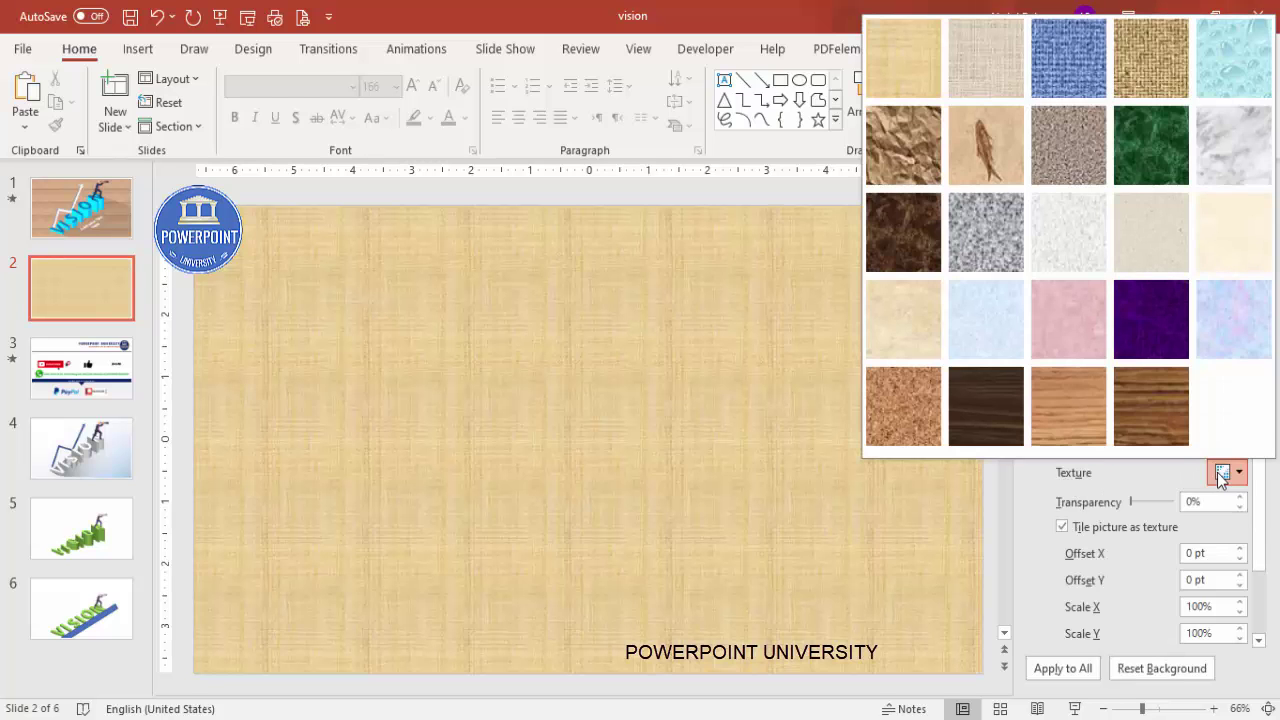
{"action": "left_click", "coordinate": [1064, 409]}
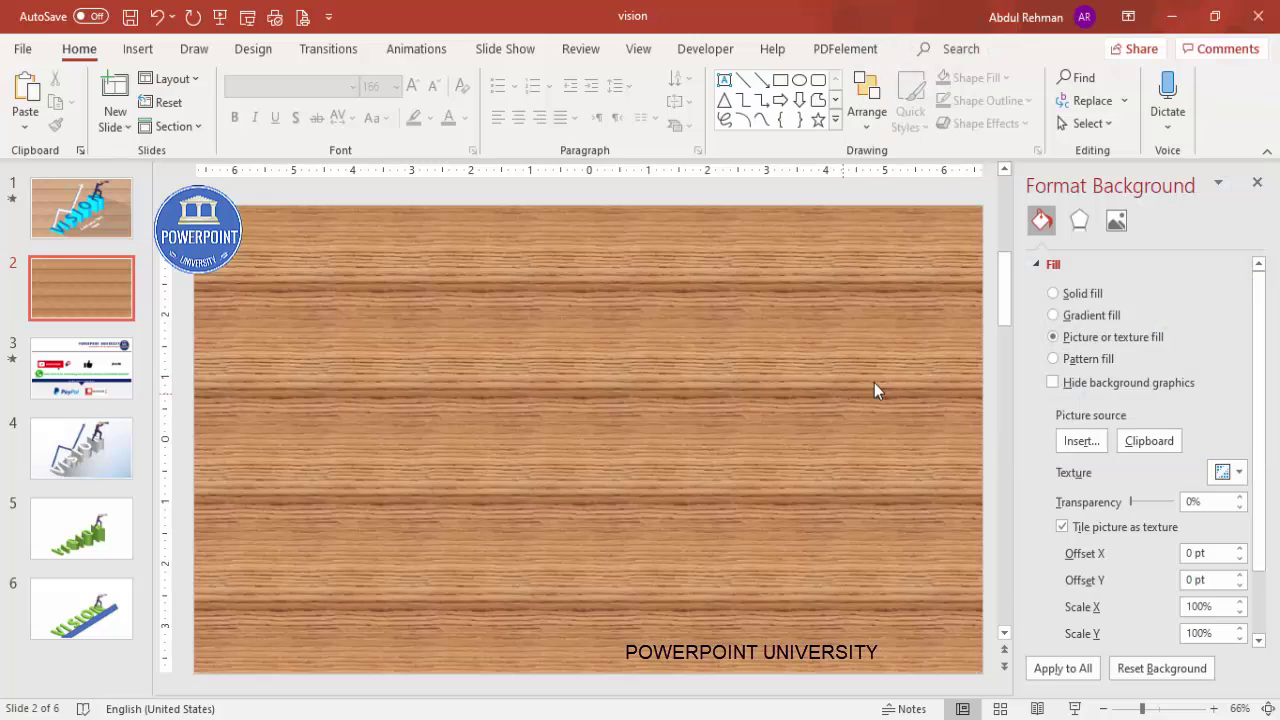
{"action": "left_click", "coordinate": [1081, 222]}
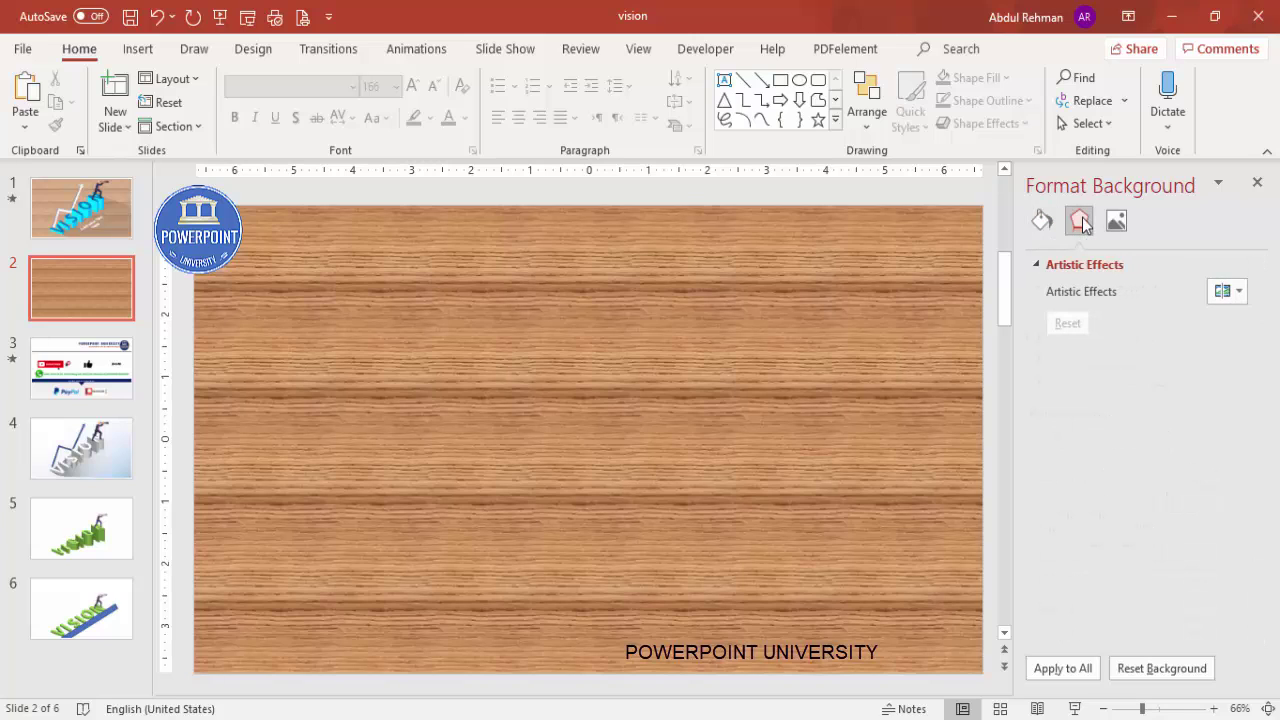
{"action": "left_click", "coordinate": [1226, 298]}
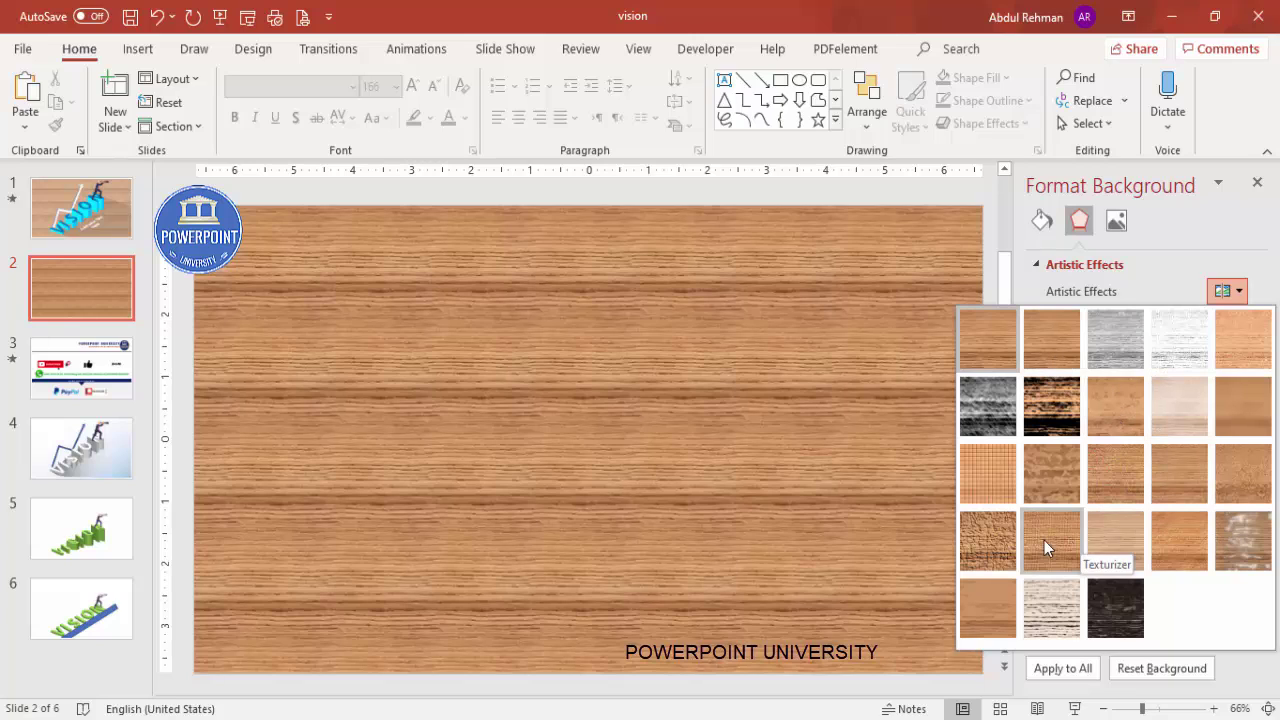
{"action": "left_click", "coordinate": [882, 231]}
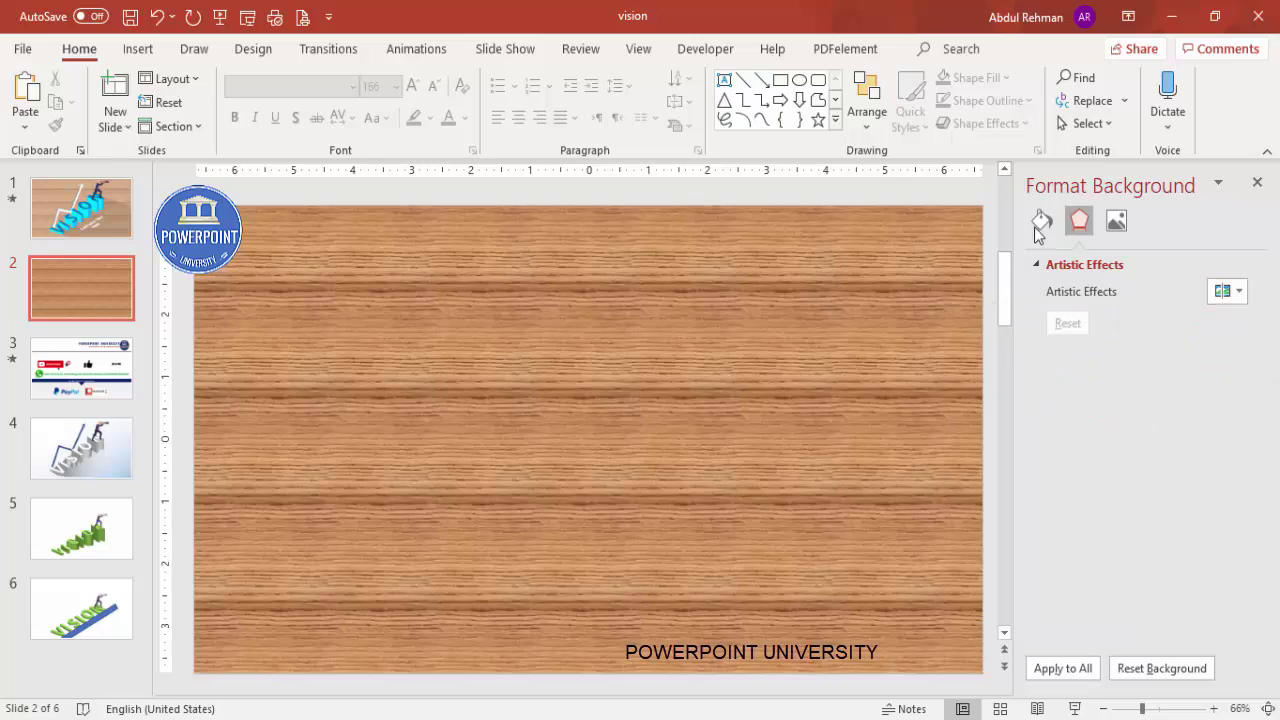
Step: Add a text box near the slide centre containing a centred black letter V
{"action": "left_click", "coordinate": [137, 50]}
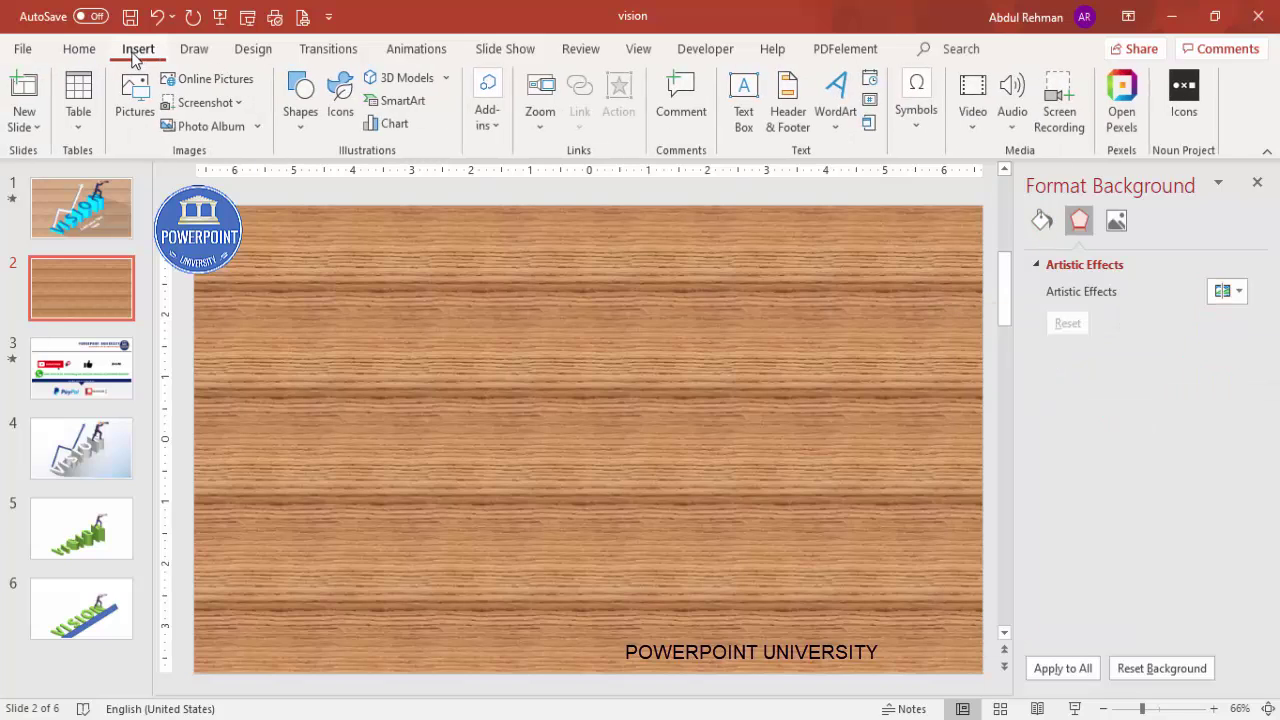
{"action": "left_click", "coordinate": [744, 97]}
{"action": "left_click_drag", "start_coordinate": [406, 365], "coordinate": [702, 447]}
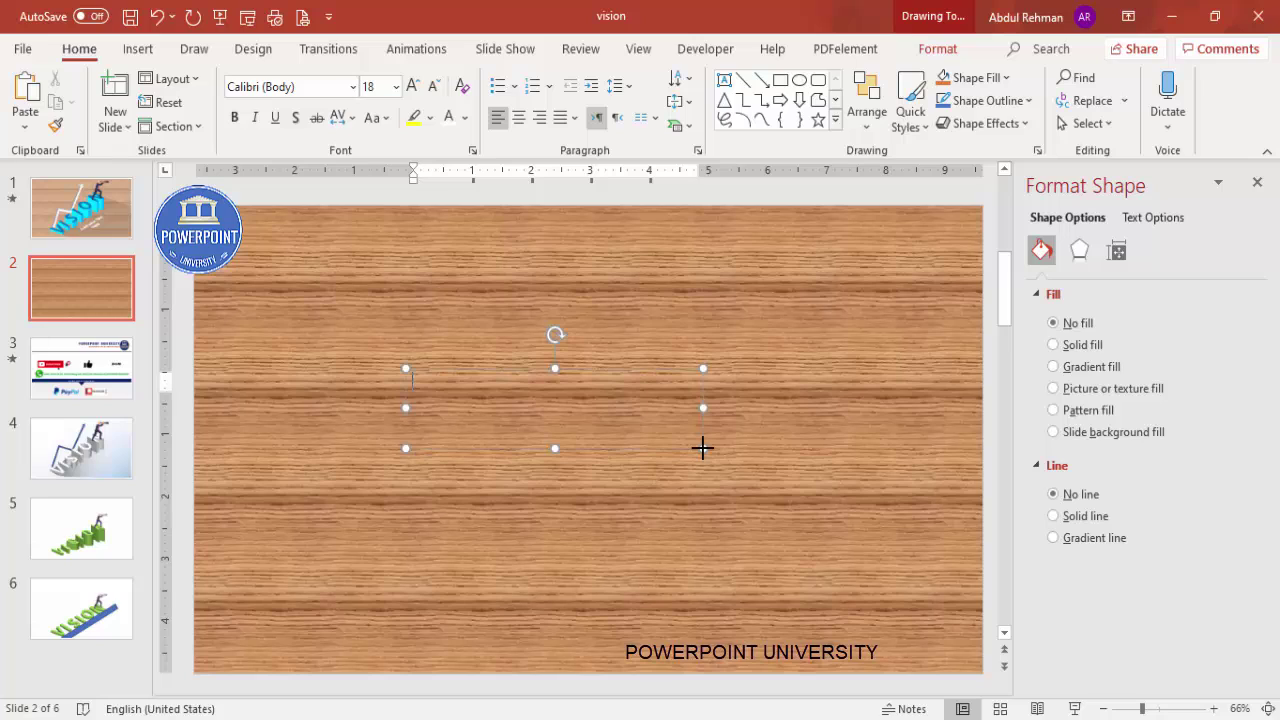
{"action": "type", "text": "V"}
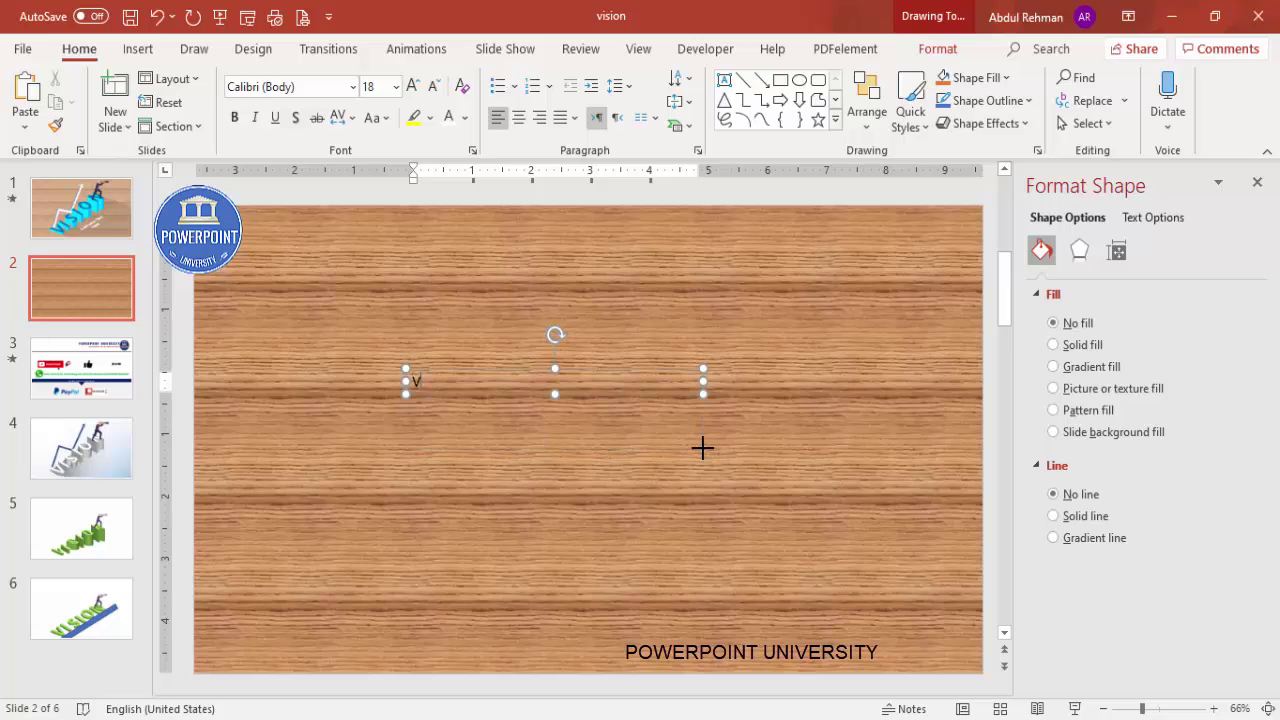
{"action": "key", "text": "ctrl+e"}
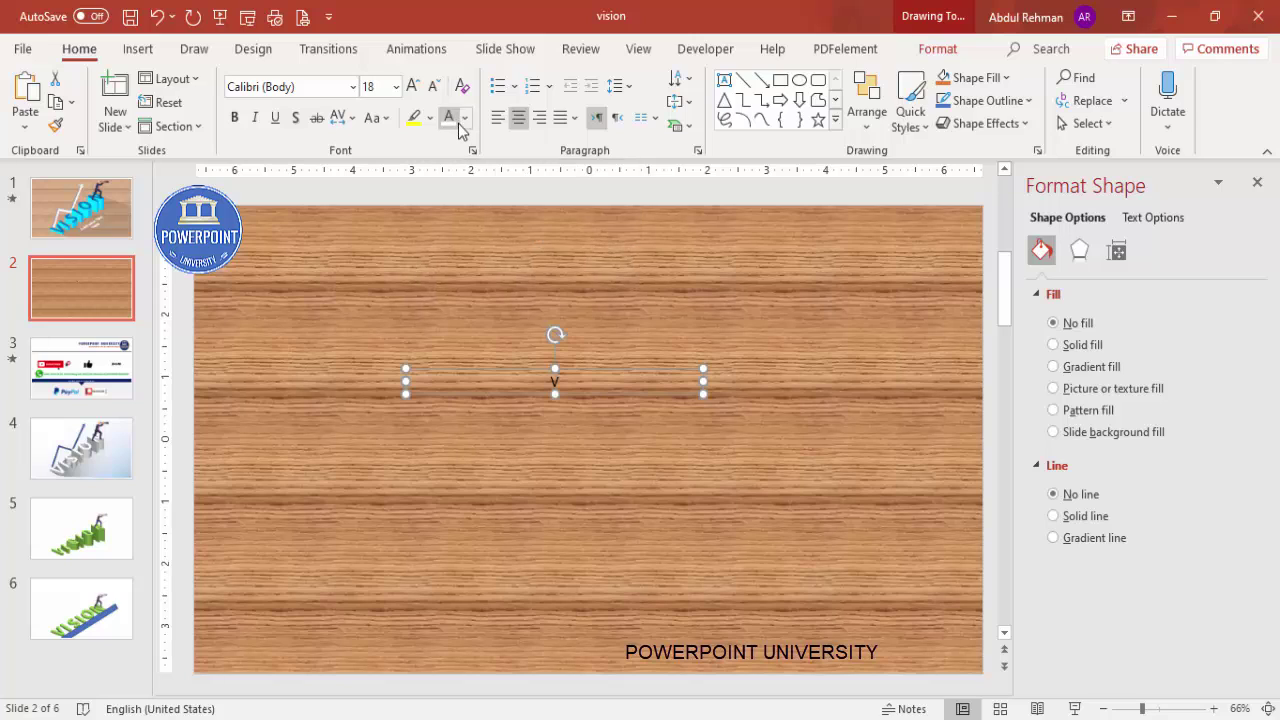
{"action": "left_click", "coordinate": [464, 118]}
{"action": "left_click", "coordinate": [464, 169]}
Step: Set the V's font to Adobe Gothic Std B and enlarge it to 166 pt
{"action": "left_click", "coordinate": [328, 87]}
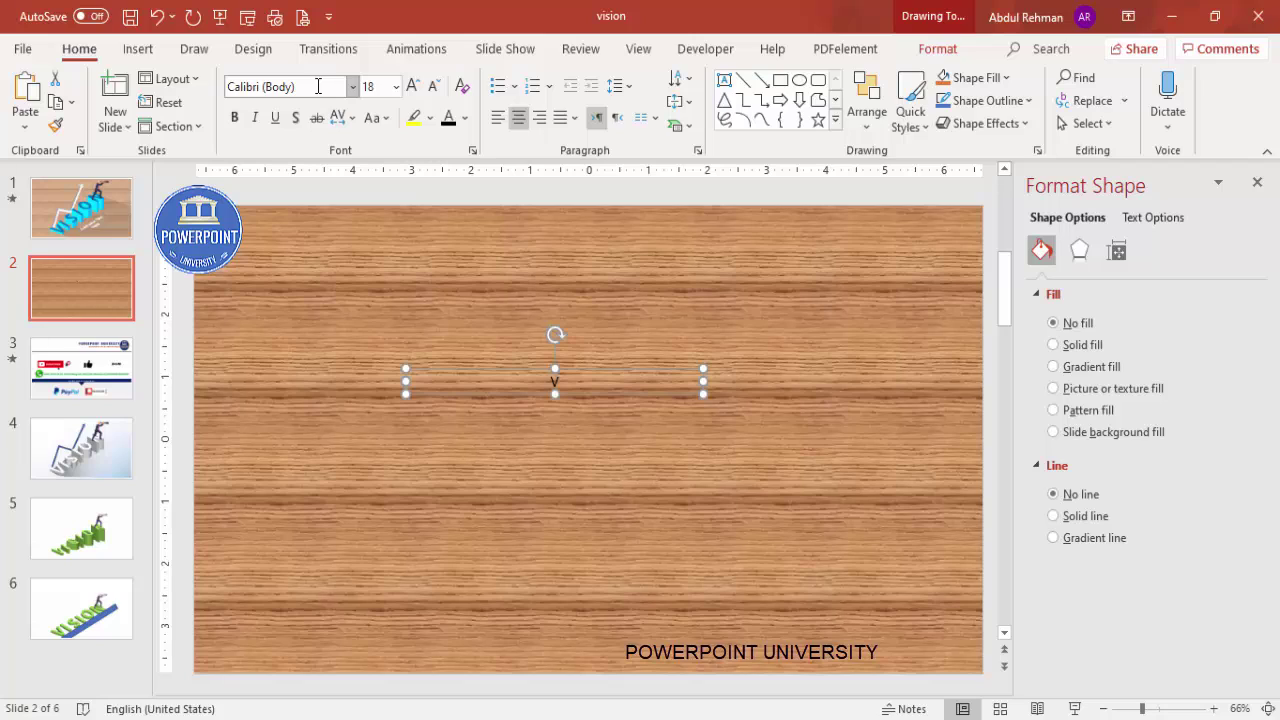
{"action": "type", "text": "Adon"}
{"action": "type", "text": "be Arabic"}
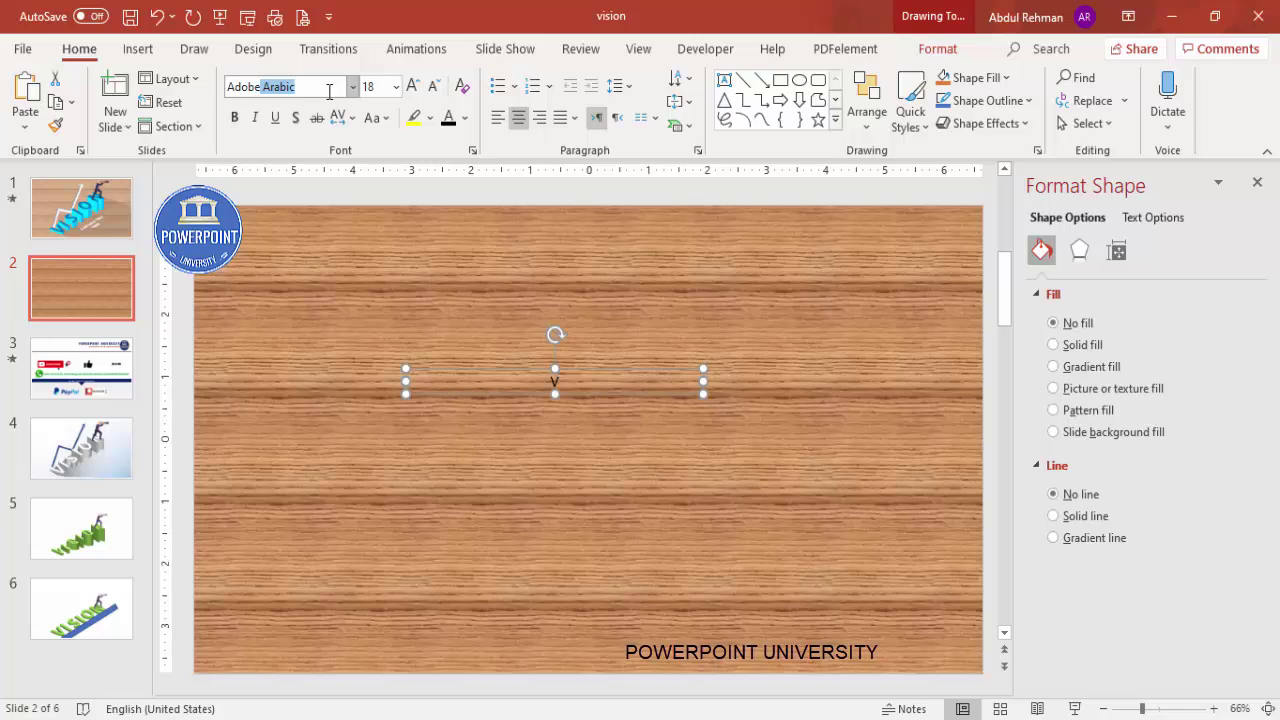
{"action": "left_click", "coordinate": [354, 87]}
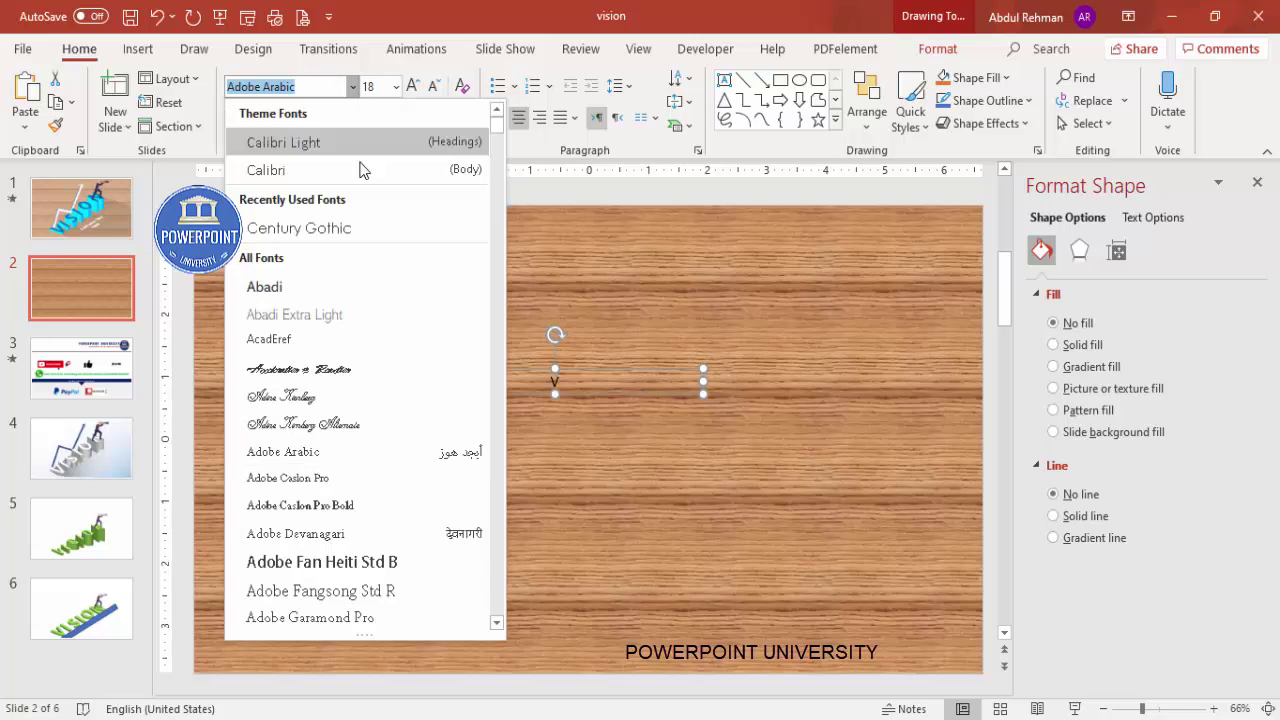
{"action": "scroll", "coordinate": [354, 536], "scroll_direction": "down", "scroll_amount": 1}
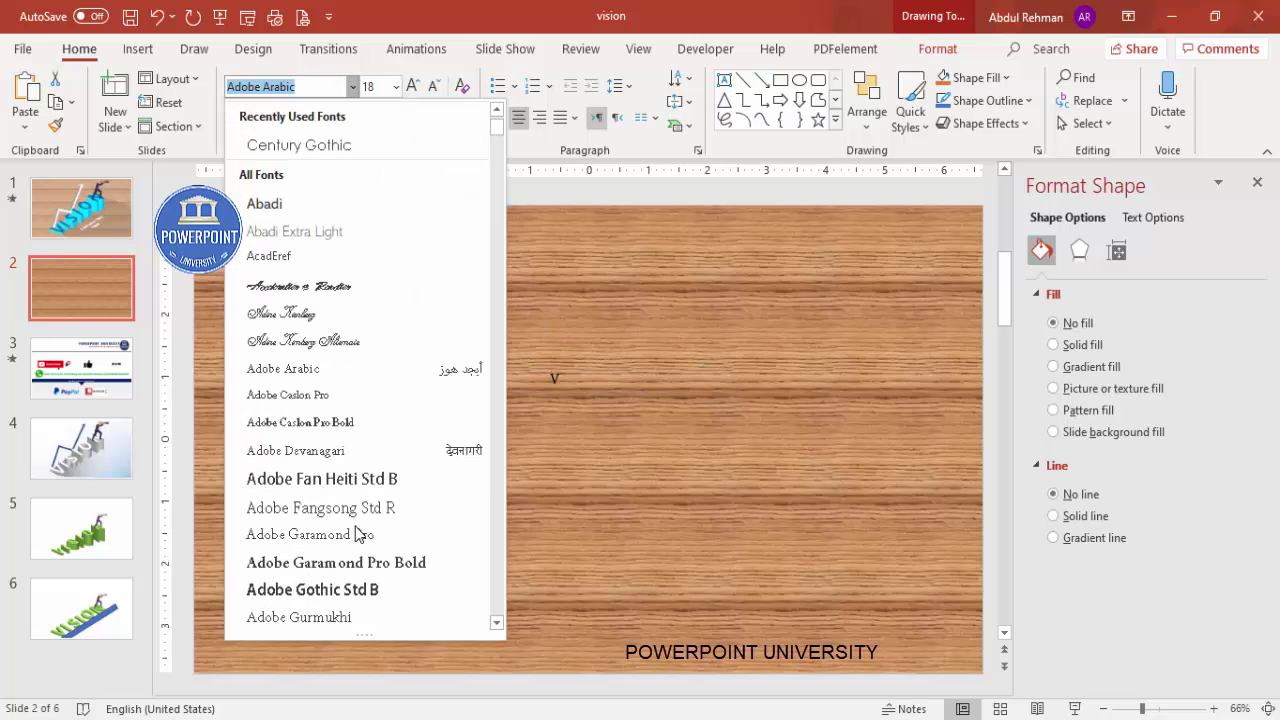
{"action": "left_click", "coordinate": [318, 593]}
{"action": "left_click", "coordinate": [412, 86]}
{"action": "left_click", "coordinate": [412, 86]}
{"action": "left_click", "coordinate": [412, 86]}
{"action": "left_click", "coordinate": [412, 86]}
{"action": "left_click", "coordinate": [412, 86]}
{"action": "left_click", "coordinate": [412, 86]}
{"action": "left_click", "coordinate": [412, 86]}
{"action": "left_click", "coordinate": [412, 86]}
{"action": "left_click", "coordinate": [412, 86]}
{"action": "left_click", "coordinate": [412, 86]}
{"action": "left_click", "coordinate": [412, 86]}
{"action": "left_click", "coordinate": [412, 86]}
{"action": "left_click", "coordinate": [412, 86]}
{"action": "left_click", "coordinate": [412, 86]}
{"action": "left_click", "coordinate": [412, 86]}
{"action": "left_click", "coordinate": [412, 86]}
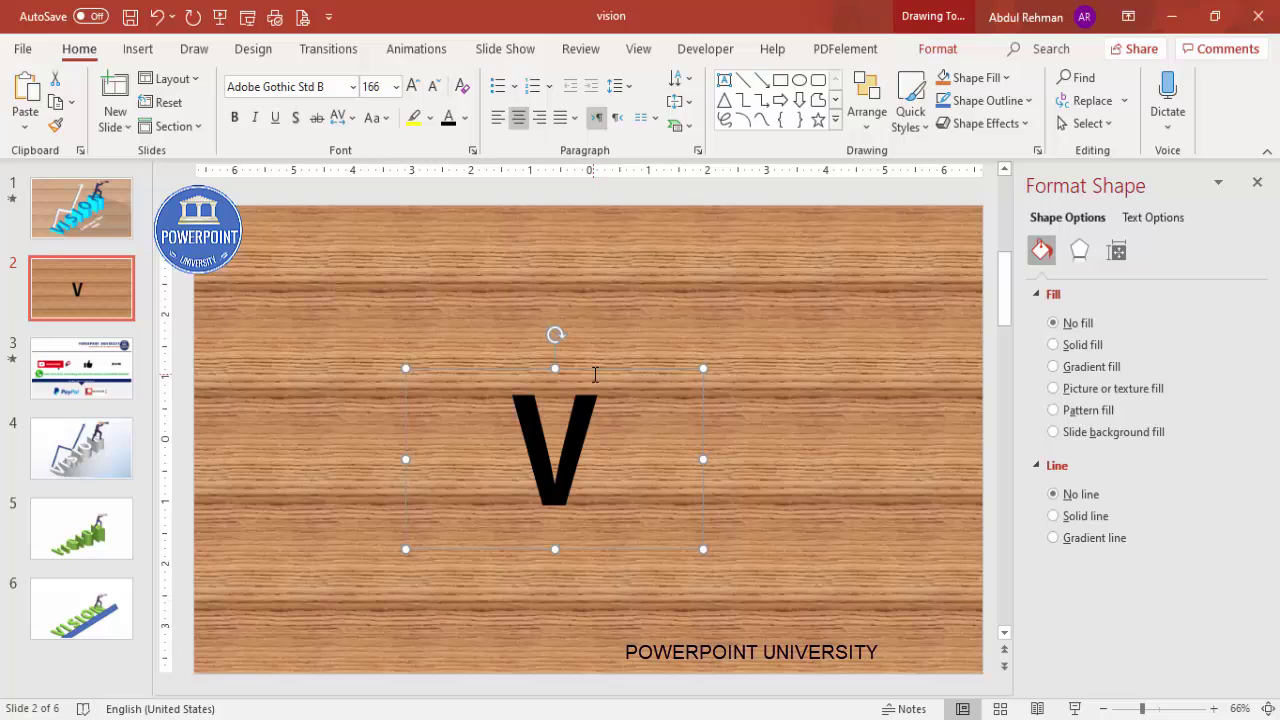
Step: Narrow the V's text box, right-align the V, and drag it toward the lower left
{"action": "left_click_drag", "start_coordinate": [589, 370], "coordinate": [538, 371]}
{"action": "left_click_drag", "start_coordinate": [360, 459], "coordinate": [495, 437]}
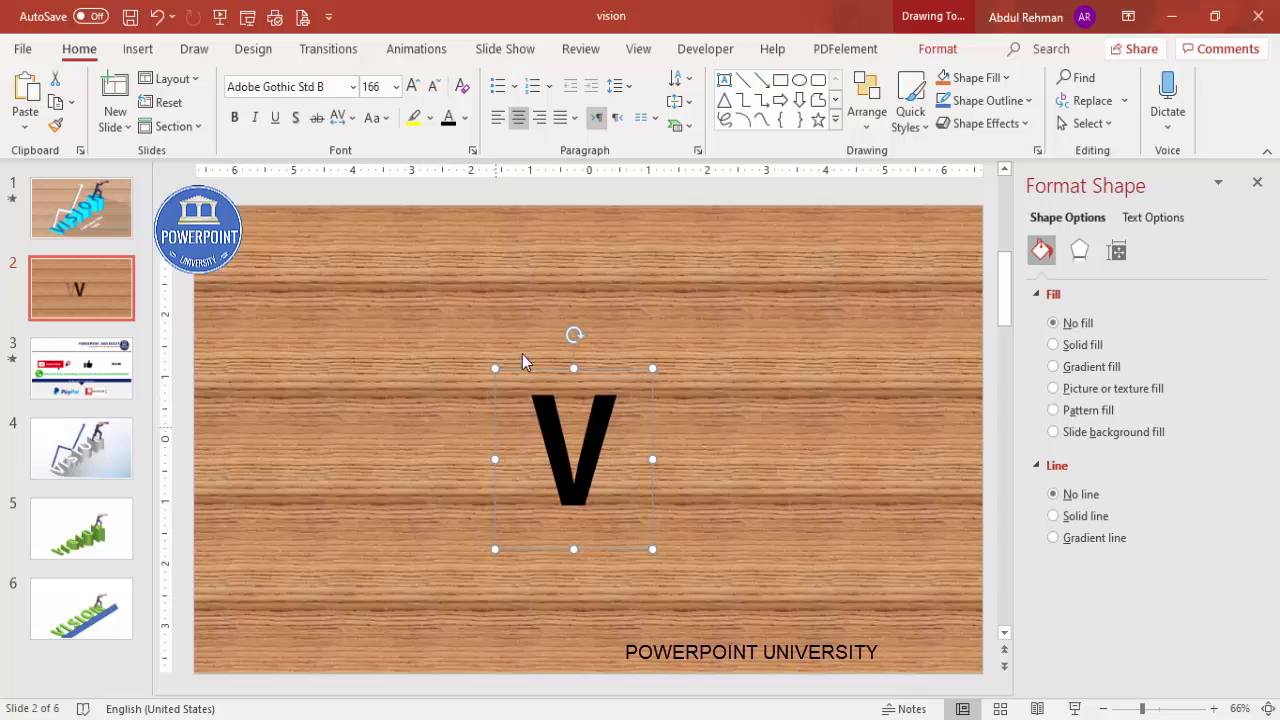
{"action": "left_click", "coordinate": [539, 117]}
{"action": "left_click_drag", "start_coordinate": [611, 368], "coordinate": [418, 442]}
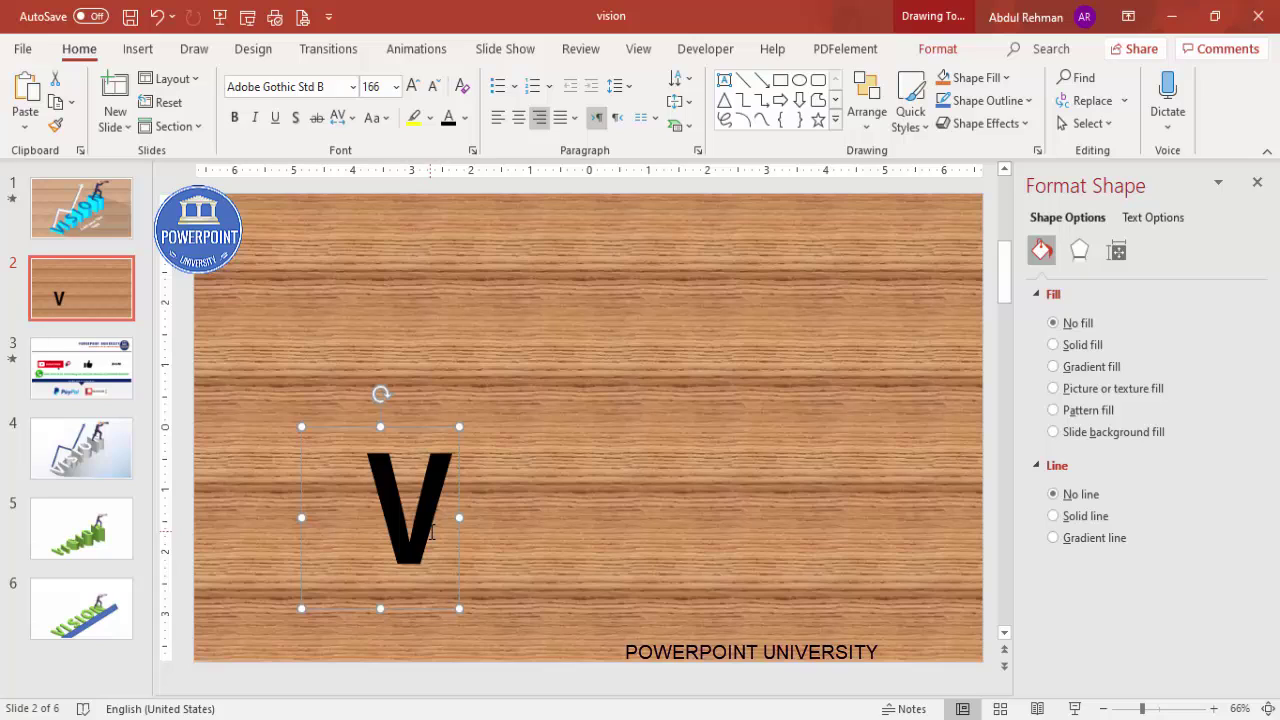
Step: Apply the Isometric: Top Up 3-D rotation preset to the V's text
{"action": "left_click", "coordinate": [1080, 252]}
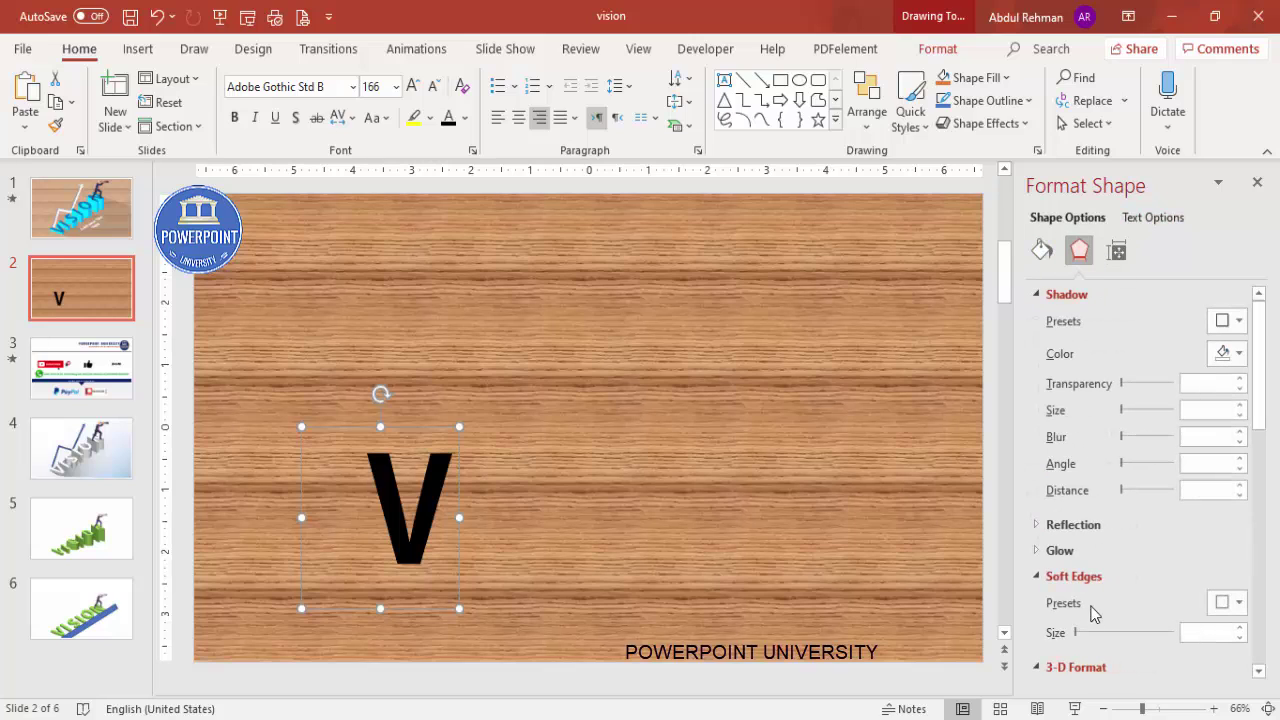
{"action": "left_click", "coordinate": [1038, 296]}
{"action": "left_click", "coordinate": [1037, 458]}
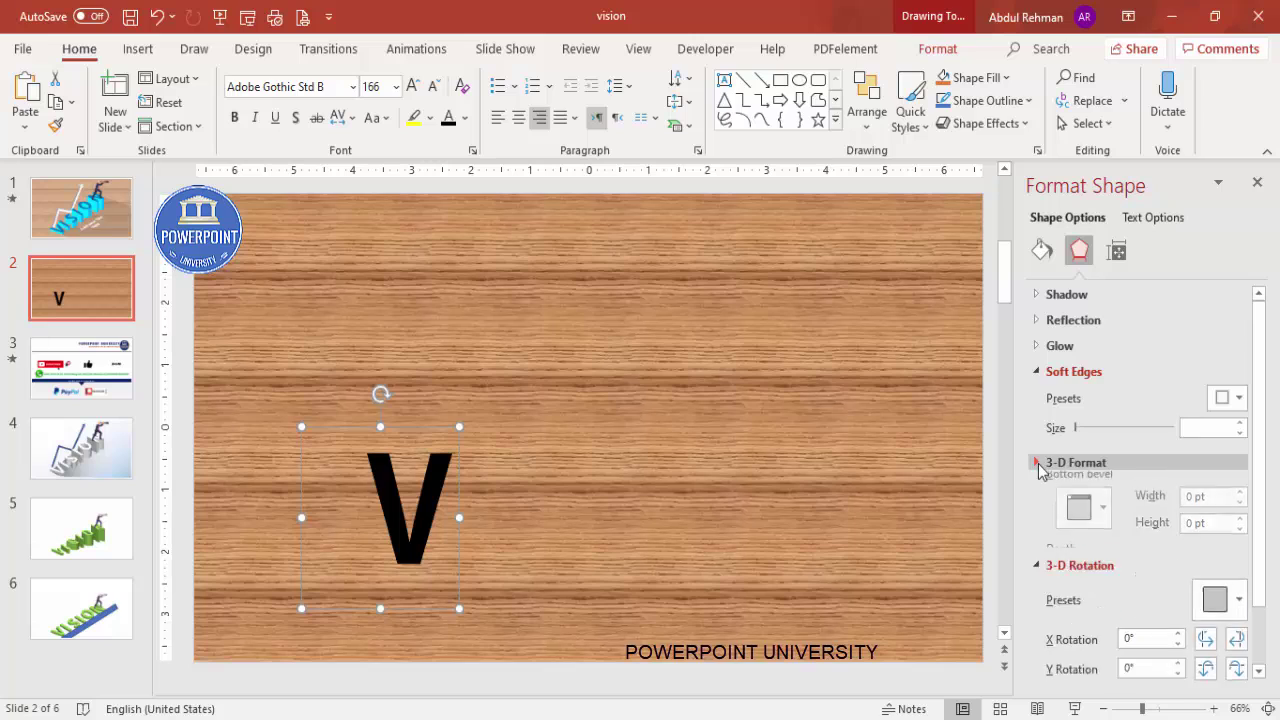
{"action": "left_click", "coordinate": [1036, 373]}
{"action": "left_click", "coordinate": [1037, 424]}
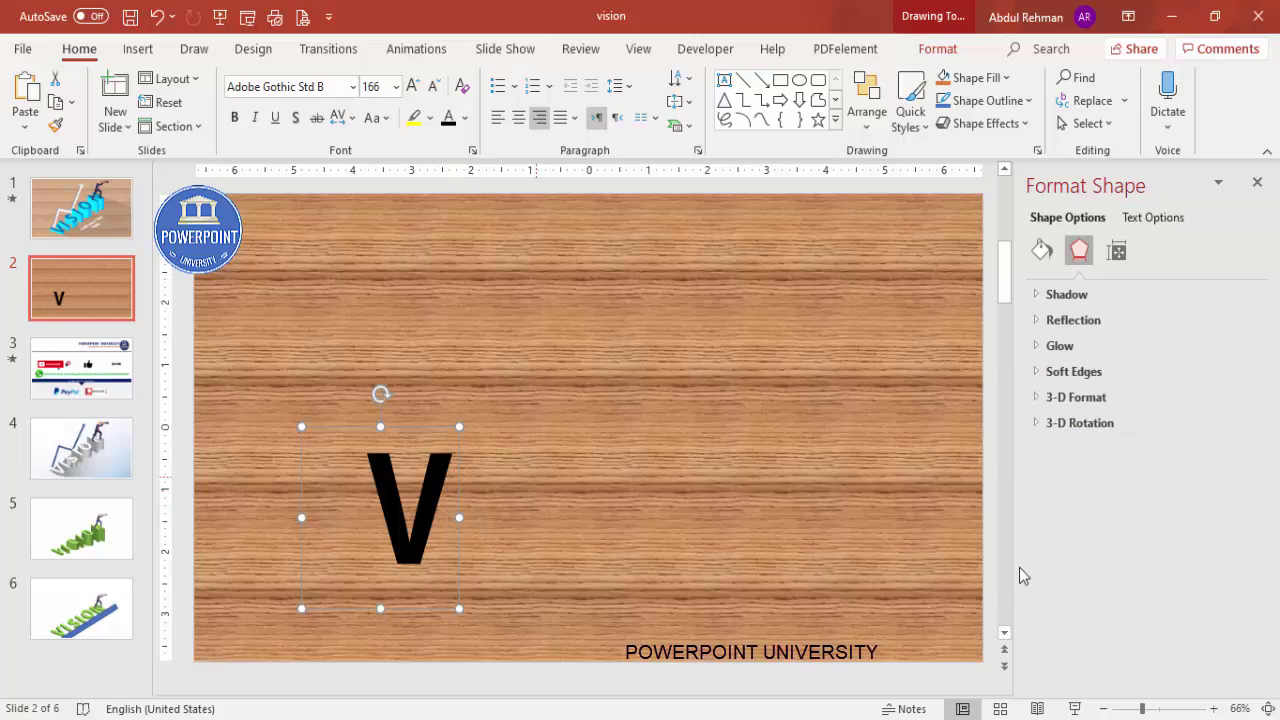
{"action": "left_click", "coordinate": [1172, 222]}
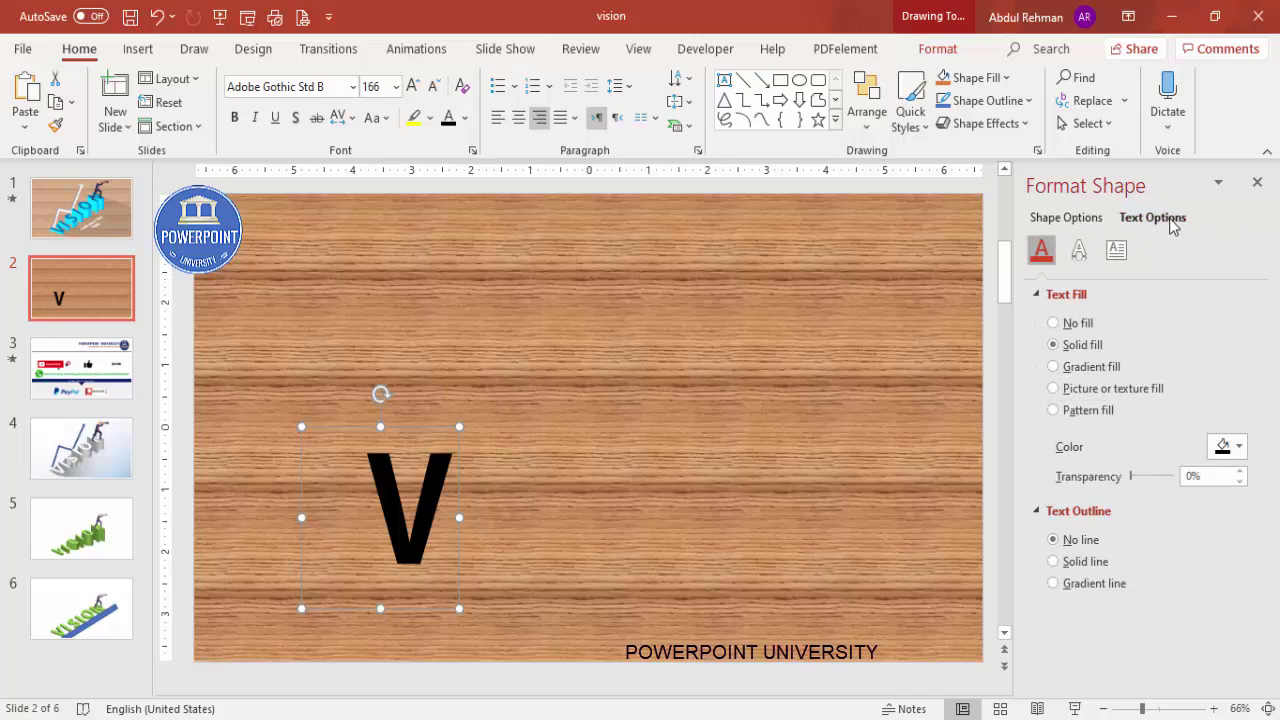
{"action": "left_click", "coordinate": [1082, 252]}
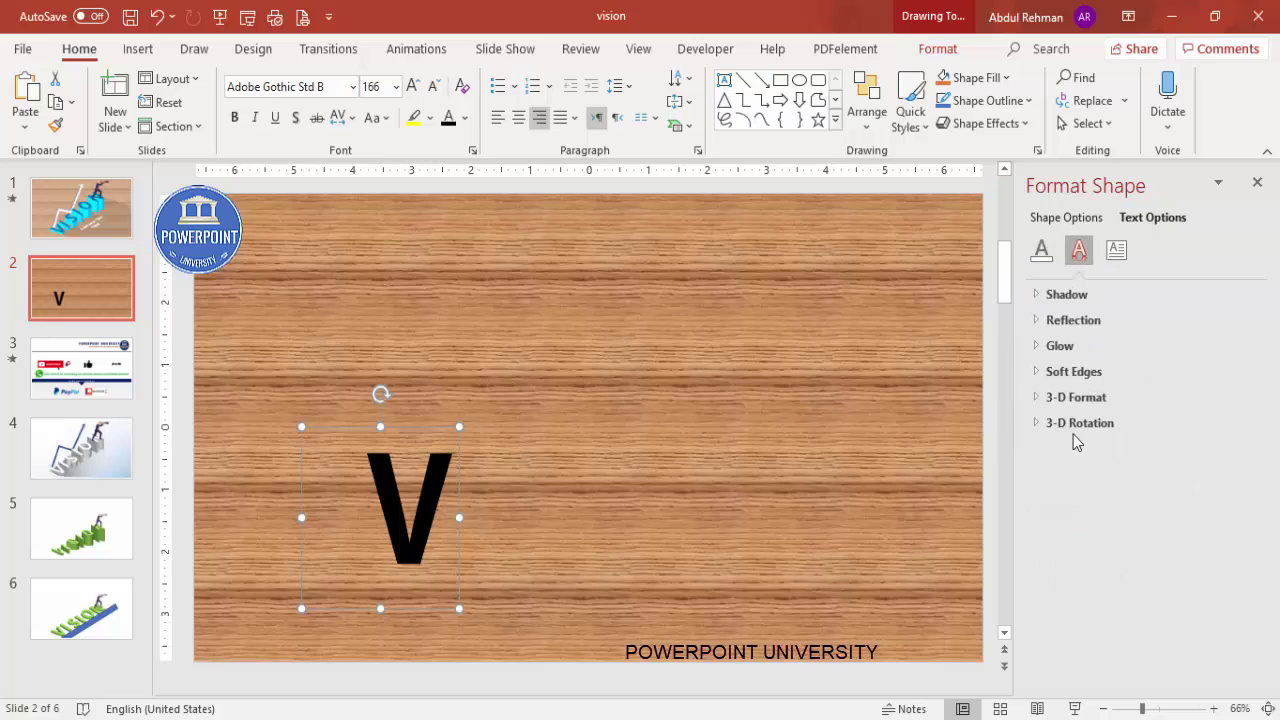
{"action": "left_click", "coordinate": [1098, 423]}
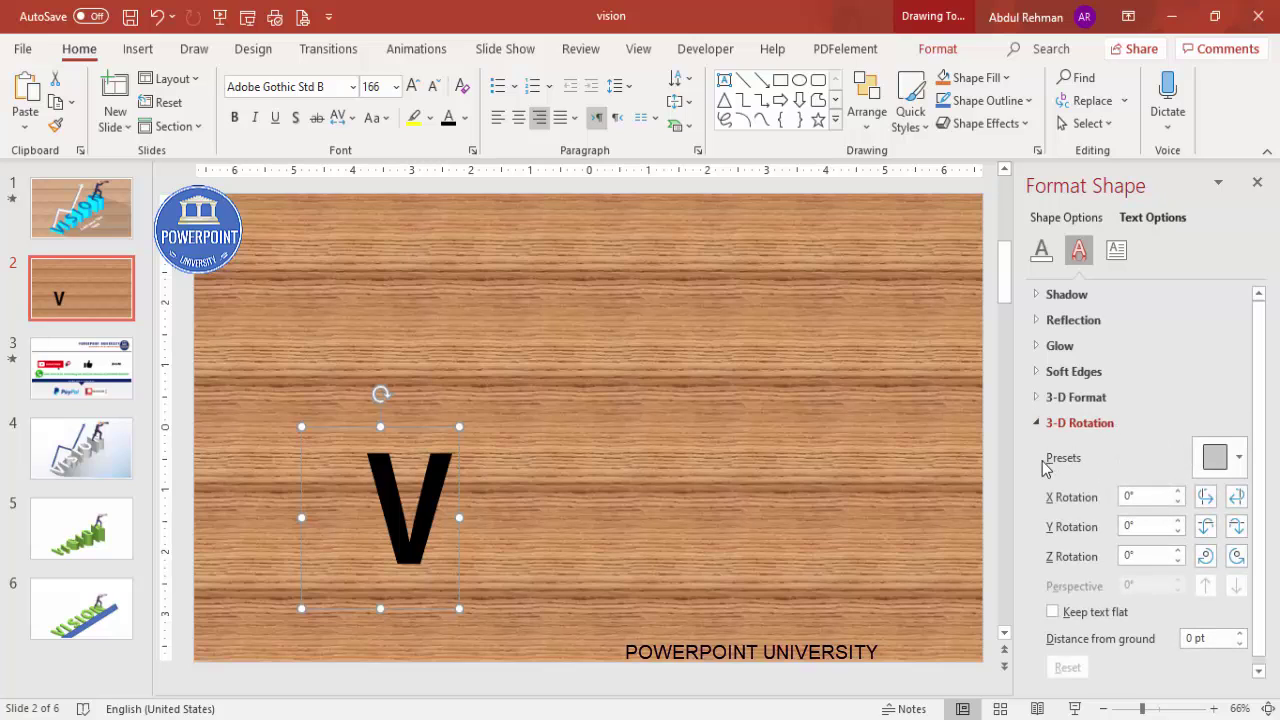
{"action": "left_click", "coordinate": [1222, 460]}
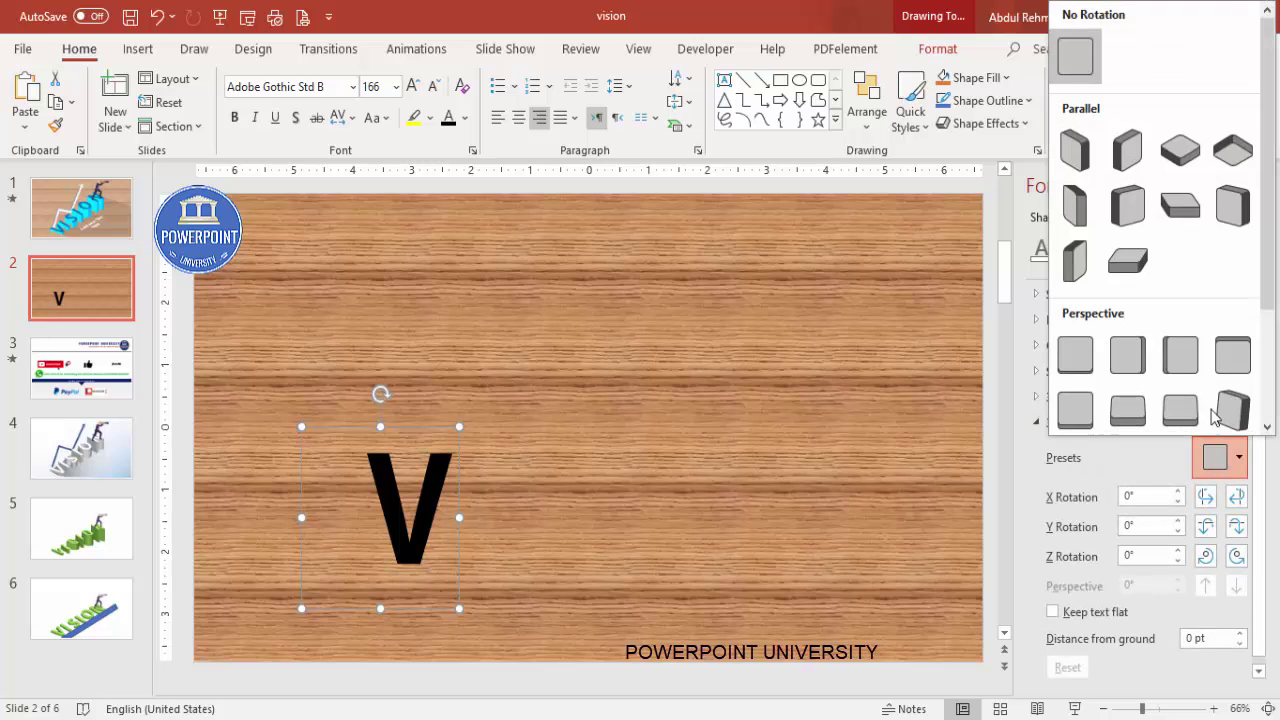
{"action": "left_click", "coordinate": [1180, 152]}
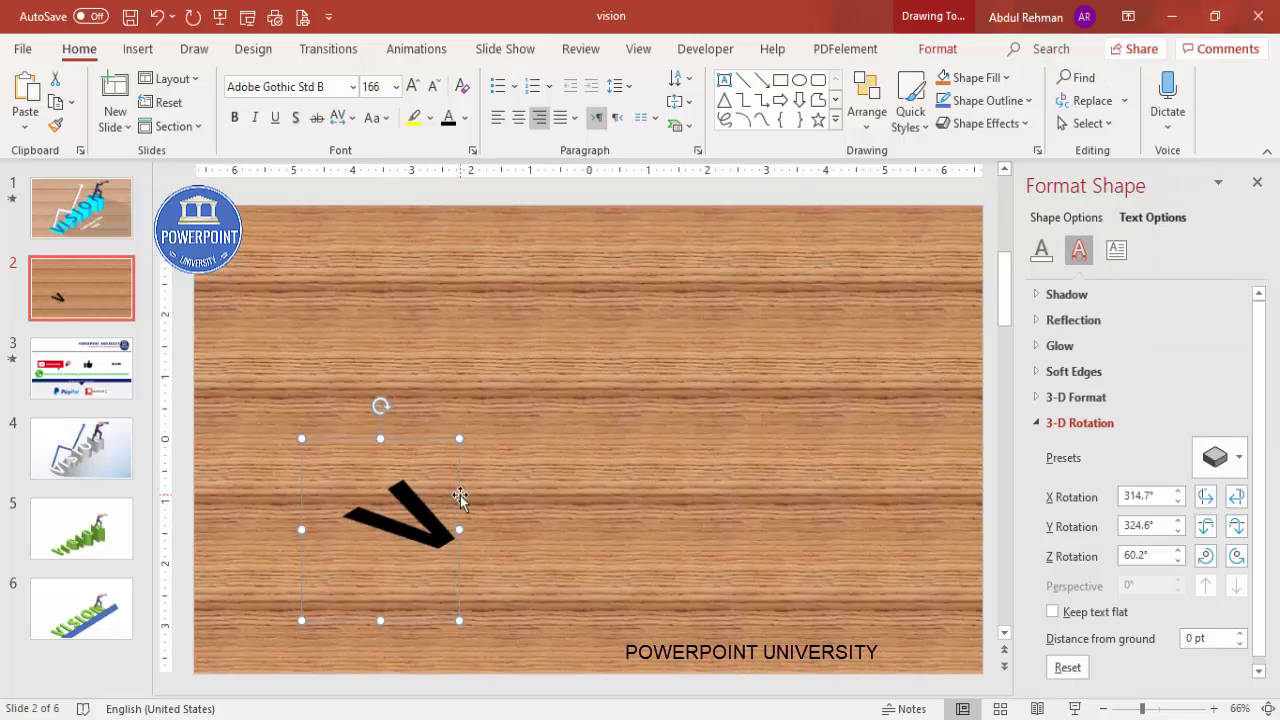
Step: Nudge the 3-D V down-left and give its text a 20 pt 3-D depth
{"action": "left_click_drag", "start_coordinate": [460, 497], "coordinate": [433, 535]}
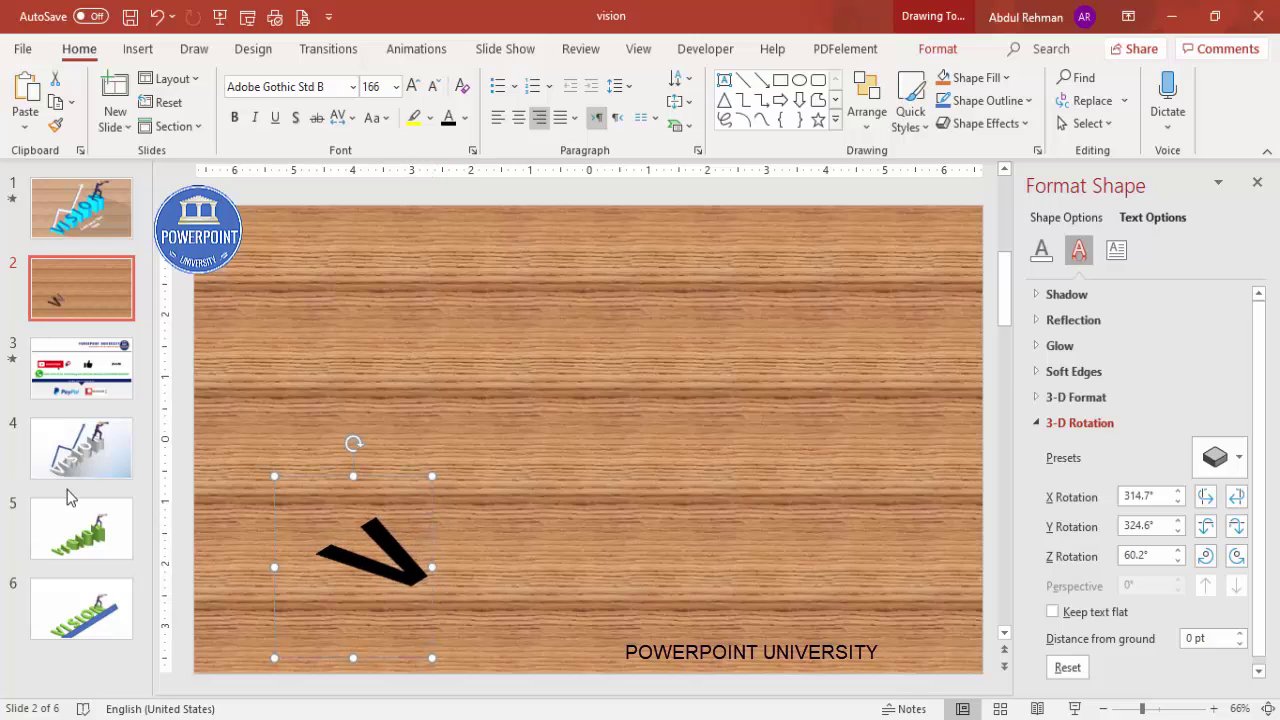
{"action": "left_click", "coordinate": [1094, 401]}
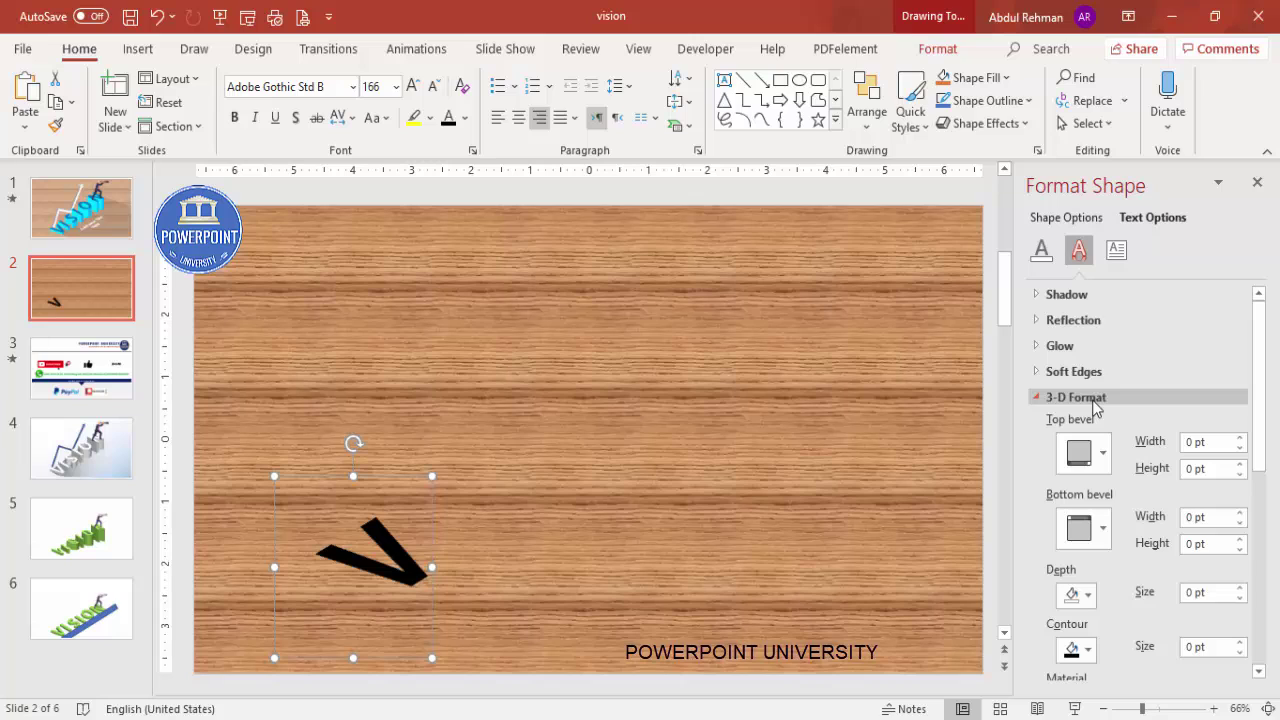
{"action": "left_click_drag", "start_coordinate": [1268, 414], "coordinate": [1275, 505]}
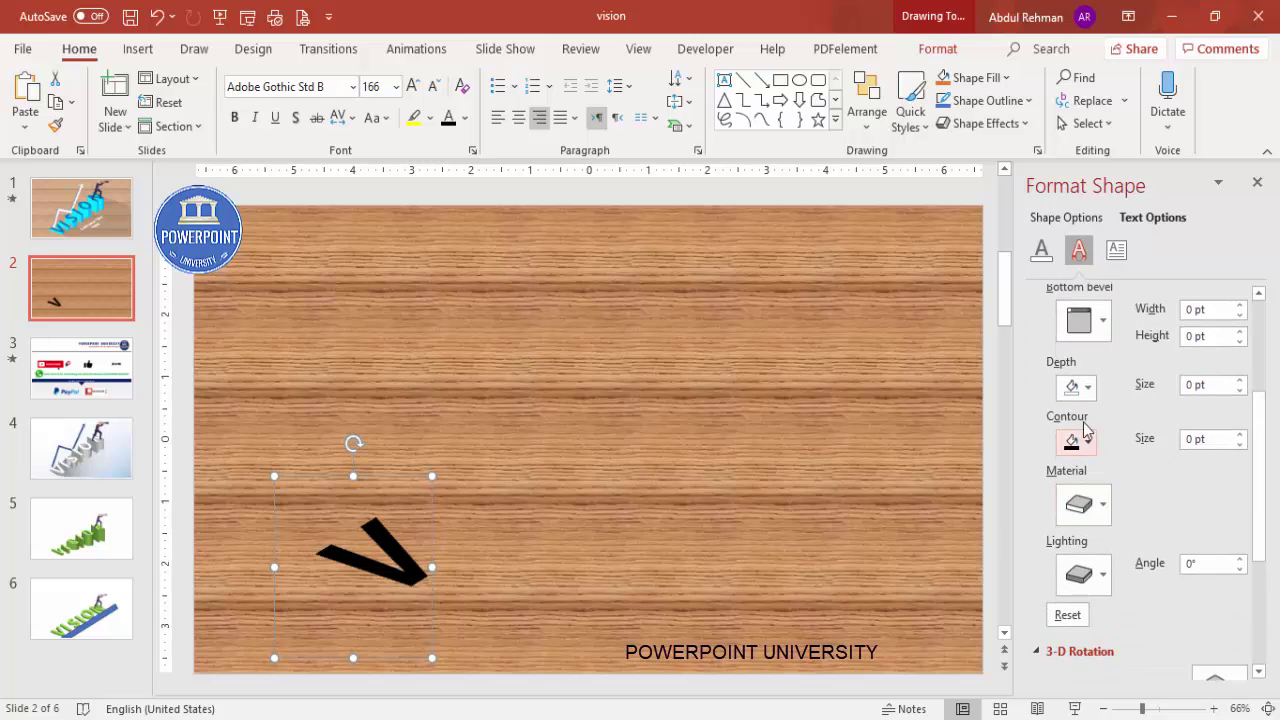
{"action": "left_click", "coordinate": [1220, 386]}
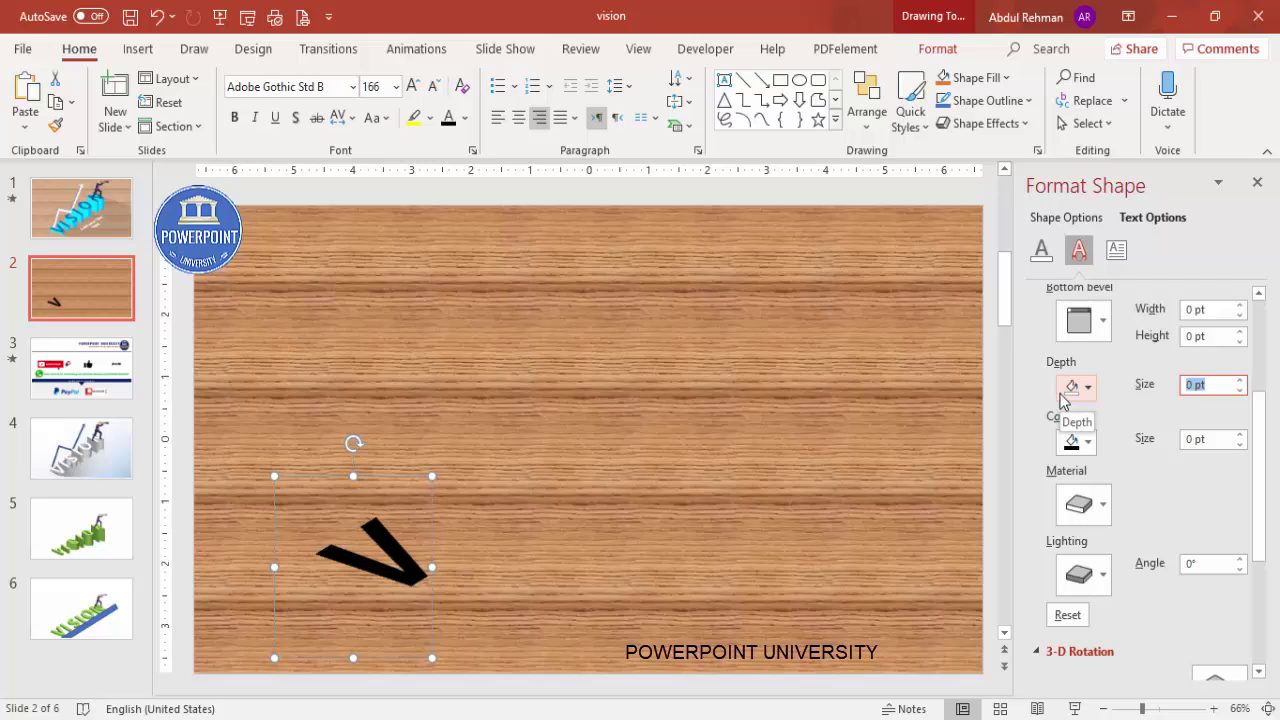
{"action": "type", "text": "20"}
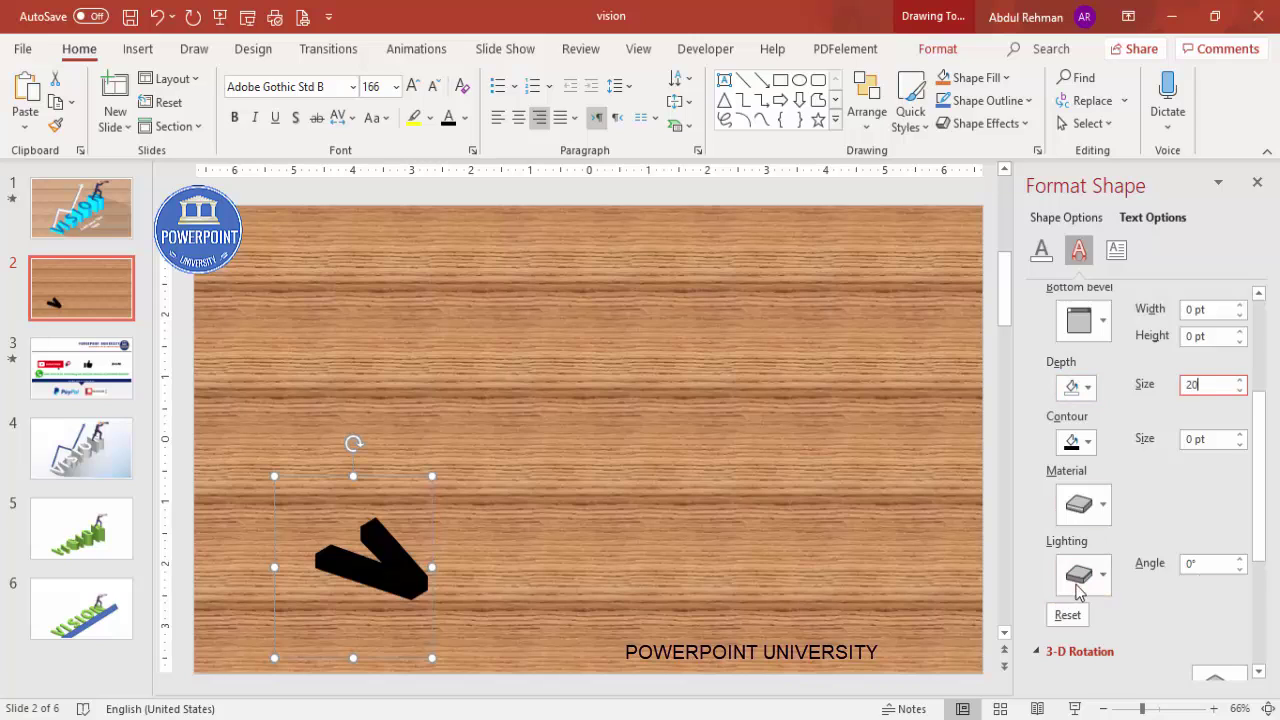
Step: Set the V's lighting to Bright Room and its material to the second Standard preset
{"action": "scroll", "coordinate": [1250, 506], "scroll_direction": "down", "scroll_amount": 1}
{"action": "left_click", "coordinate": [1090, 522]}
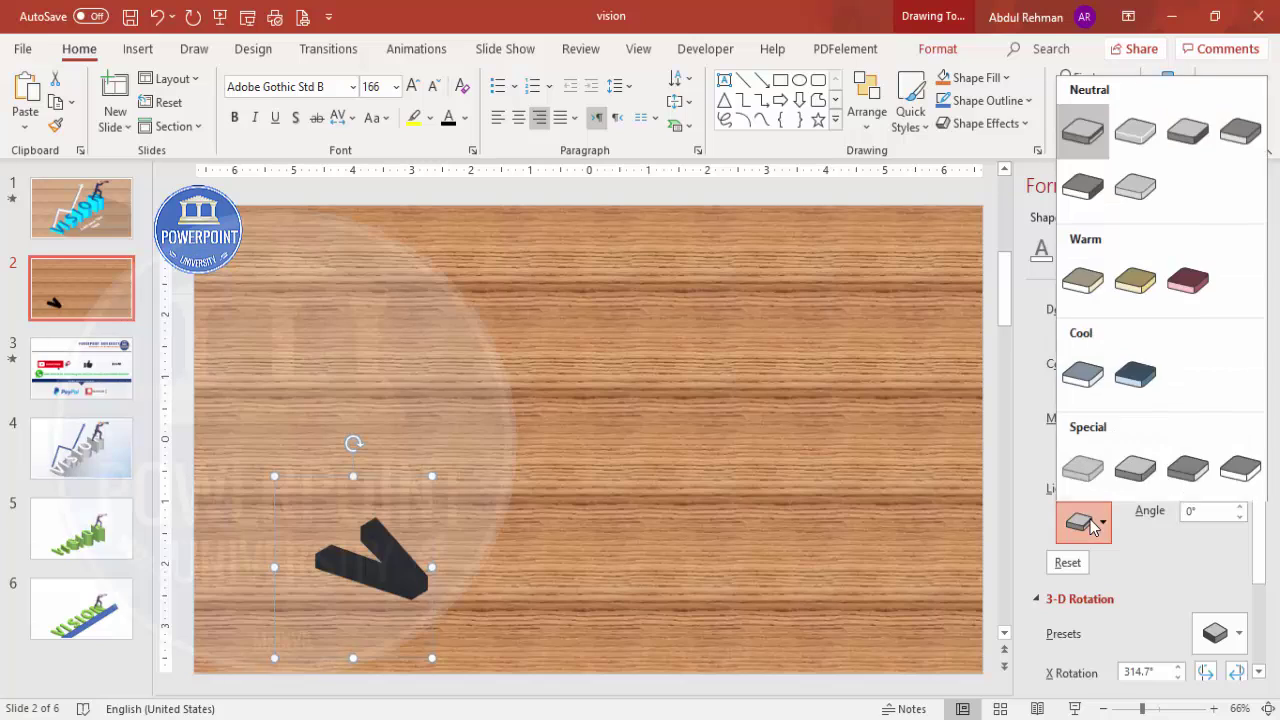
{"action": "left_click", "coordinate": [1238, 468]}
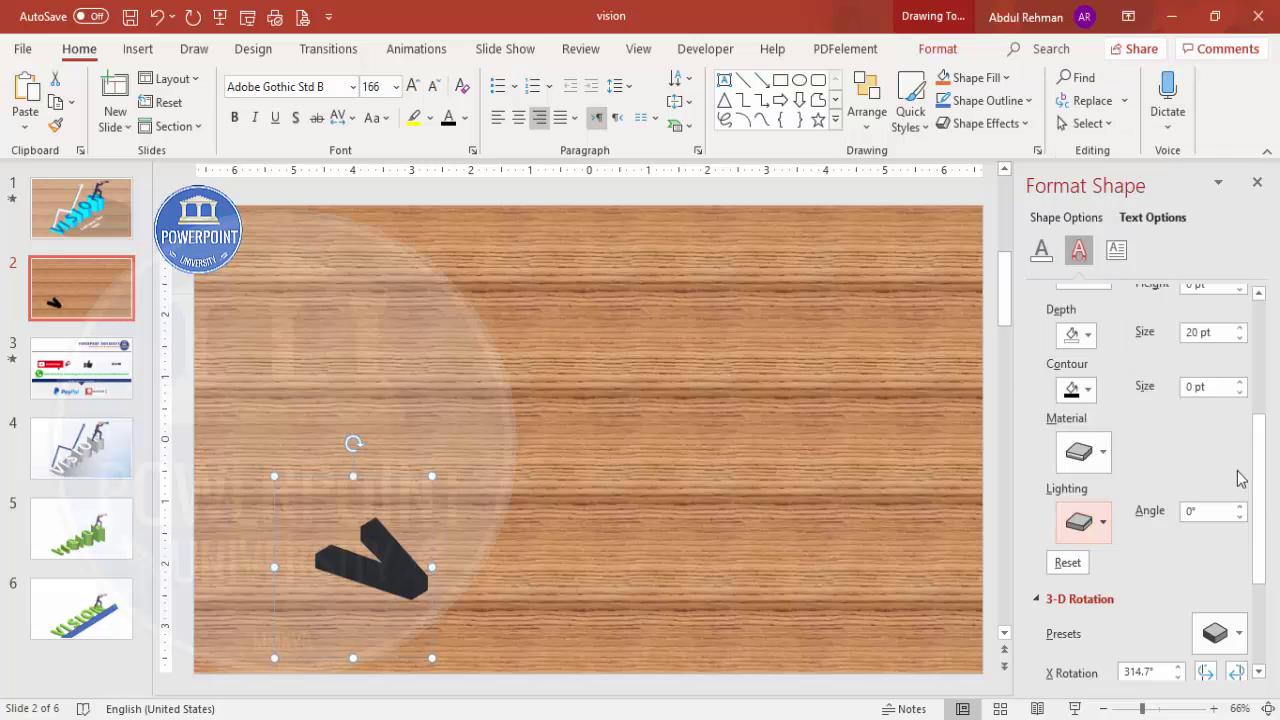
{"action": "left_click", "coordinate": [1102, 455]}
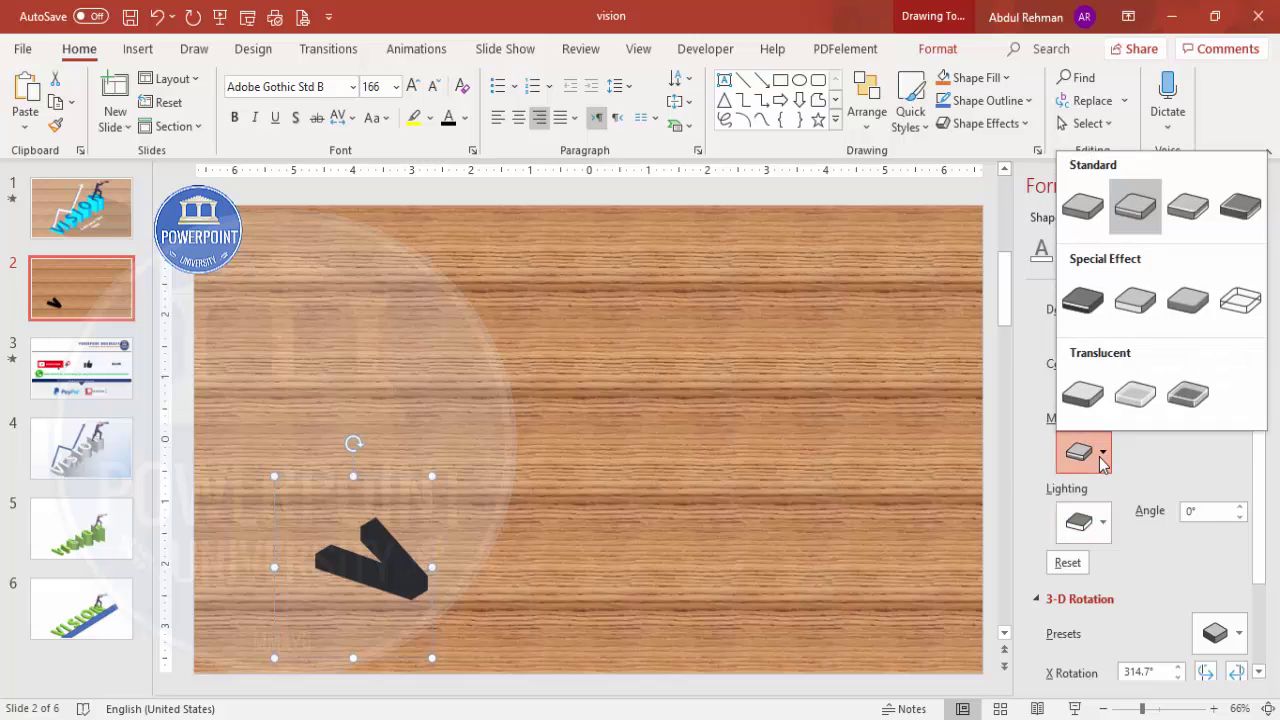
{"action": "left_click", "coordinate": [1135, 205]}
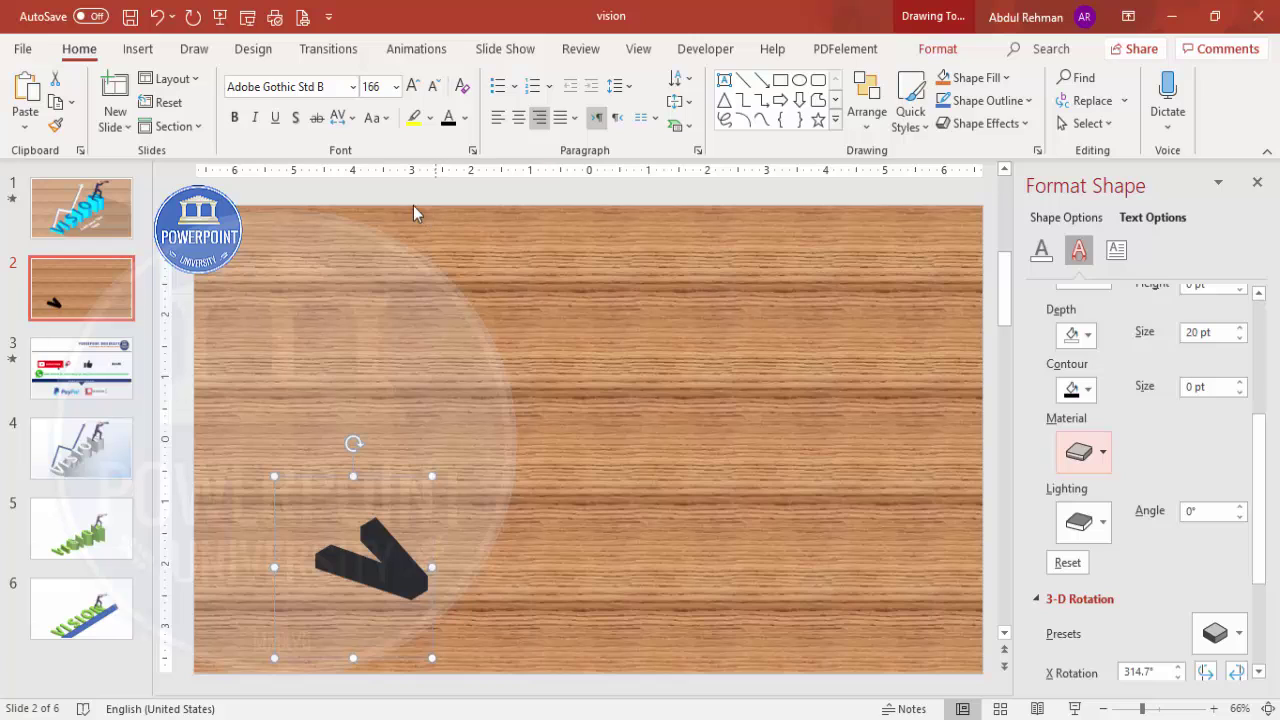
Step: Colour the 3-D V standard Blue and nudge it slightly down-left
{"action": "left_click", "coordinate": [464, 118]}
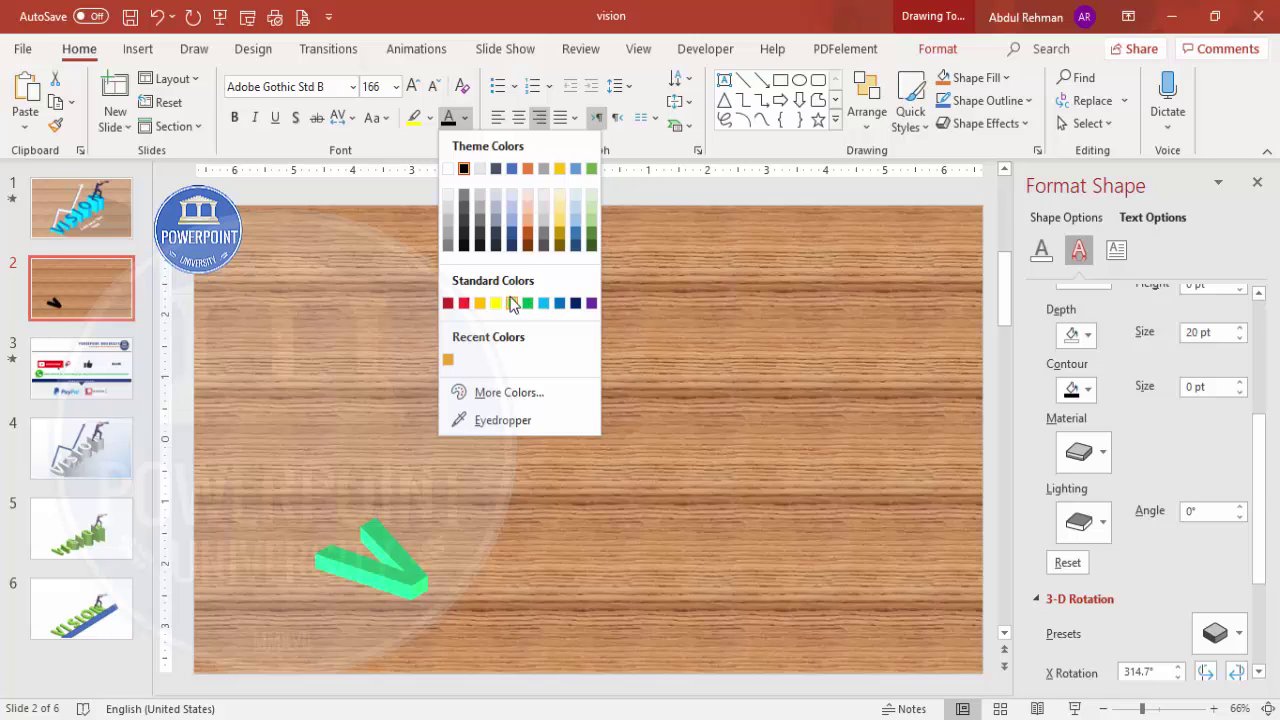
{"action": "left_click", "coordinate": [560, 303]}
{"action": "mouse_move", "coordinate": [394, 480]}
{"action": "left_mouse_down"}
{"action": "mouse_move", "coordinate": [379, 490]}
{"action": "mouse_move", "coordinate": [385, 471]}
{"action": "left_mouse_up"}
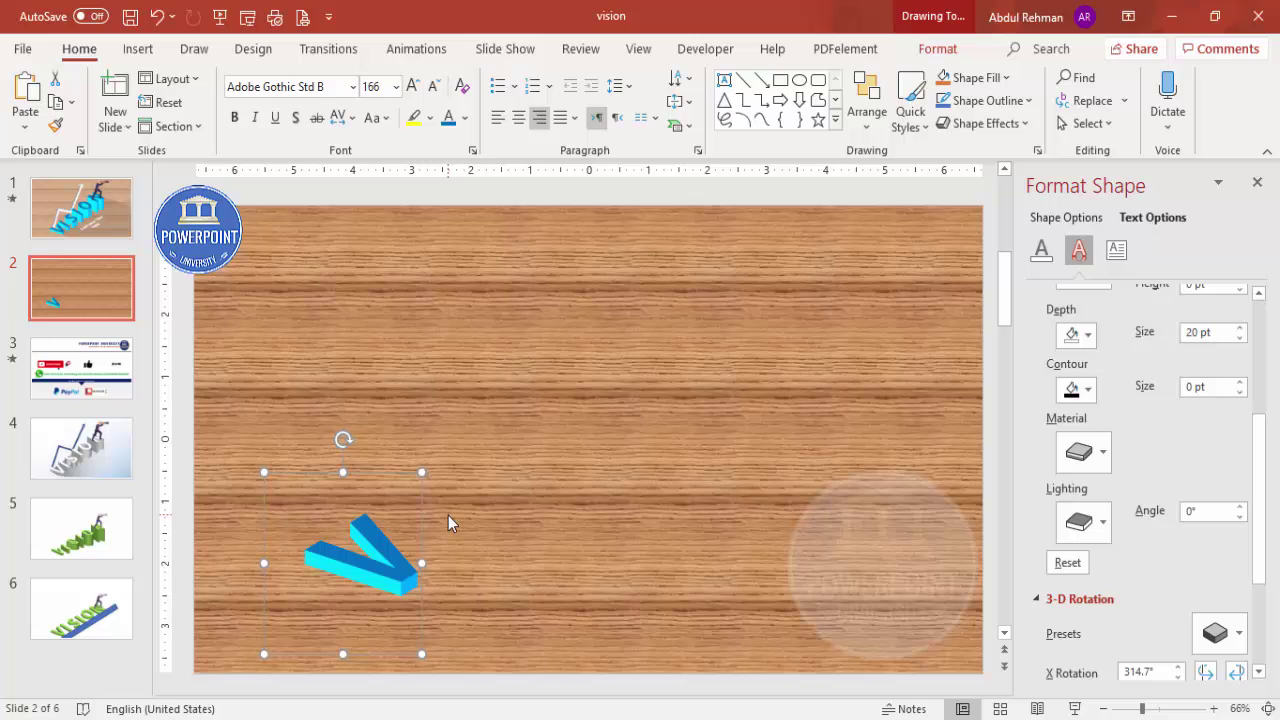
Step: Duplicate the 3-D V, place the copy up-right, and retype it as I
{"action": "key", "text": "ctrl+d"}
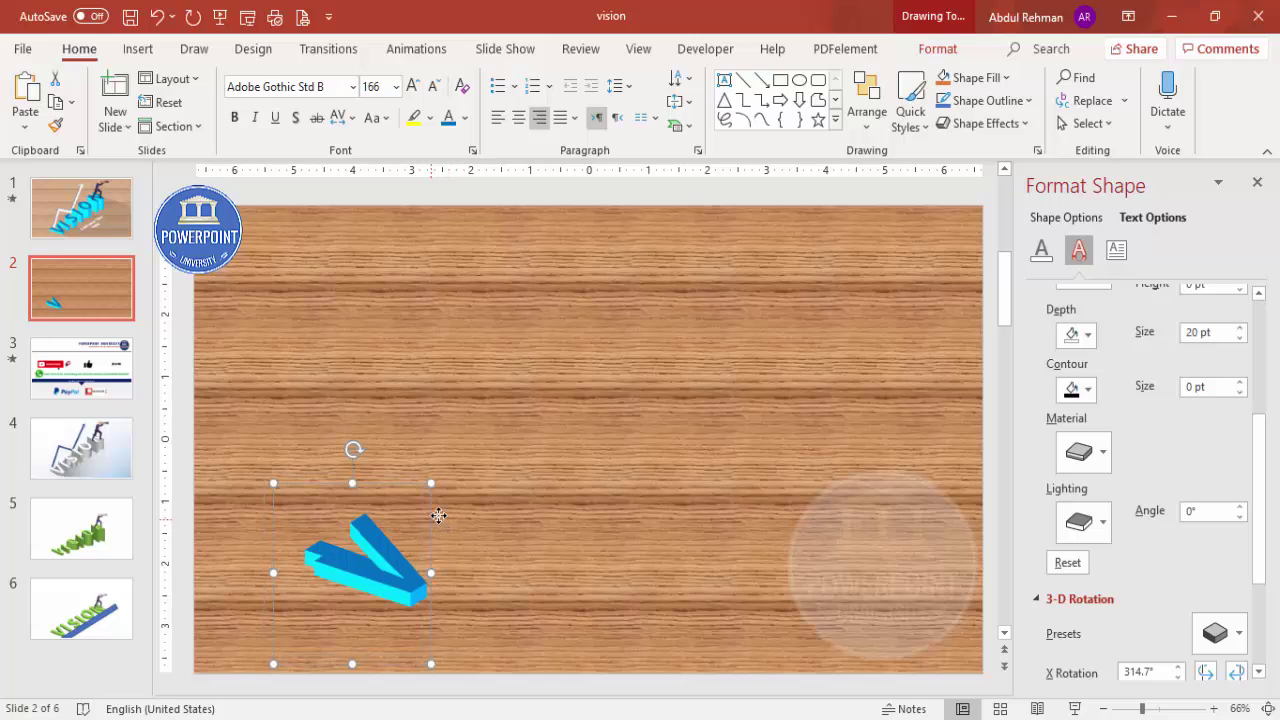
{"action": "left_click_drag", "start_coordinate": [437, 514], "coordinate": [523, 449]}
{"action": "double_click", "coordinate": [418, 498]}
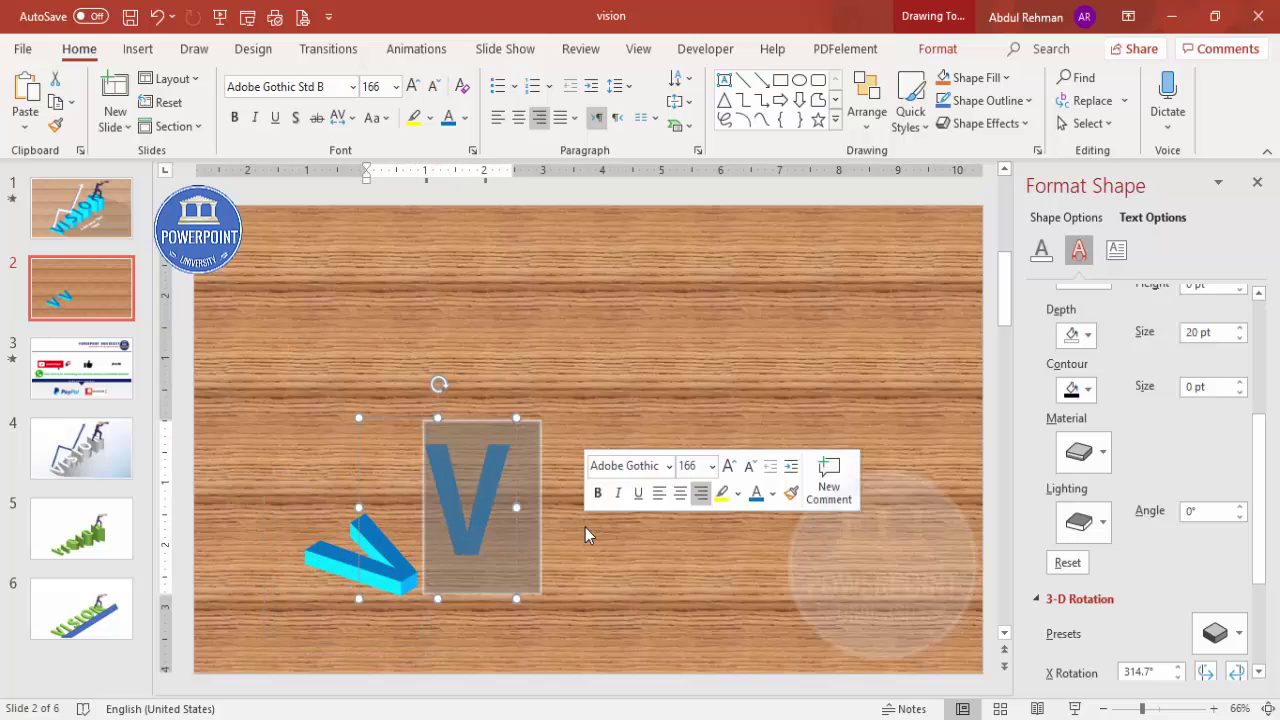
{"action": "type", "text": "I"}
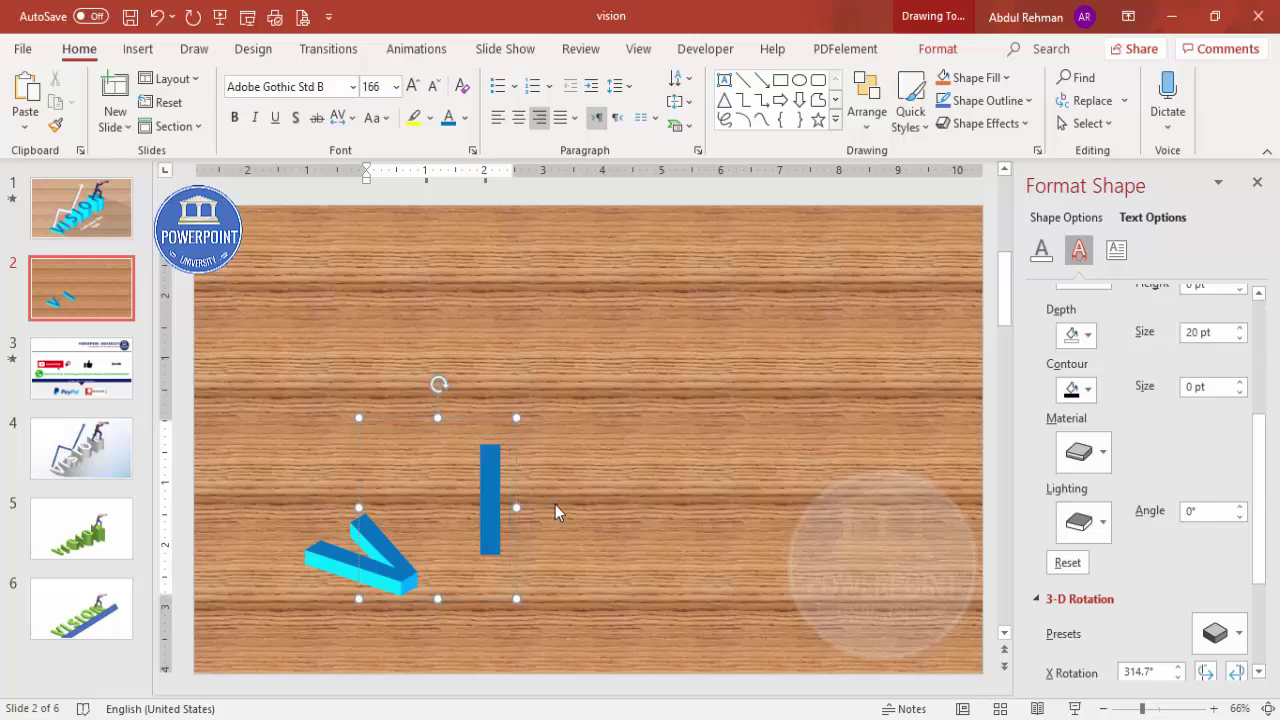
{"action": "left_click", "coordinate": [555, 505]}
{"action": "left_click", "coordinate": [514, 494]}
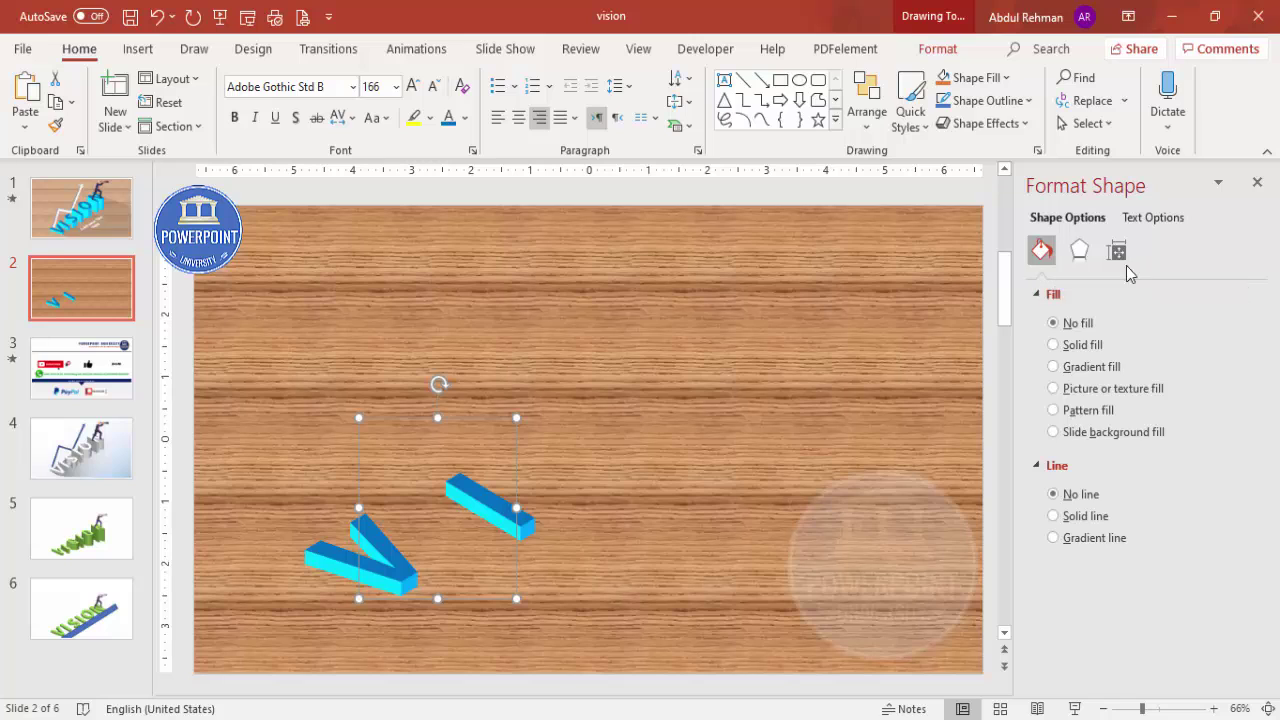
Step: Set the I's text 3-D depth to 40 pt
{"action": "left_click", "coordinate": [1079, 250]}
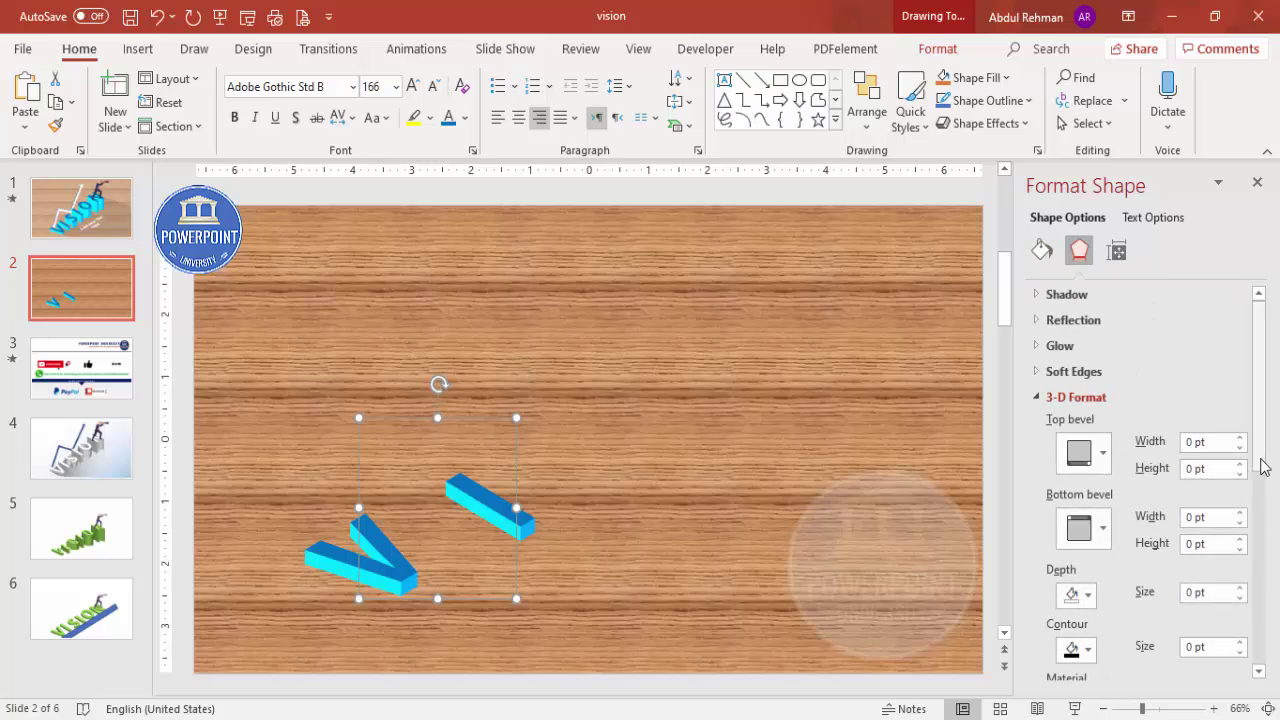
{"action": "scroll", "coordinate": [1275, 515], "scroll_direction": "down", "scroll_amount": 3}
{"action": "scroll", "coordinate": [1272, 517], "scroll_direction": "up", "scroll_amount": 3}
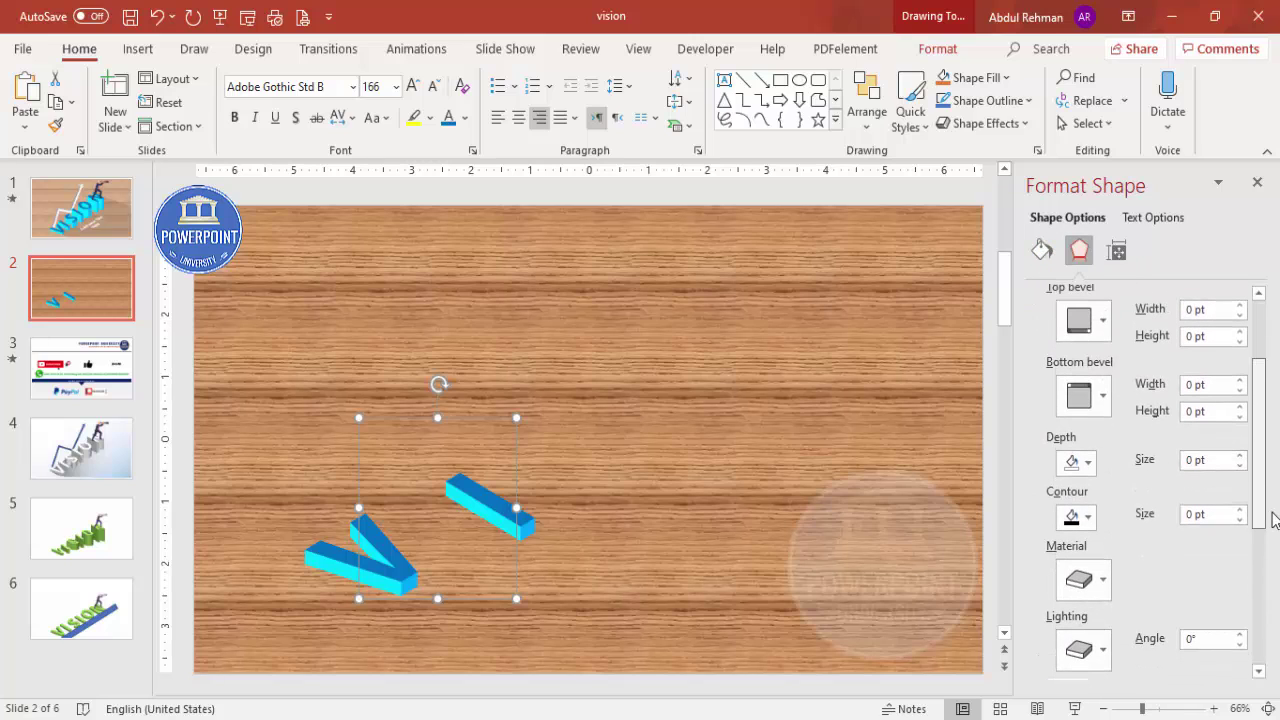
{"action": "left_click", "coordinate": [1164, 229]}
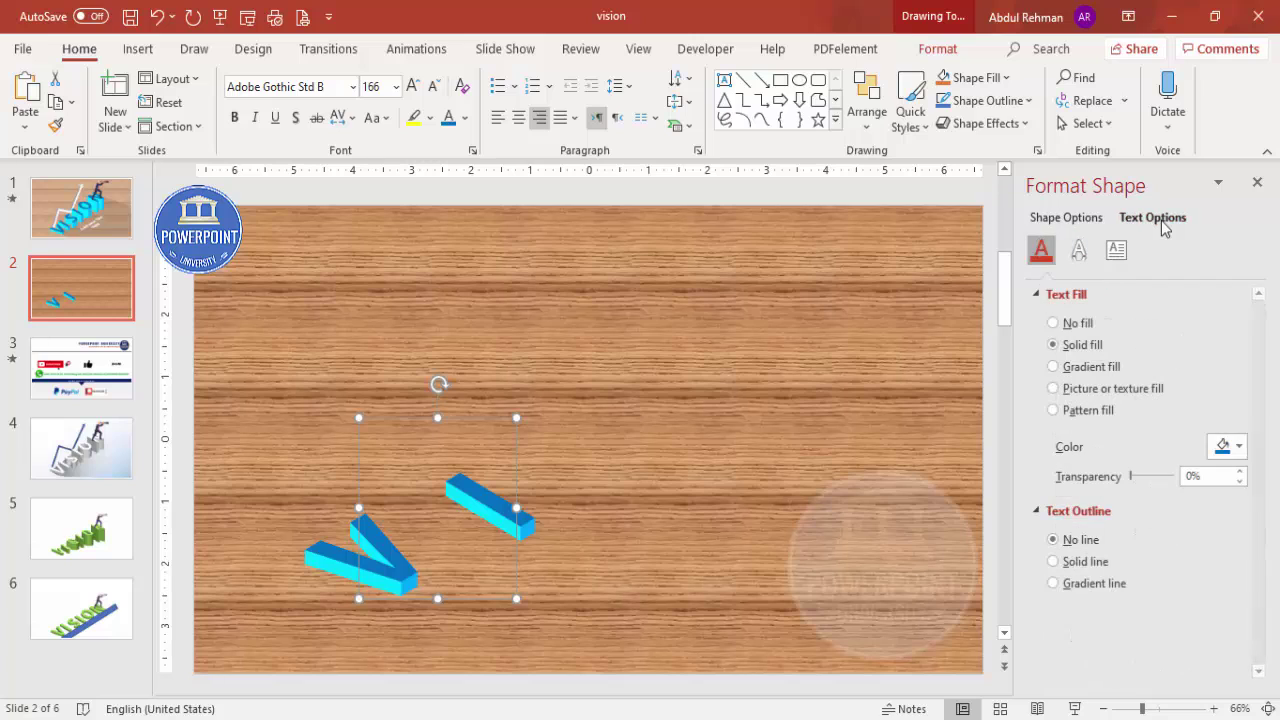
{"action": "left_click", "coordinate": [1079, 249]}
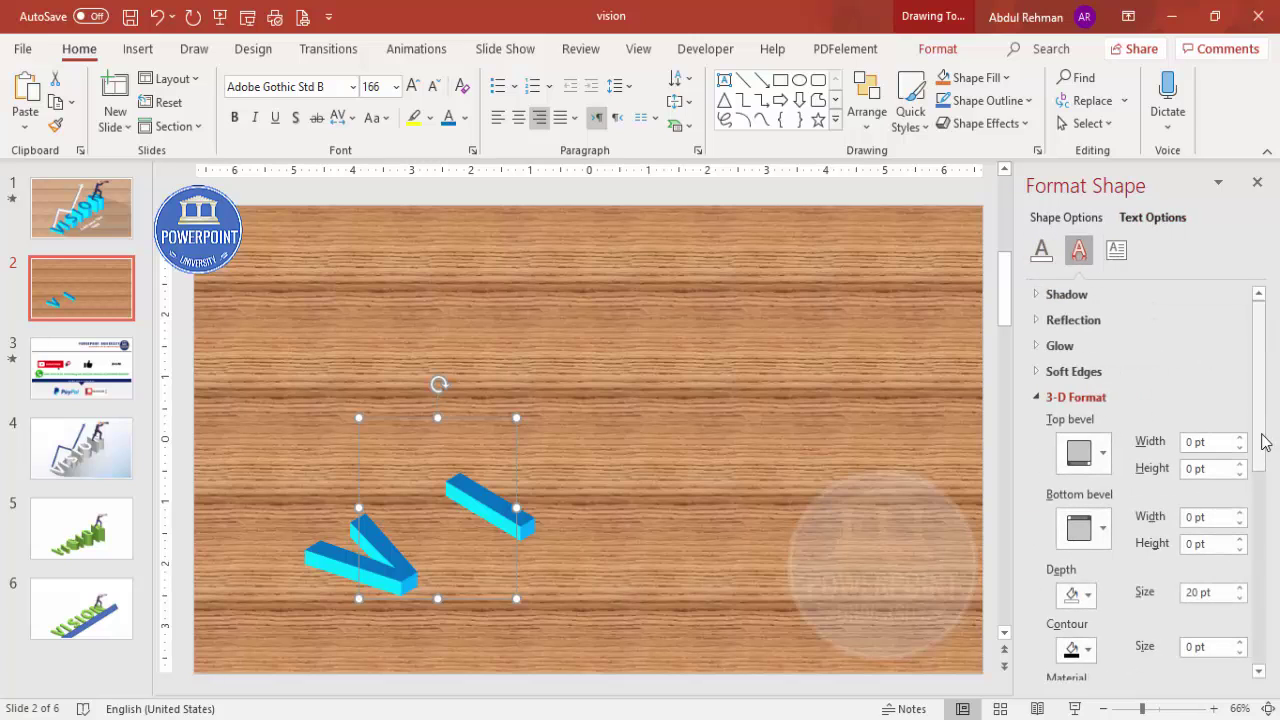
{"action": "left_click_drag", "start_coordinate": [1263, 443], "coordinate": [1266, 486]}
{"action": "double_click", "coordinate": [1199, 484]}
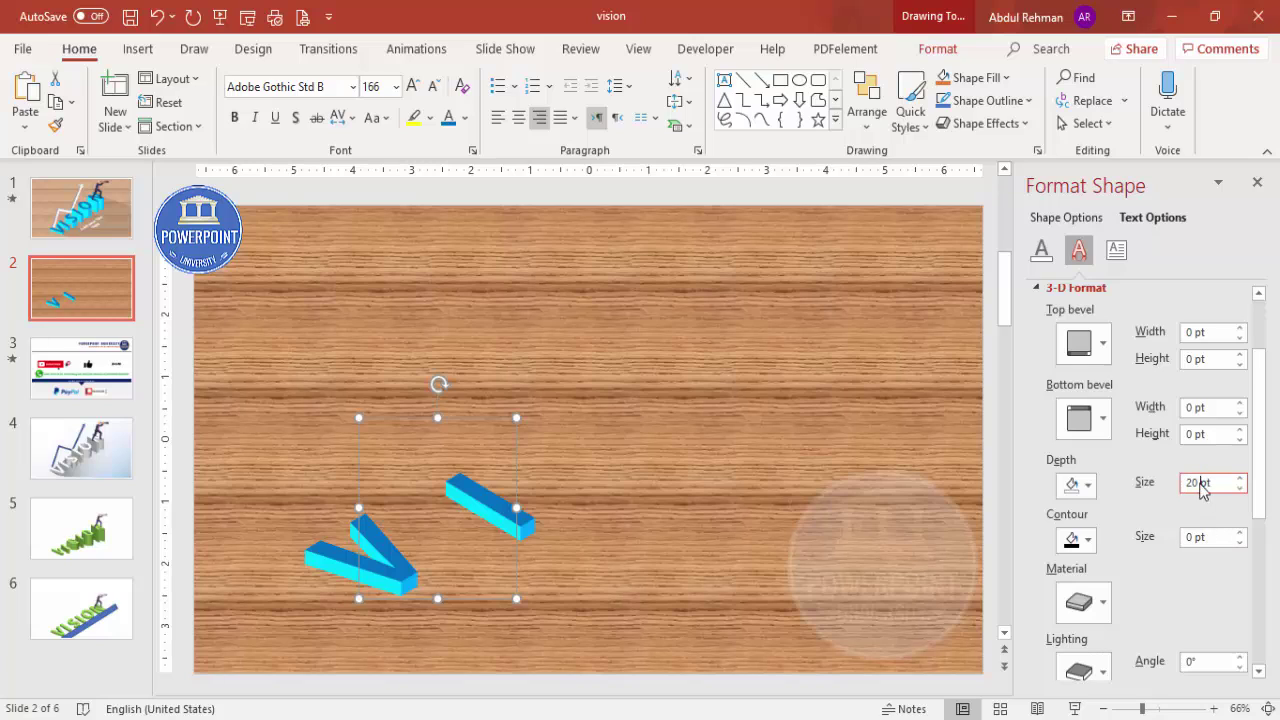
{"action": "type", "text": "40"}
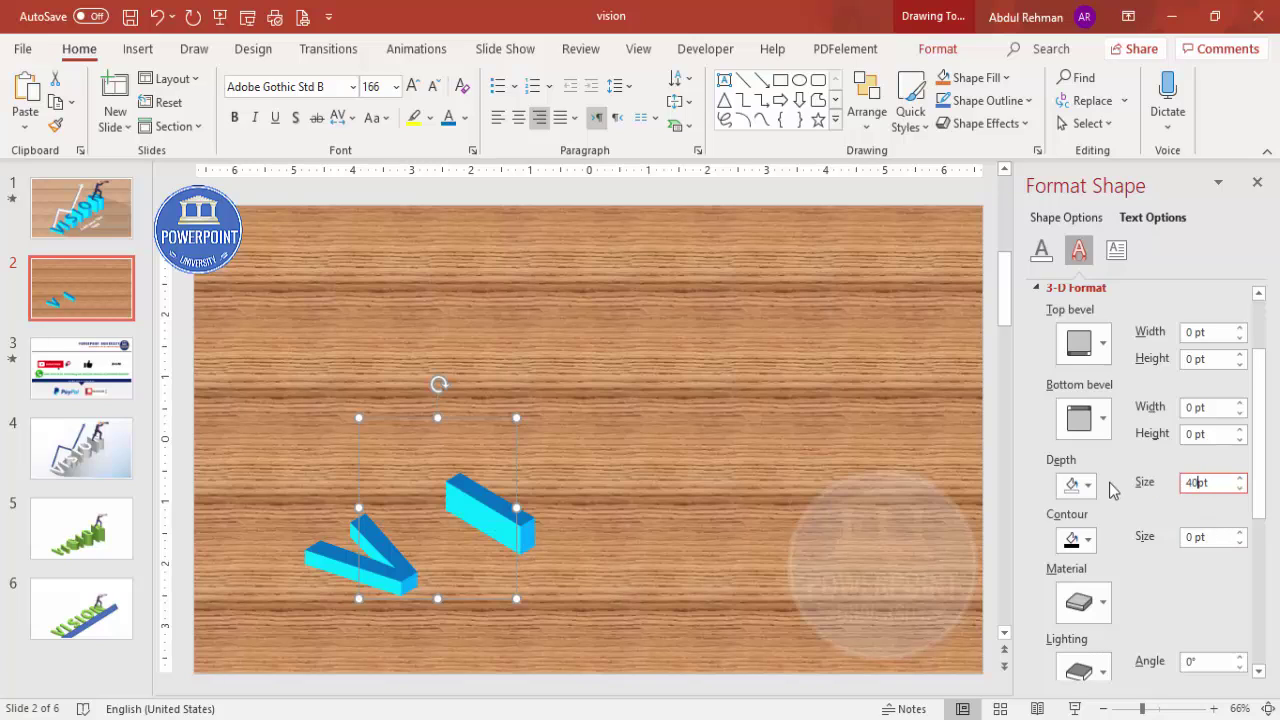
Step: Place the I beside the V and send it to the back
{"action": "left_click_drag", "start_coordinate": [506, 452], "coordinate": [436, 476]}
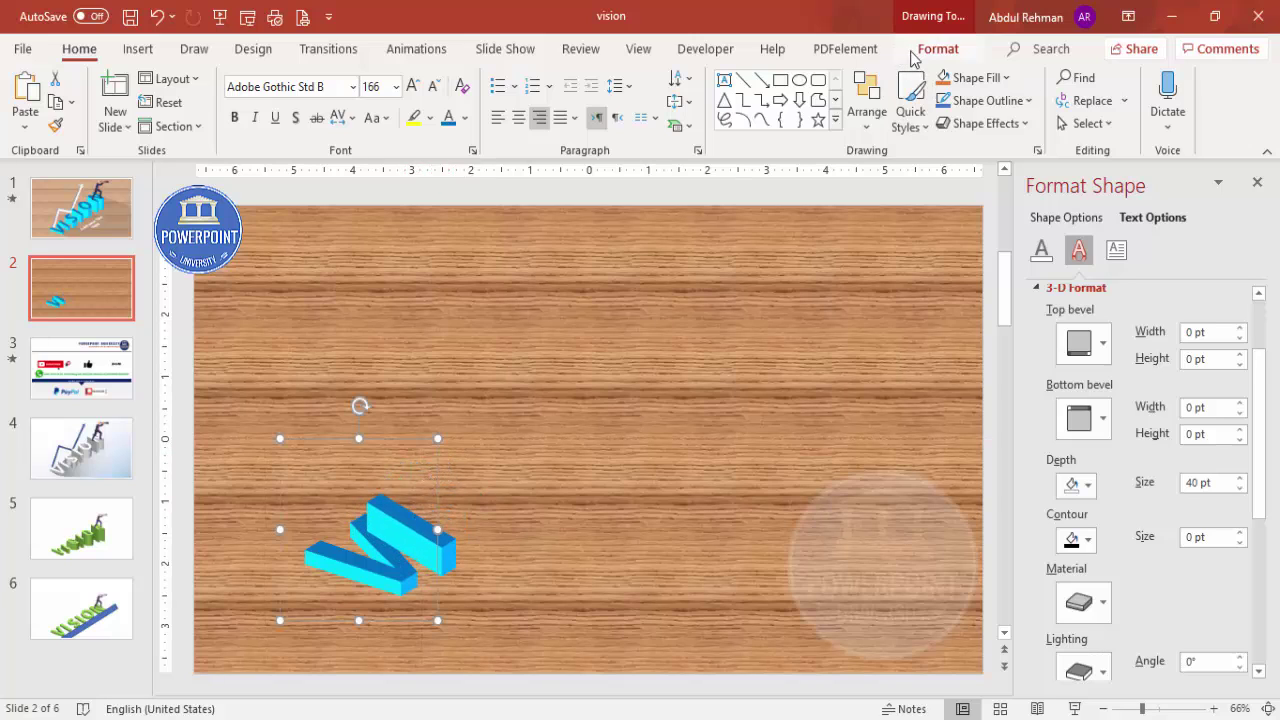
{"action": "left_click", "coordinate": [921, 52]}
{"action": "left_click", "coordinate": [1014, 102]}
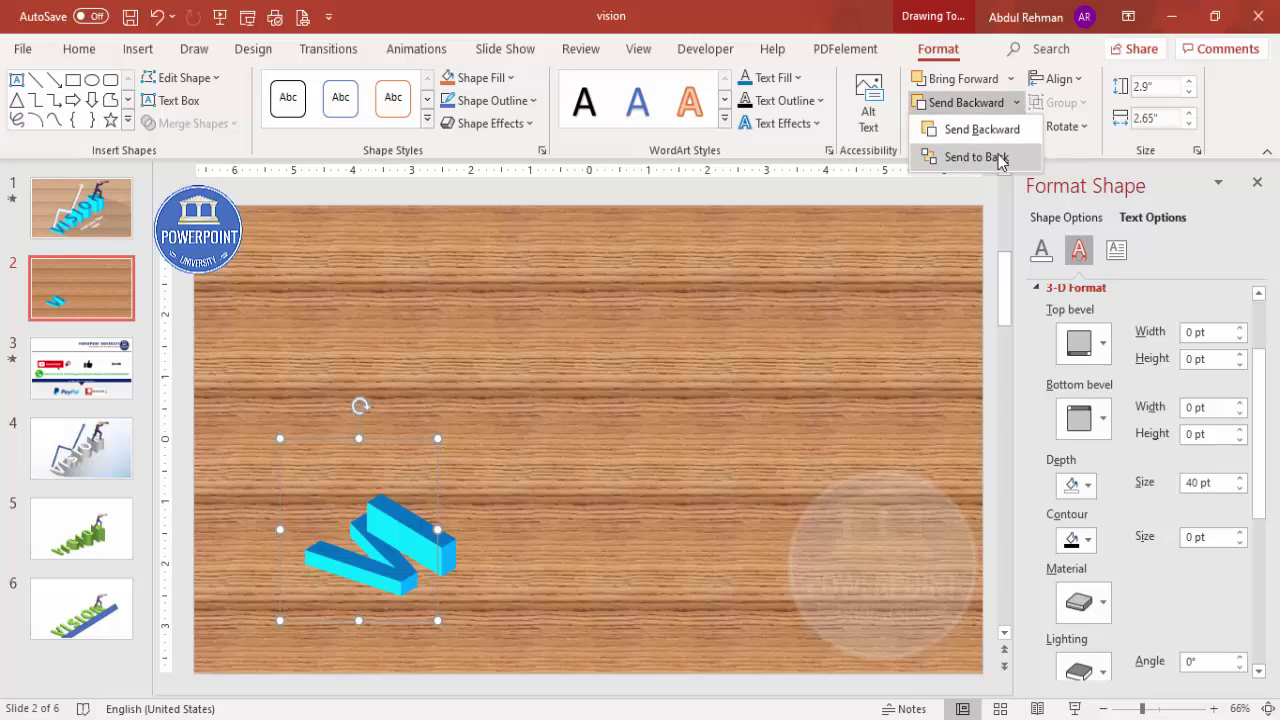
{"action": "left_click", "coordinate": [966, 155]}
{"action": "left_click_drag", "start_coordinate": [437, 477], "coordinate": [514, 422]}
Step: Retype the copied letter as S, give it 60 pt depth, and send it backward
{"action": "double_click", "coordinate": [469, 459]}
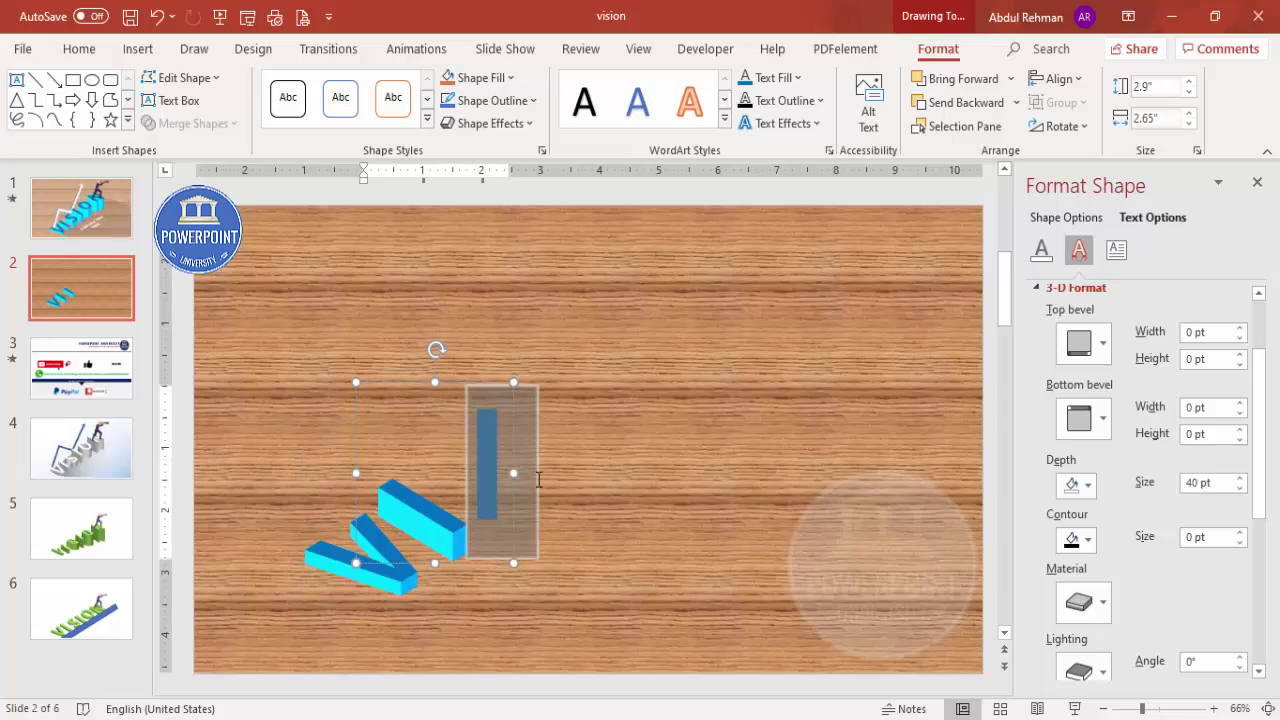
{"action": "type", "text": "S"}
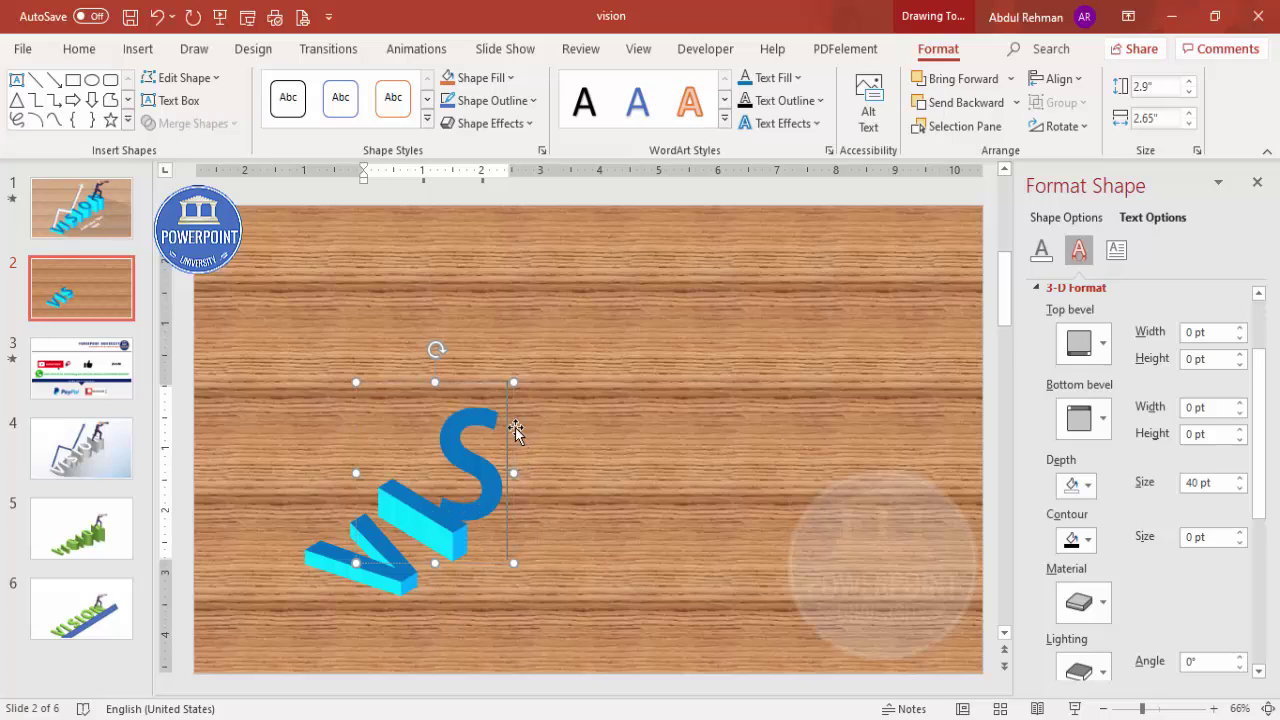
{"action": "left_click", "coordinate": [494, 385]}
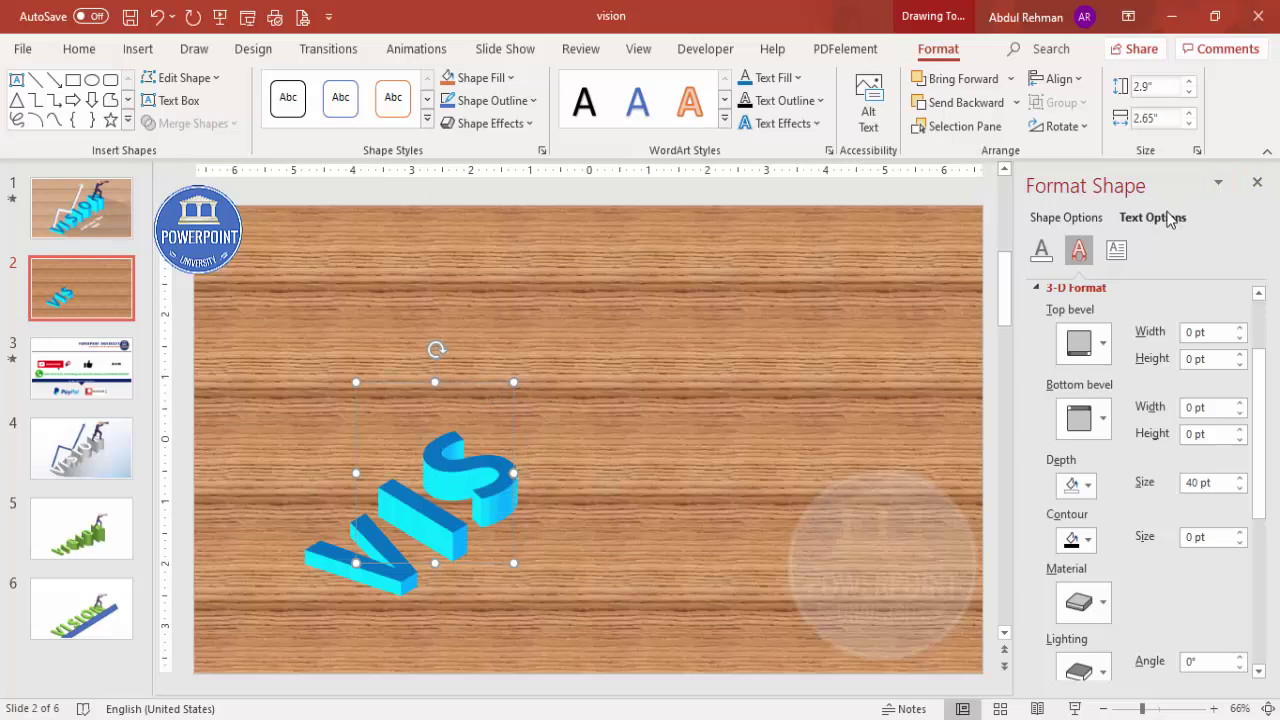
{"action": "left_click", "coordinate": [1197, 482]}
{"action": "key", "text": "BackSpace"}
{"action": "type", "text": "6"}
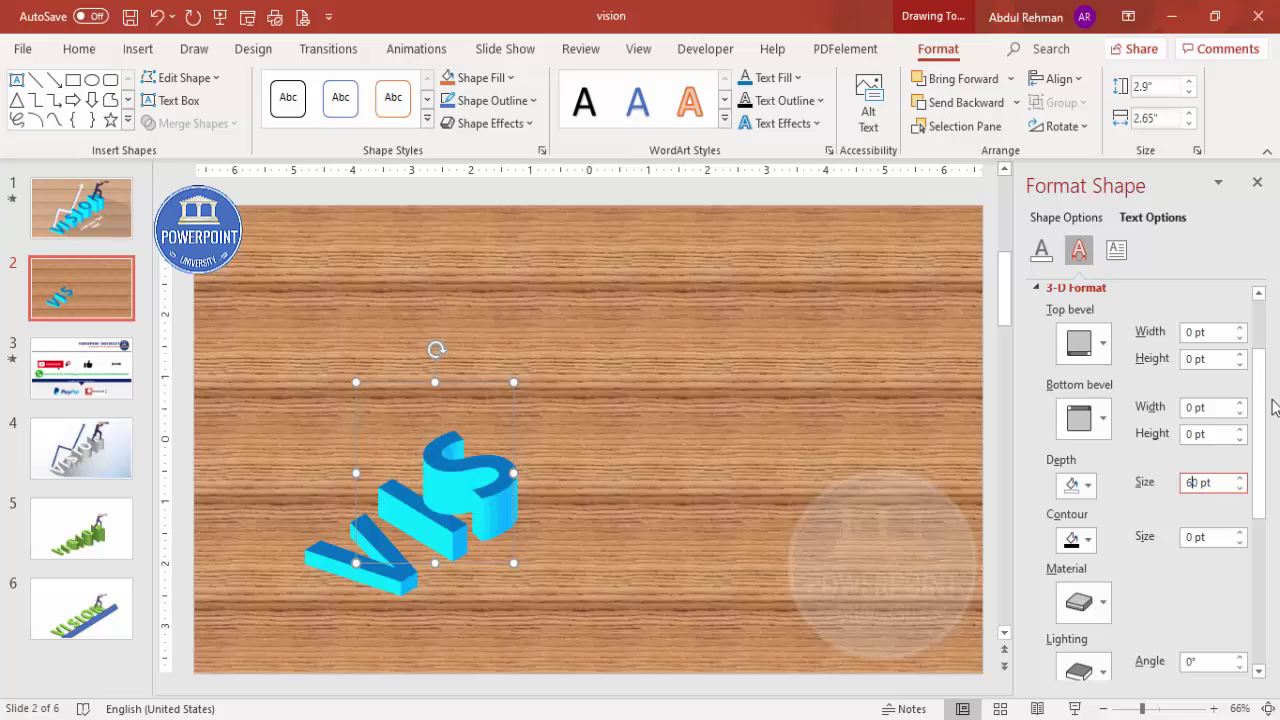
{"action": "left_click", "coordinate": [1002, 127]}
{"action": "left_click", "coordinate": [1016, 102]}
{"action": "left_click", "coordinate": [935, 129]}
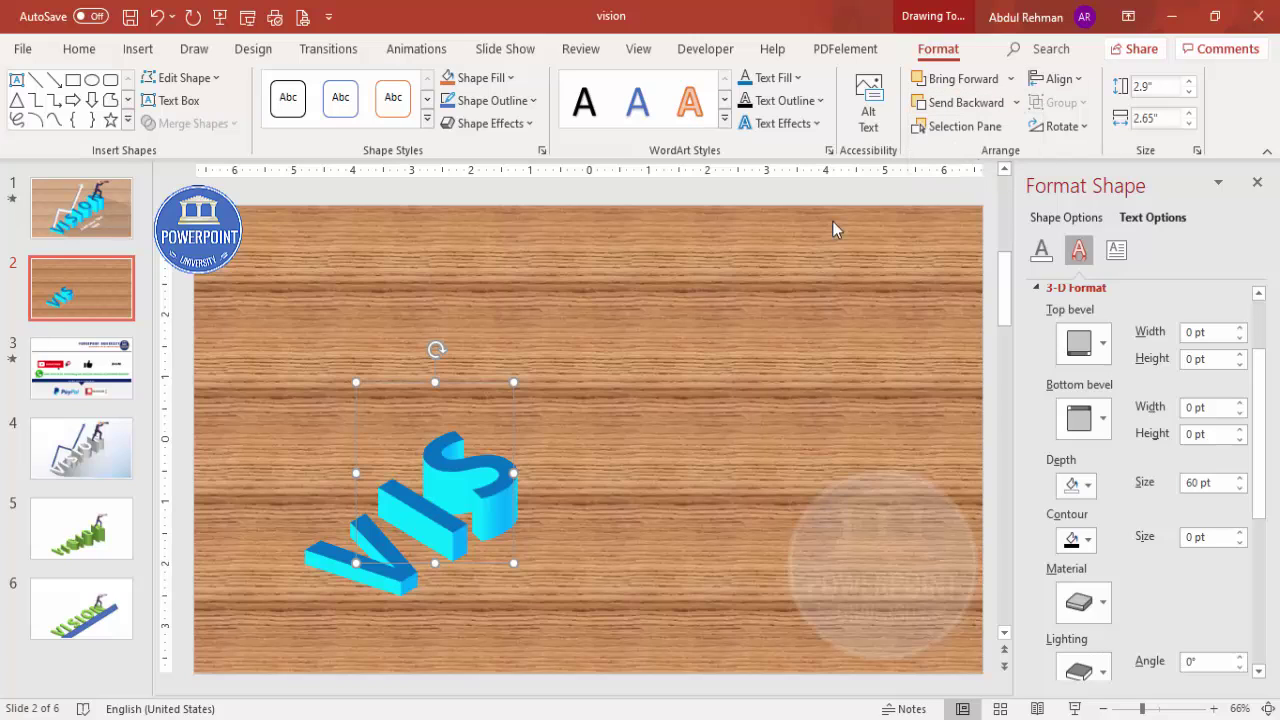
{"action": "left_click_drag", "start_coordinate": [517, 434], "coordinate": [515, 435]}
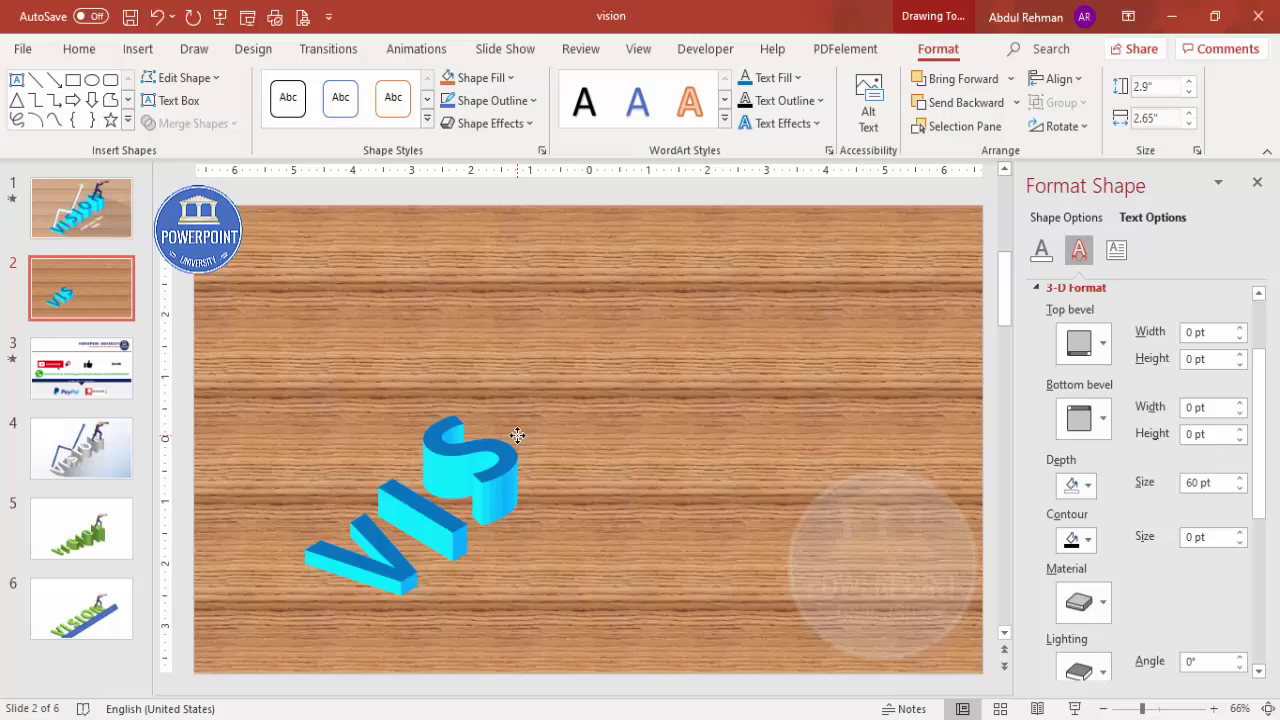
Step: Duplicate the S as a second I with 80 pt depth, sent to the back and aligned
{"action": "key", "text": "ctrl+d"}
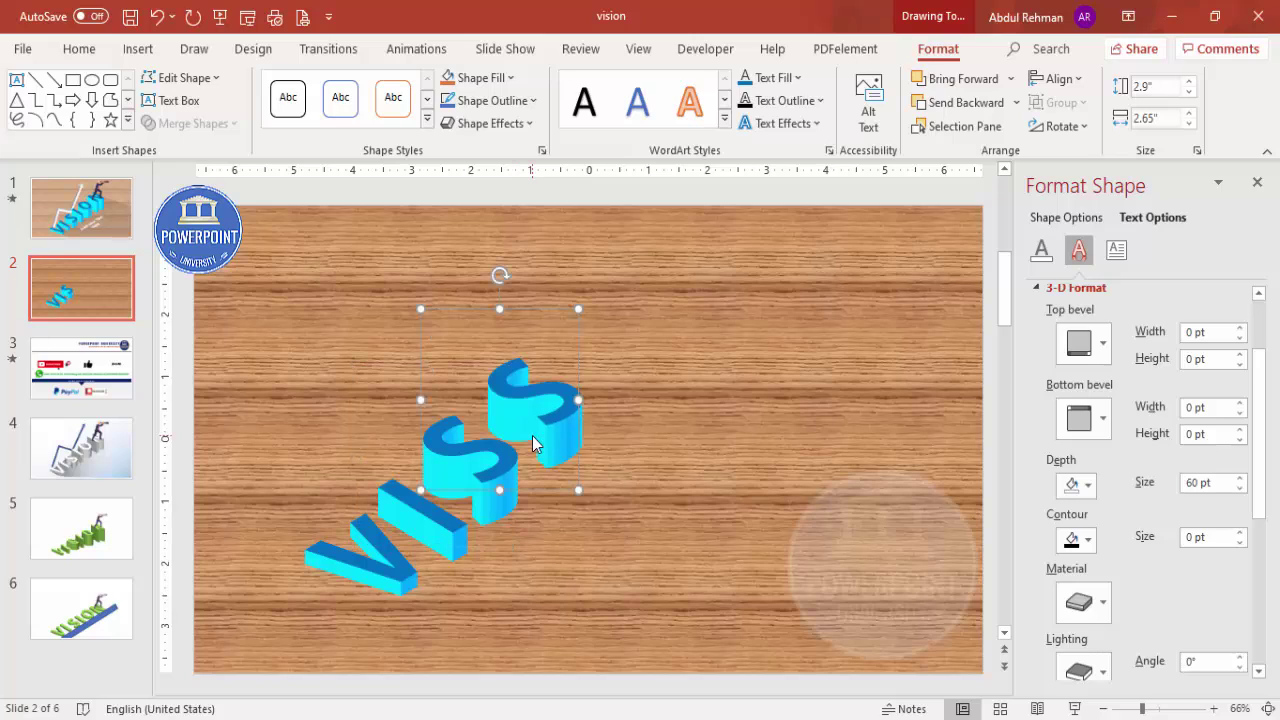
{"action": "double_click", "coordinate": [502, 402]}
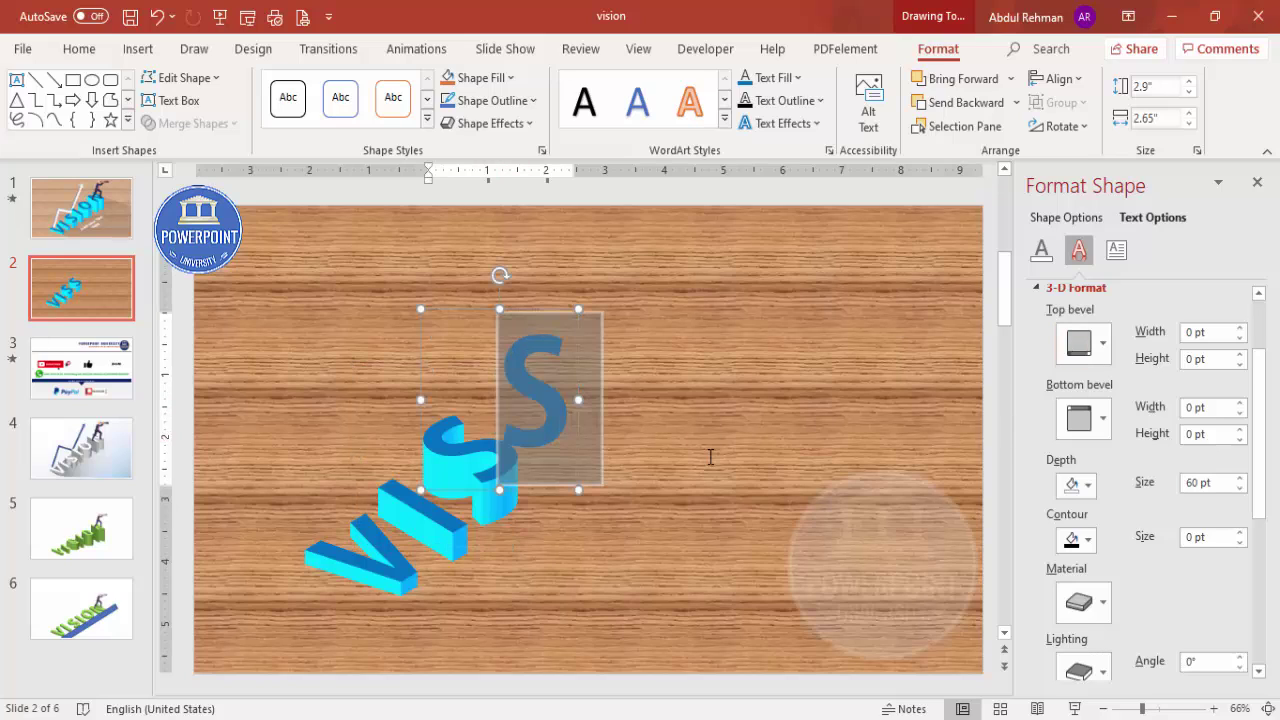
{"action": "type", "text": "I"}
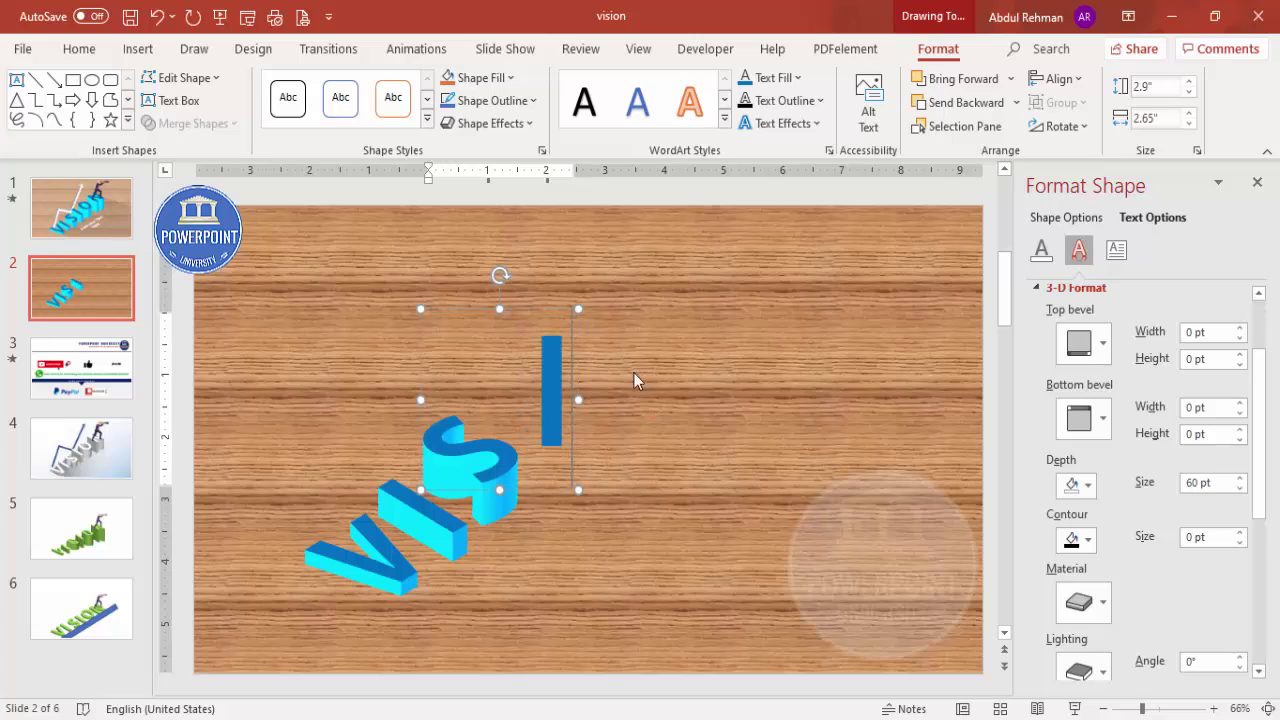
{"action": "key", "text": "Escape"}
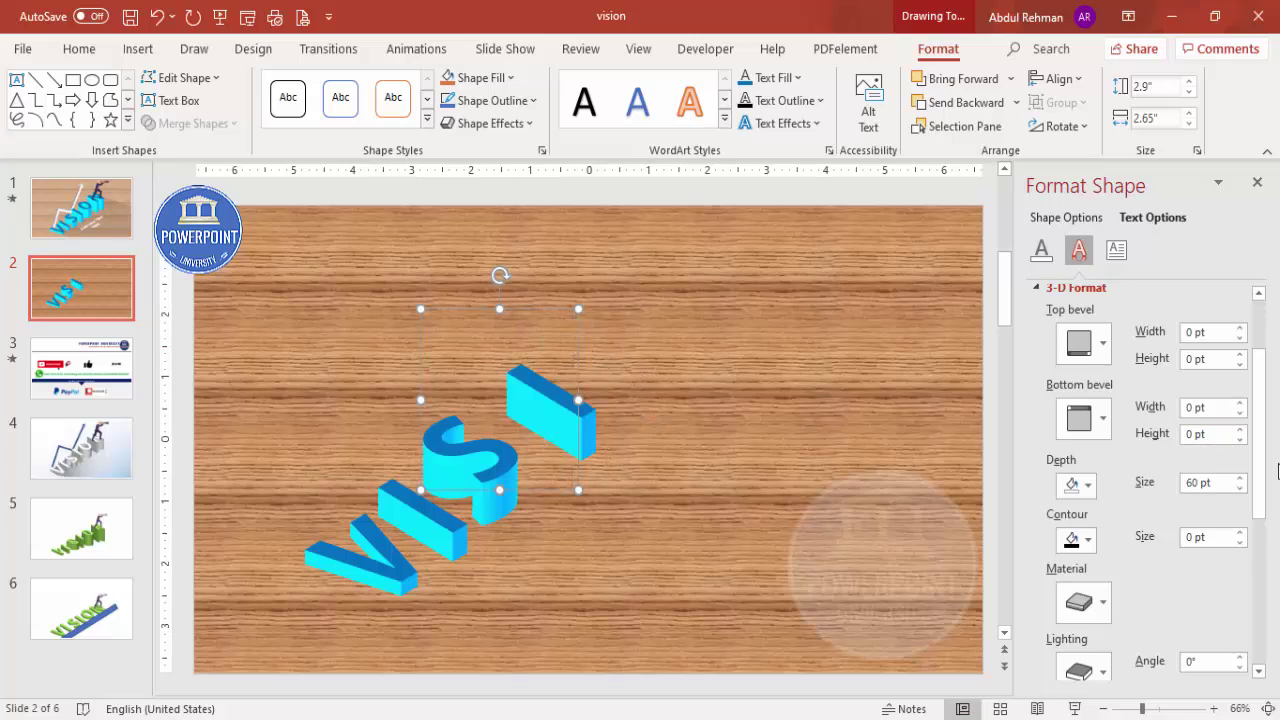
{"action": "double_click", "coordinate": [1195, 483]}
{"action": "type", "text": "0"}
{"action": "key", "text": "Return"}
{"action": "key", "text": "Return"}
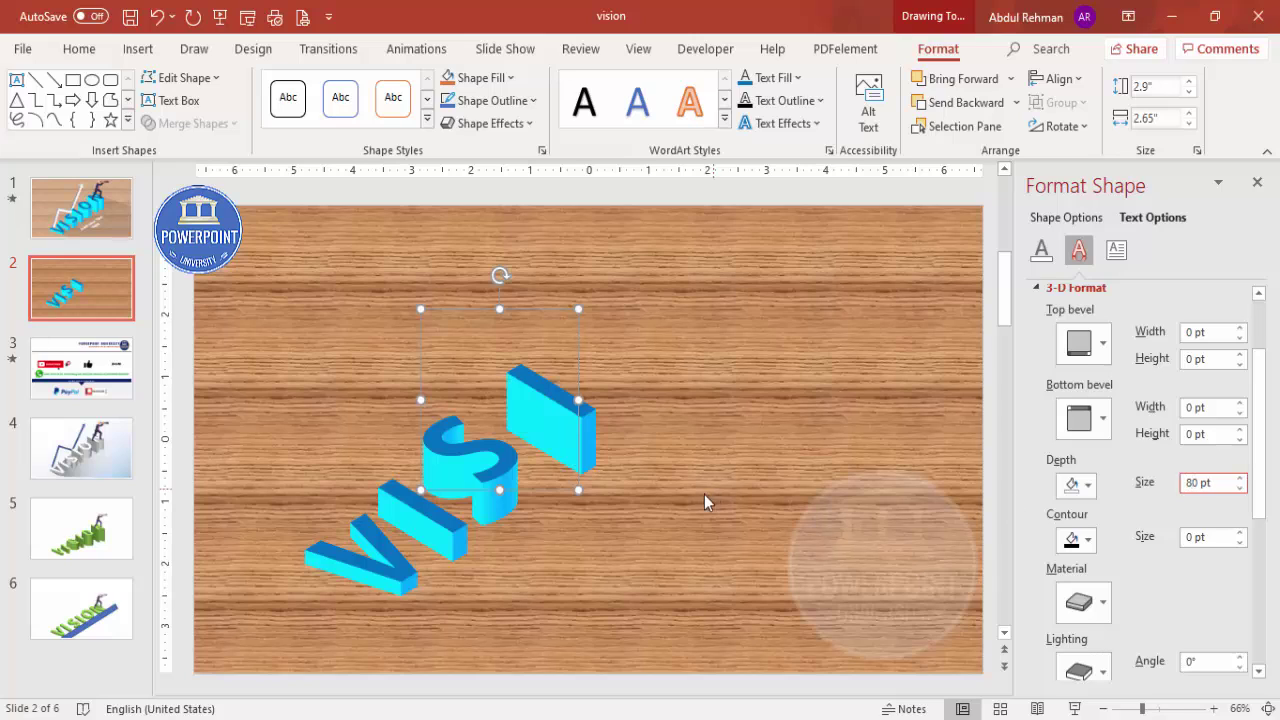
{"action": "left_click_drag", "start_coordinate": [577, 368], "coordinate": [554, 377]}
{"action": "left_click", "coordinate": [1016, 102]}
{"action": "left_click", "coordinate": [965, 154]}
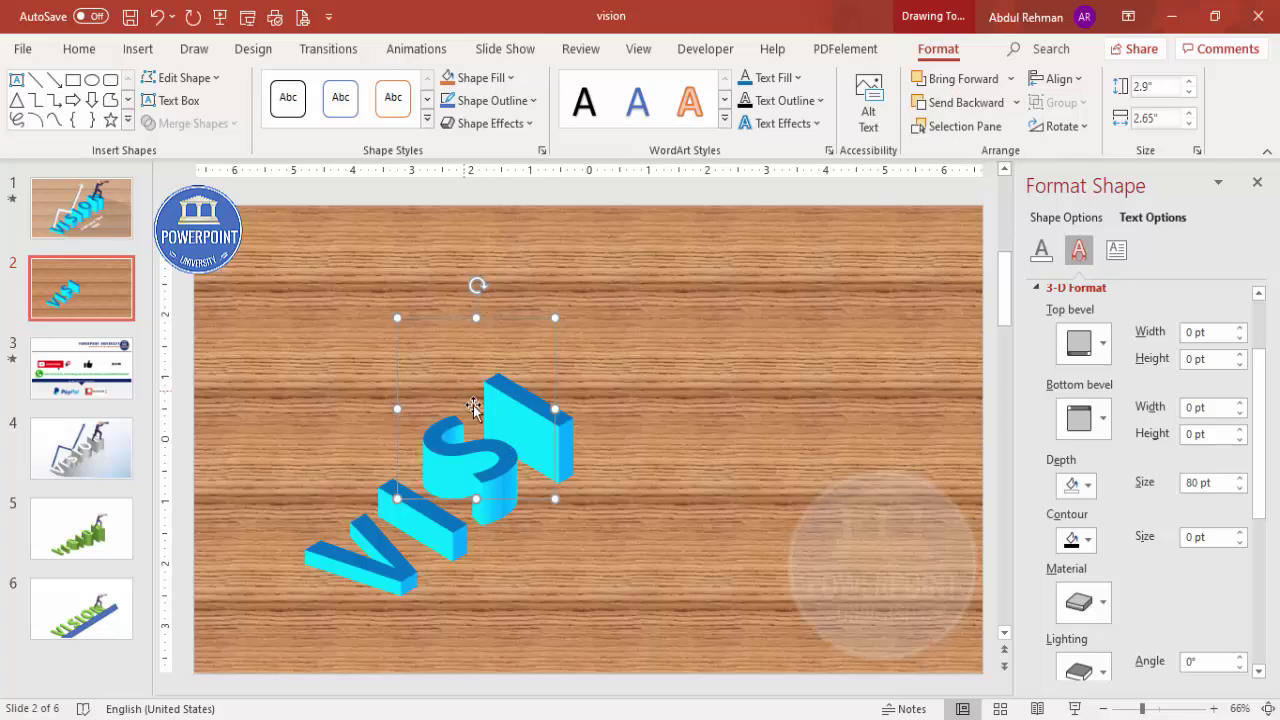
{"action": "key", "text": "Escape"}
{"action": "left_click_drag", "start_coordinate": [551, 373], "coordinate": [551, 366]}
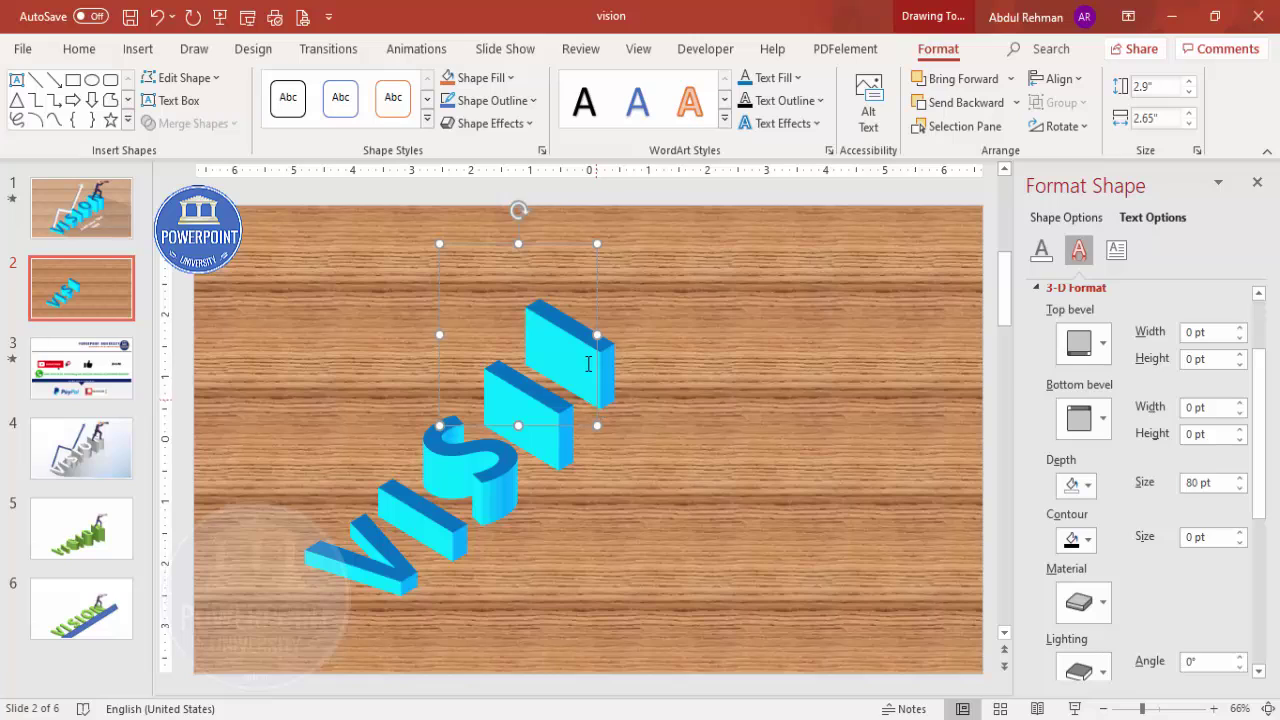
Step: Change the last copied letter to O and send it behind its neighbour
{"action": "left_click", "coordinate": [560, 380]}
{"action": "key", "text": "ctrl+z"}
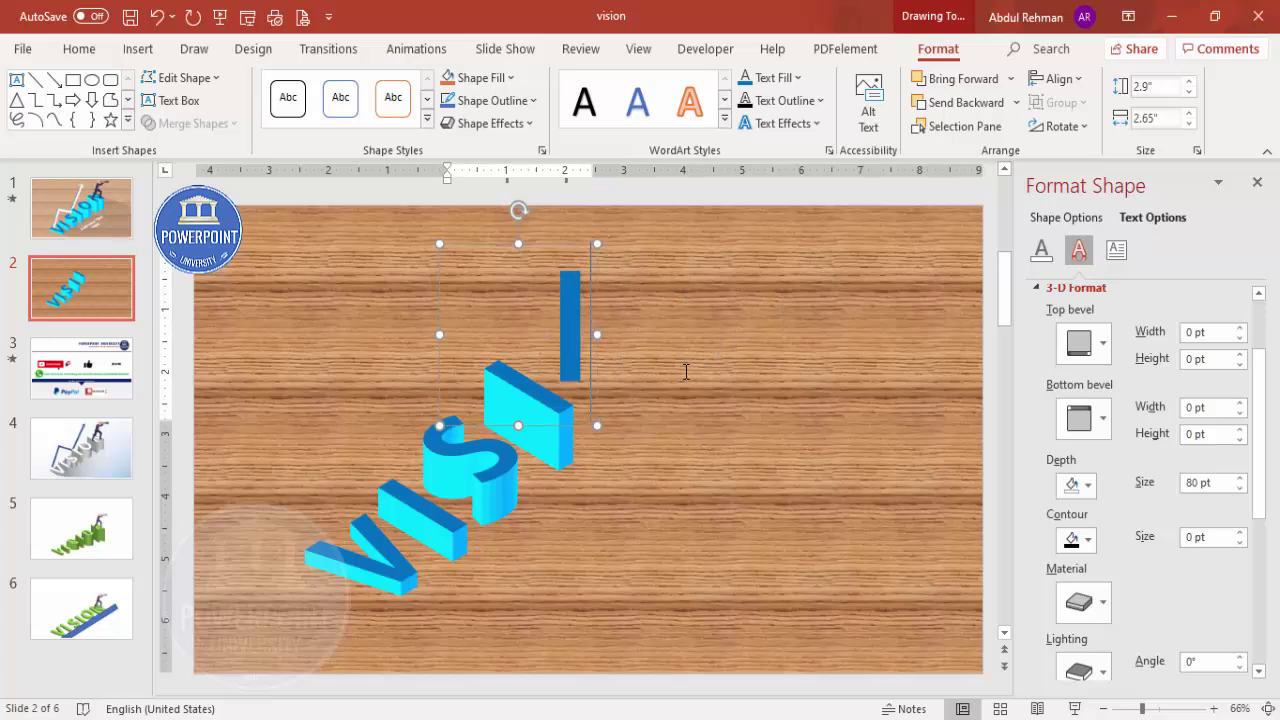
{"action": "type", "text": "O"}
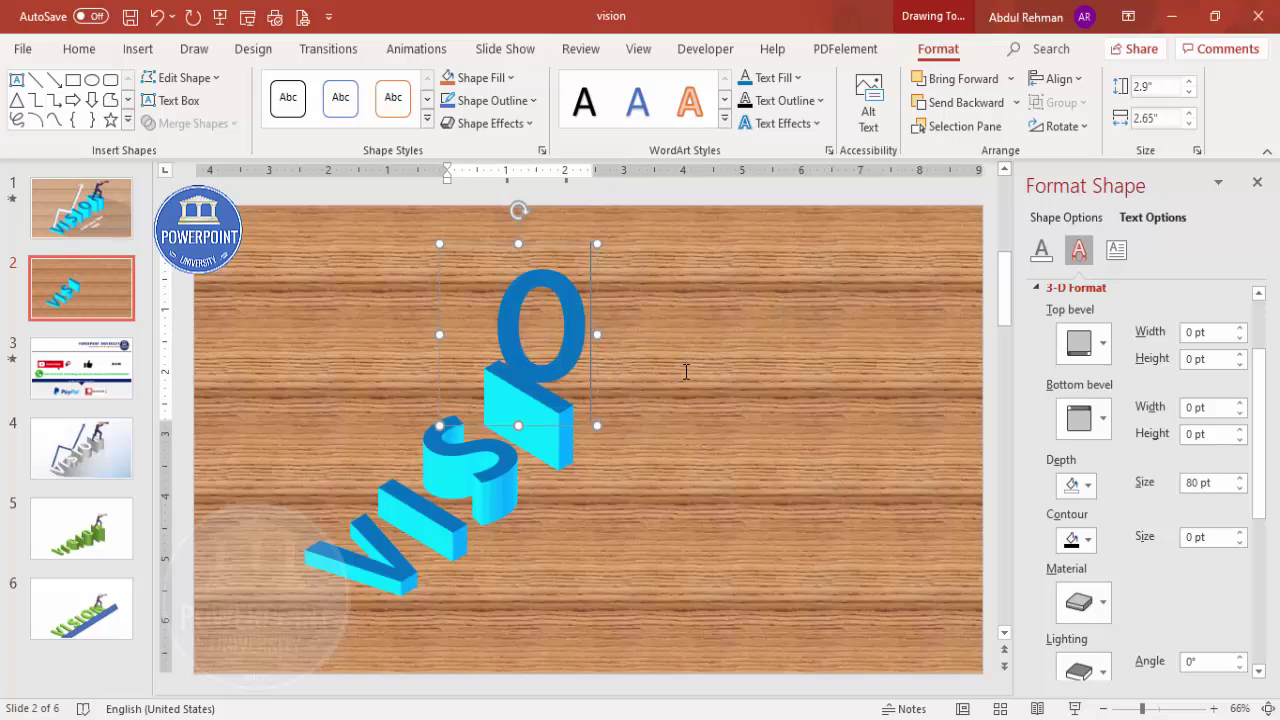
{"action": "left_click", "coordinate": [670, 265]}
{"action": "left_click", "coordinate": [598, 296]}
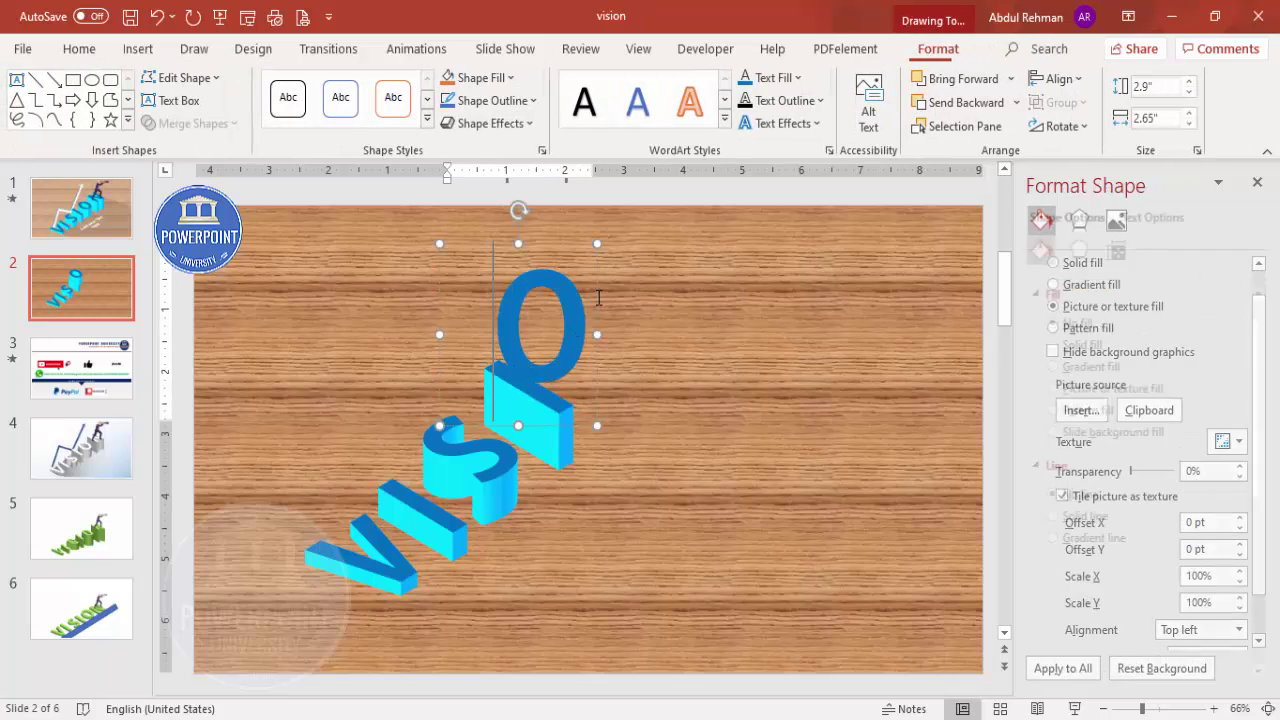
{"action": "left_click", "coordinate": [1016, 102]}
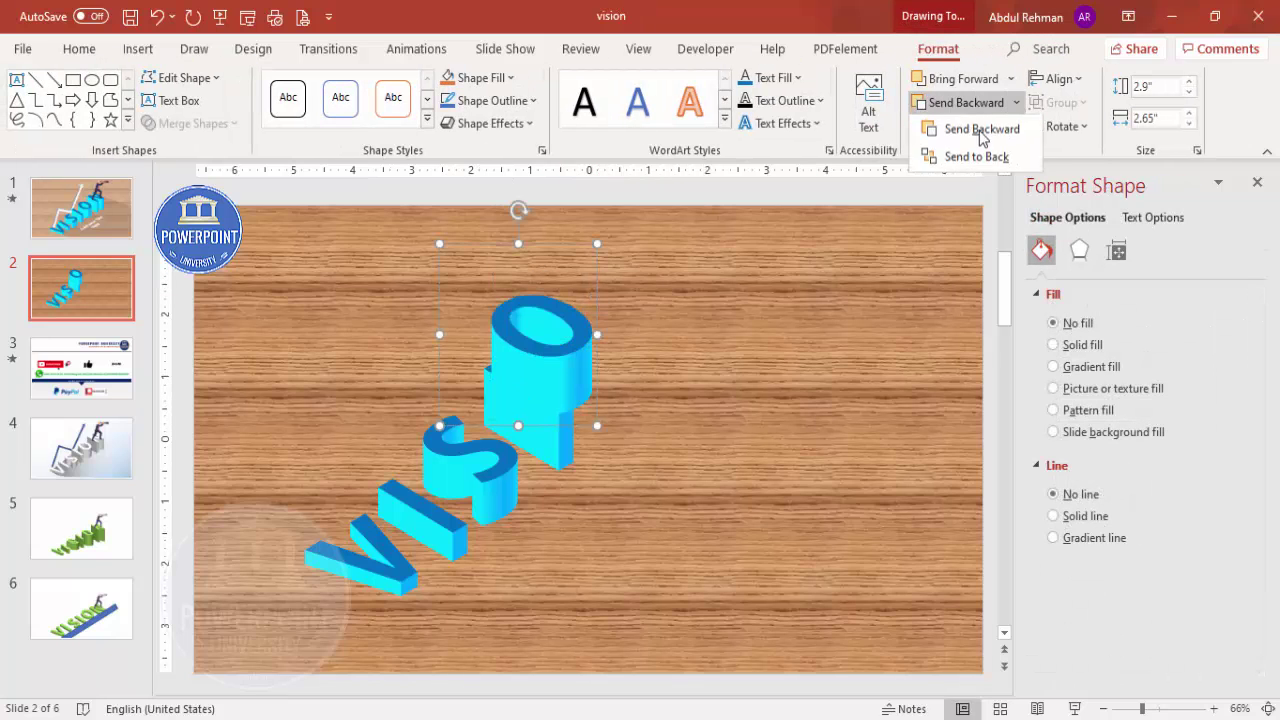
{"action": "left_click", "coordinate": [970, 129]}
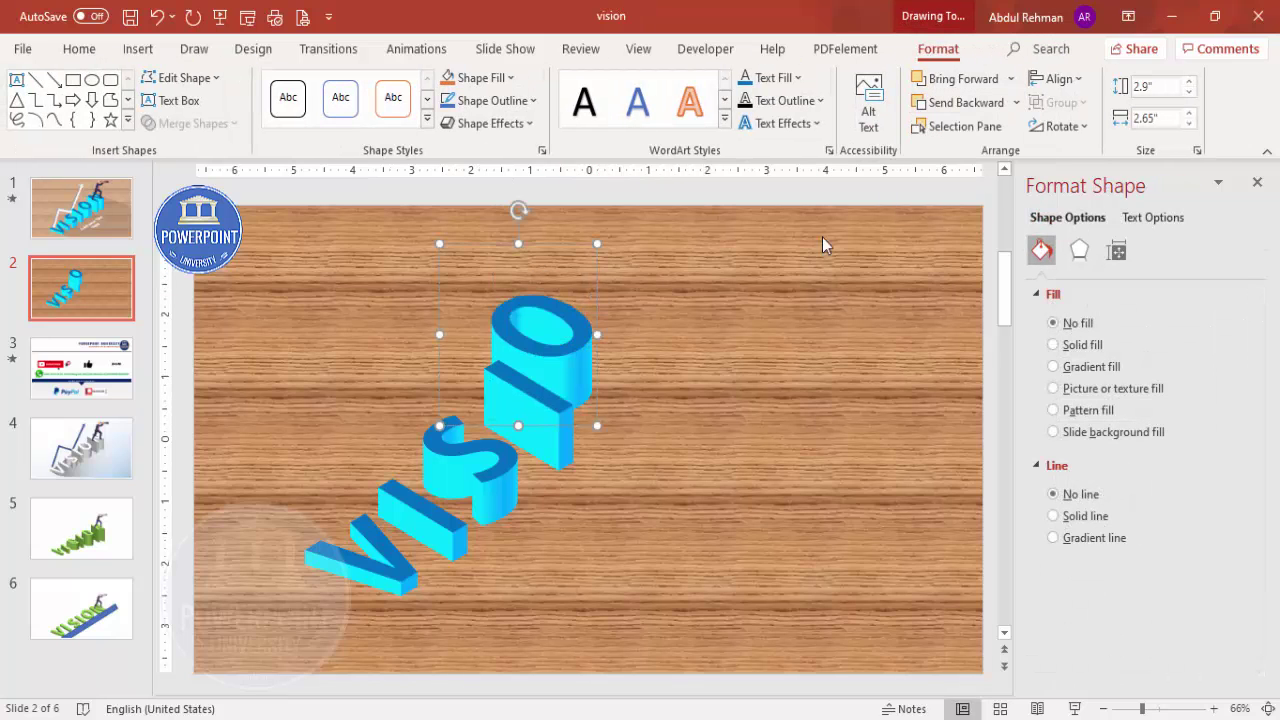
Step: Set the O's 3-D extrusion depth to 100 pt
{"action": "left_click", "coordinate": [1166, 224]}
{"action": "left_click", "coordinate": [1079, 249]}
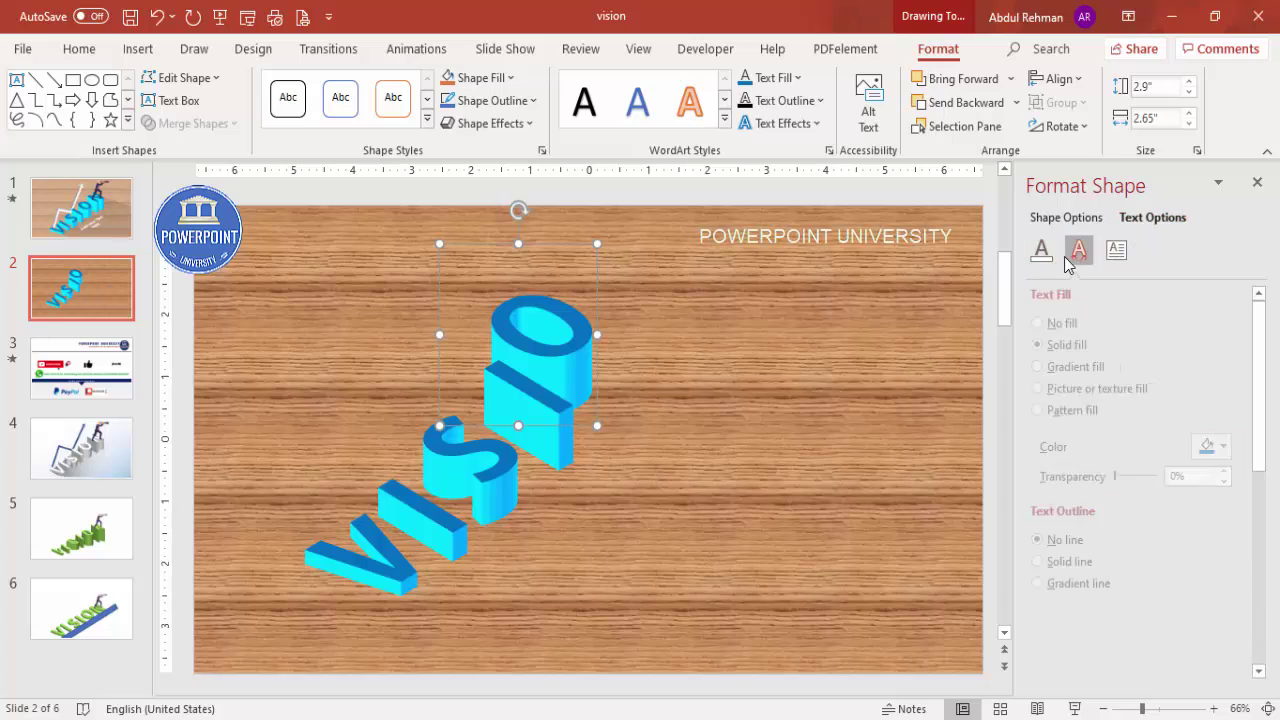
{"action": "left_click", "coordinate": [1189, 593]}
{"action": "double_click", "coordinate": [1198, 593]}
{"action": "type", "text": "10"}
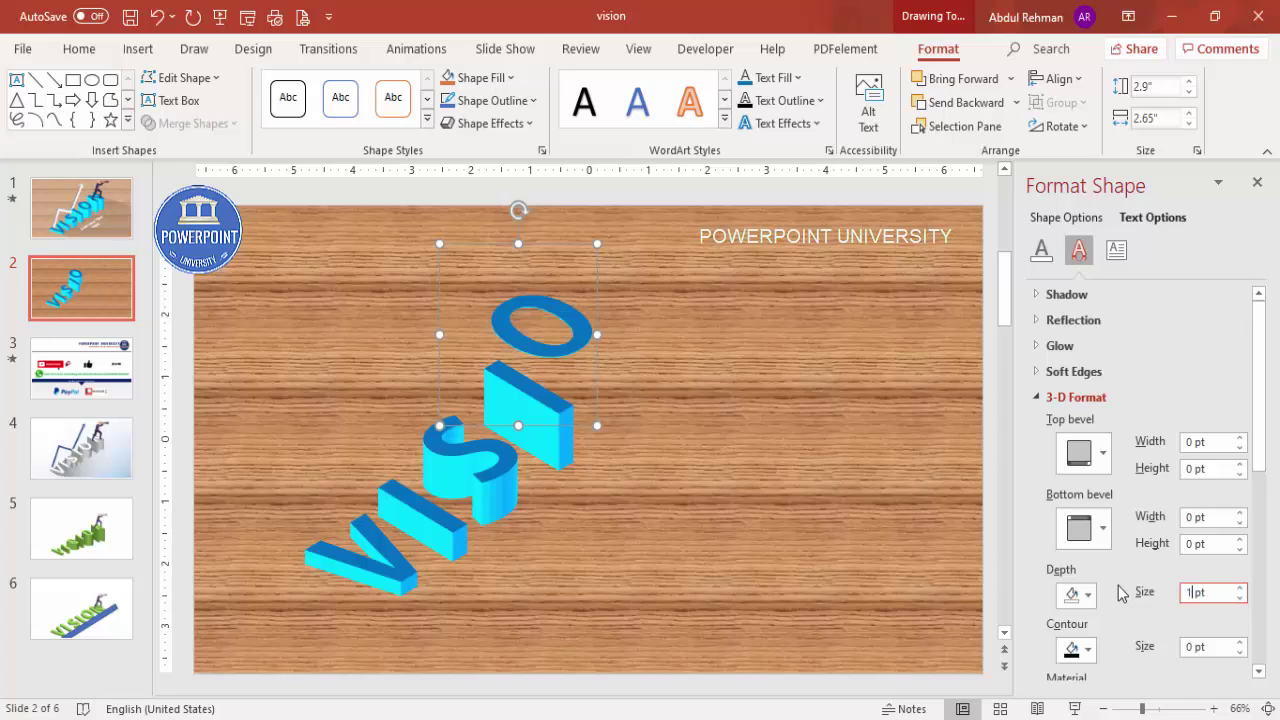
{"action": "type", "text": "0"}
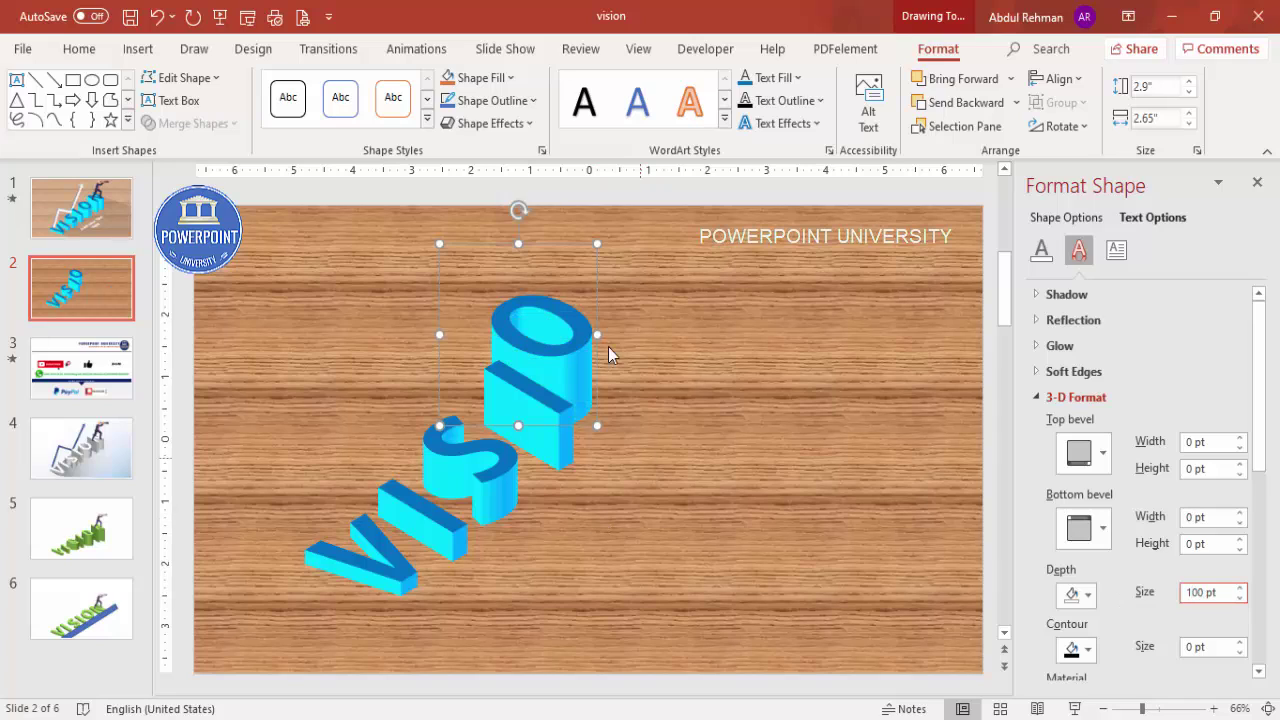
Step: Copy the O to its right, retype it as N, and give it 120 pt depth
{"action": "left_click_drag", "start_coordinate": [590, 308], "coordinate": [808, 300]}
{"action": "double_click", "coordinate": [701, 346]}
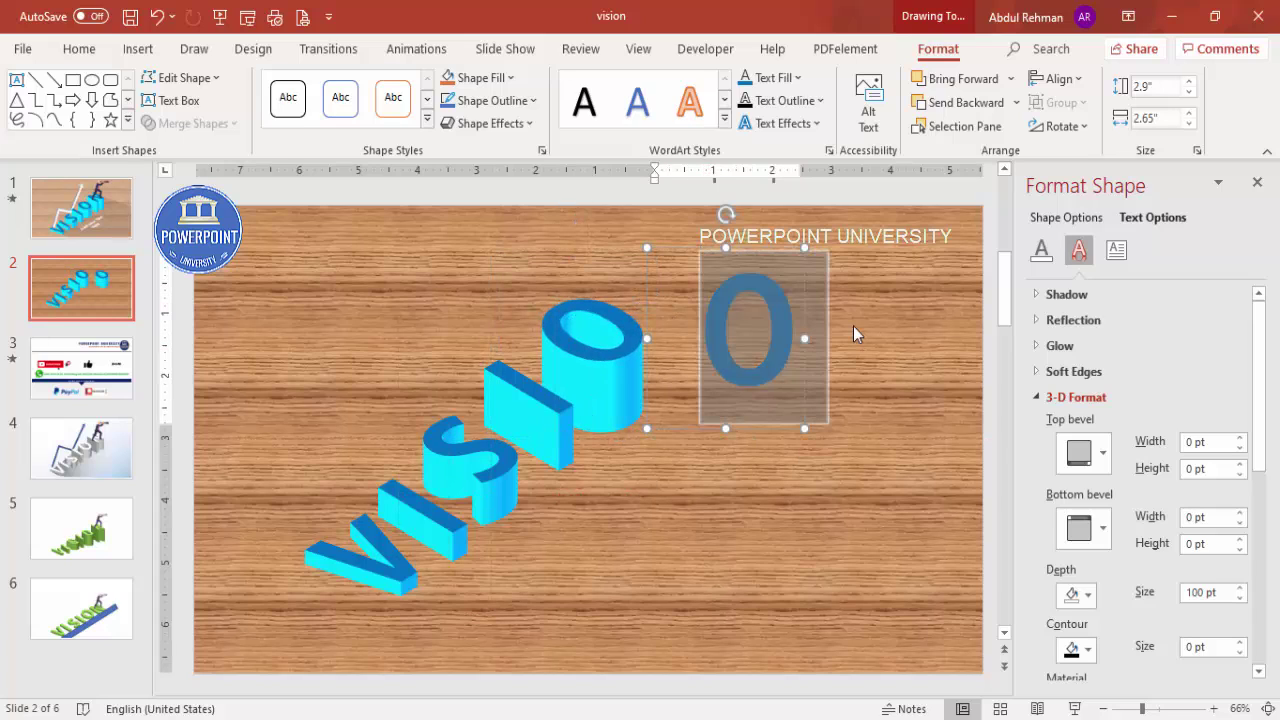
{"action": "type", "text": "N"}
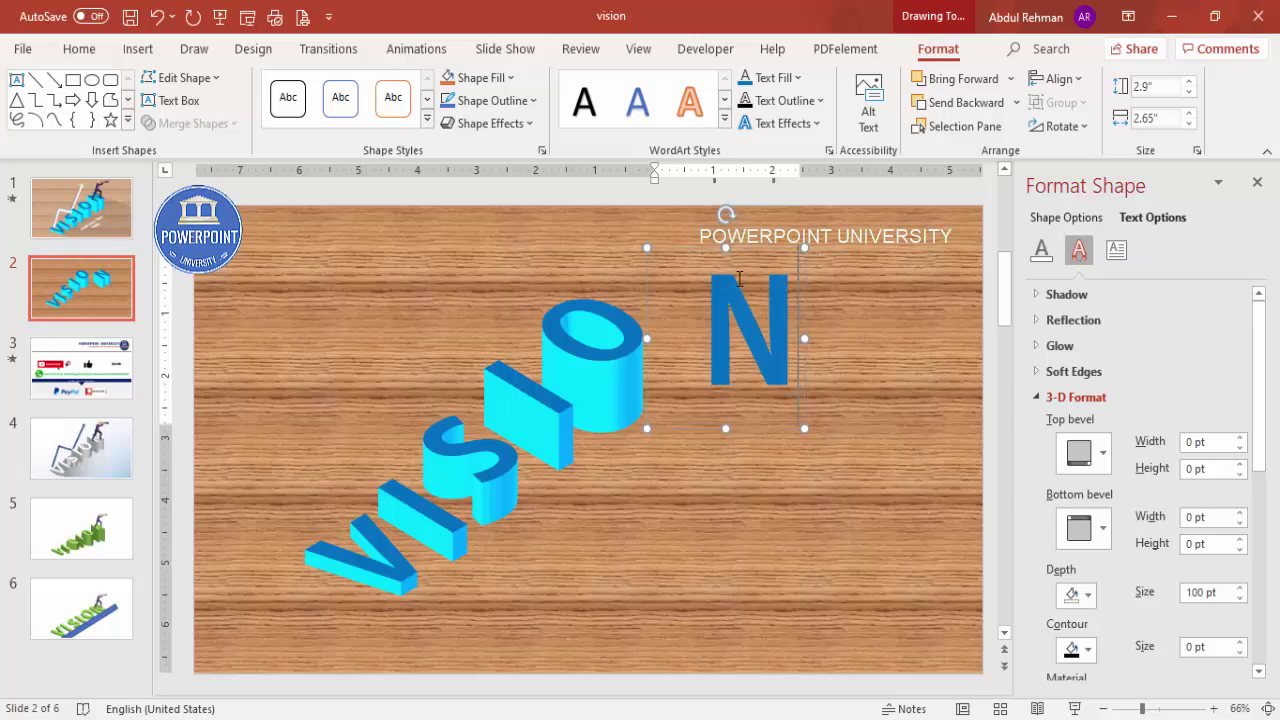
{"action": "left_click", "coordinate": [755, 255]}
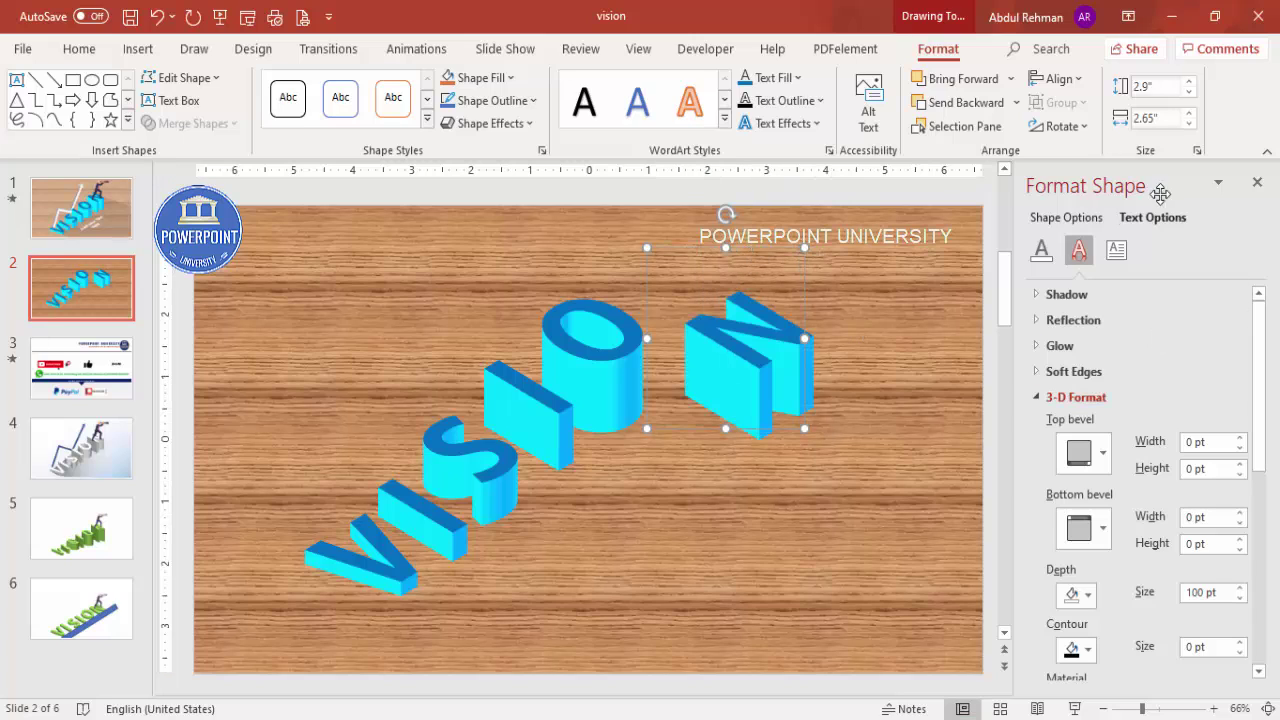
{"action": "scroll", "coordinate": [1268, 404], "scroll_direction": "down", "scroll_amount": 3}
{"action": "left_click", "coordinate": [1200, 452]}
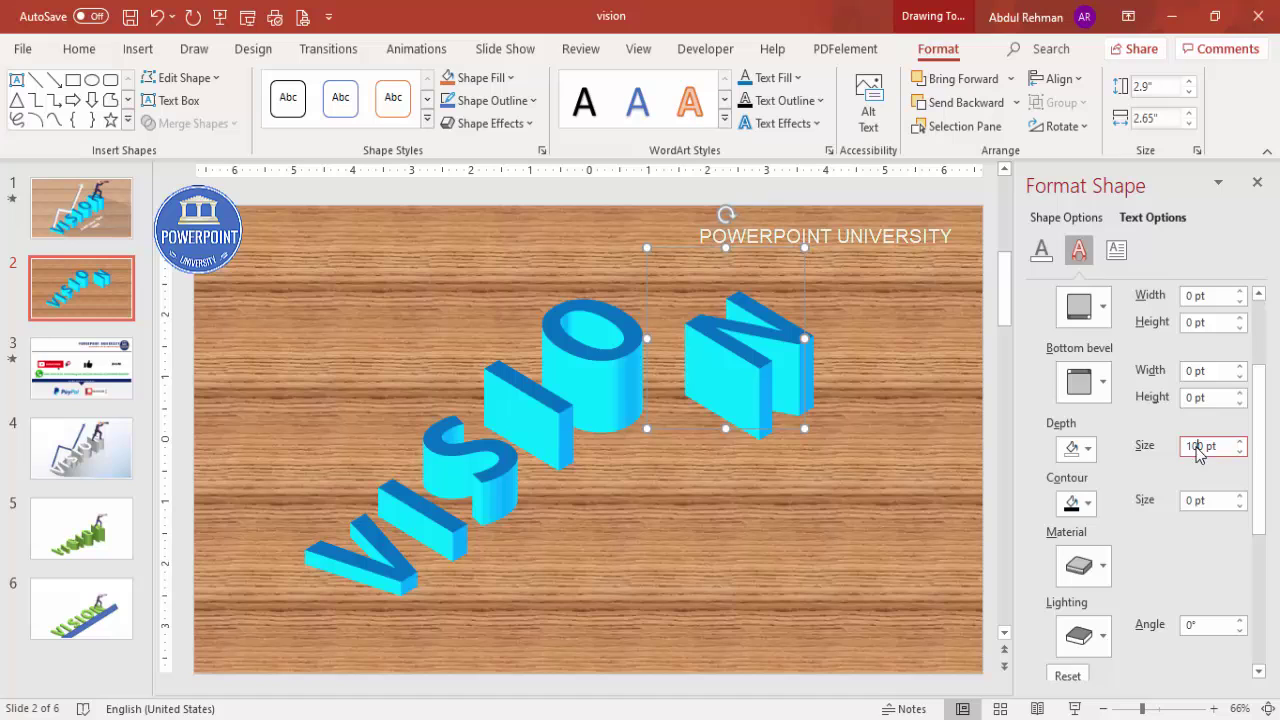
{"action": "type", "text": "120"}
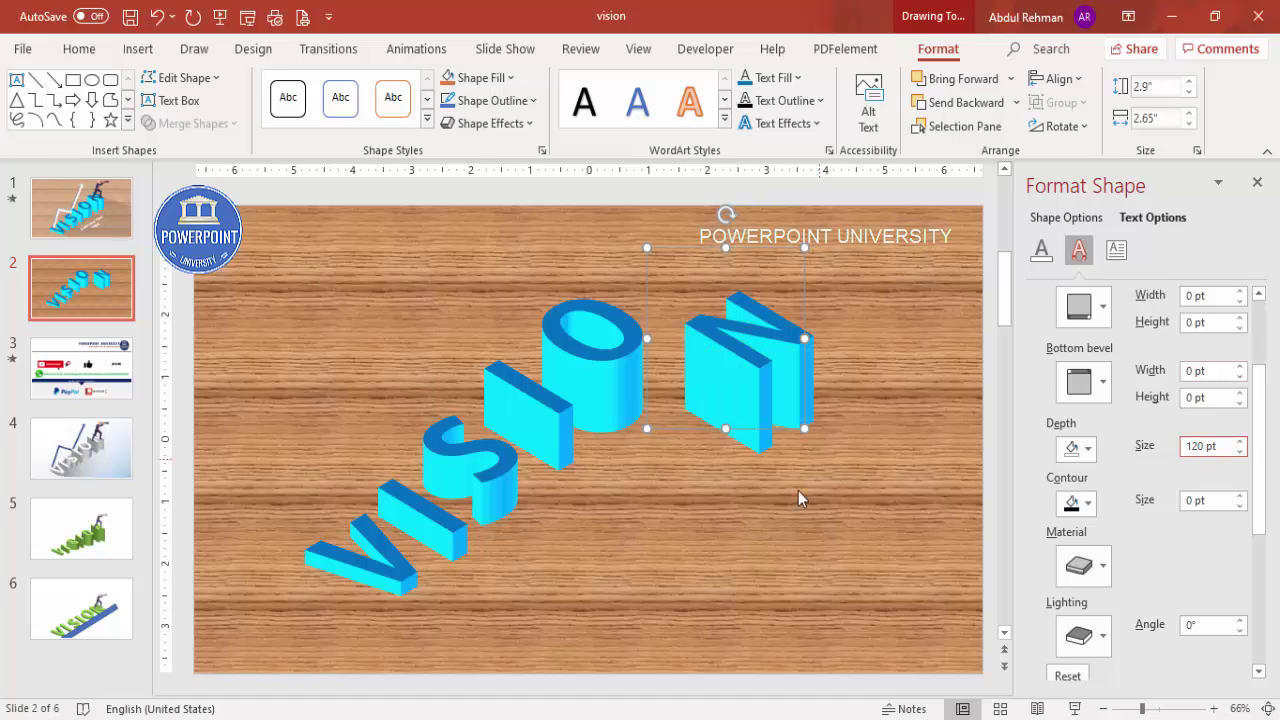
Step: Move the N up-left beside the O and send it behind the O
{"action": "left_click", "coordinate": [798, 490]}
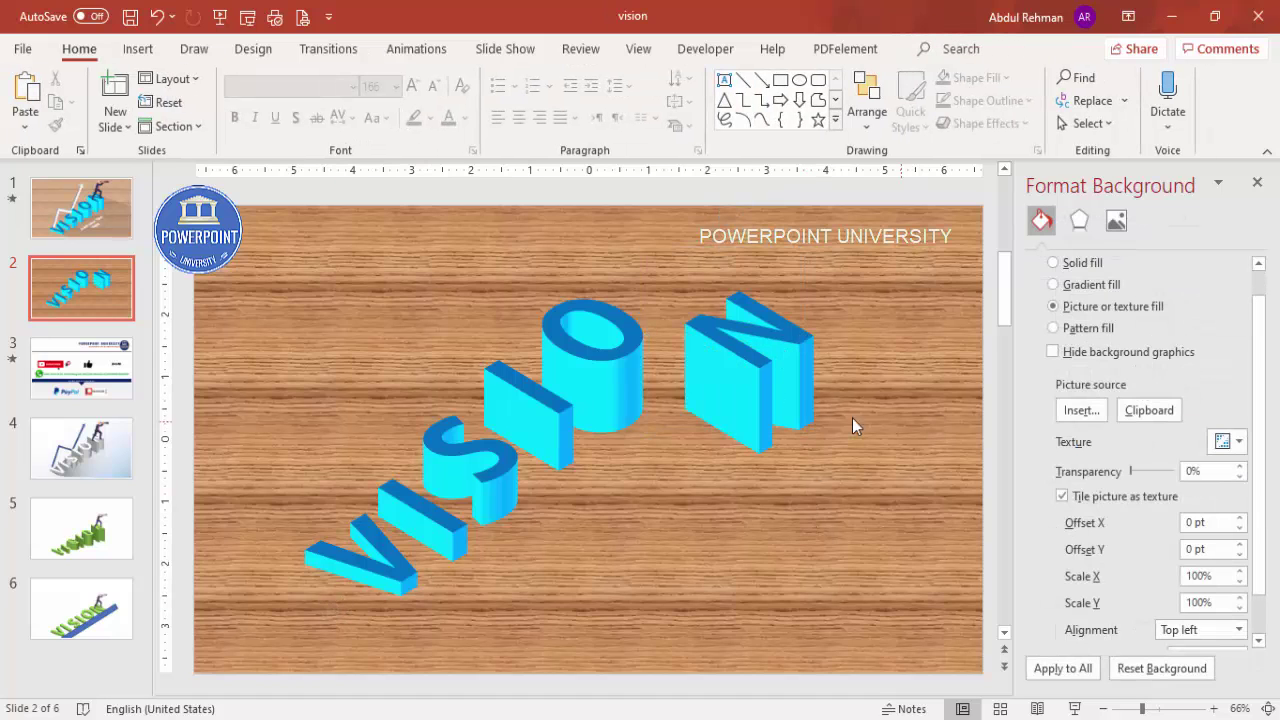
{"action": "left_click", "coordinate": [800, 350]}
{"action": "left_click_drag", "start_coordinate": [804, 317], "coordinate": [738, 205]}
{"action": "left_click", "coordinate": [1016, 102]}
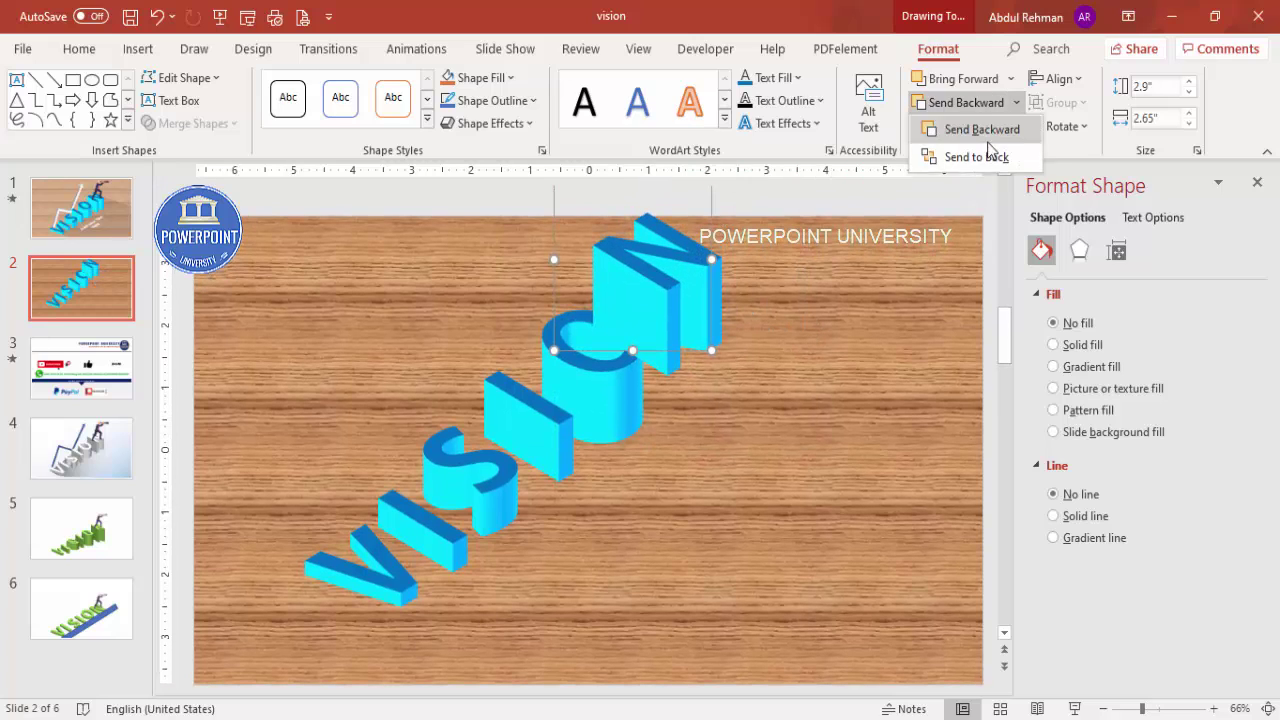
{"action": "left_click", "coordinate": [988, 140]}
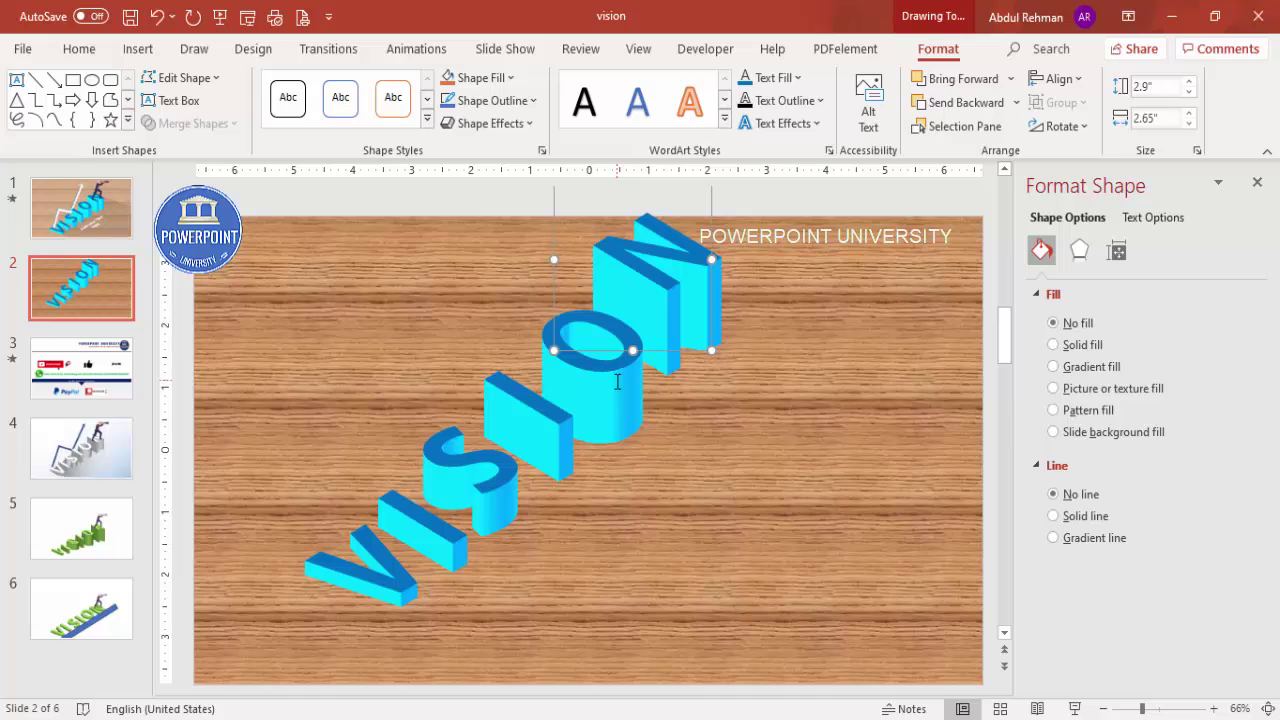
{"action": "left_click", "coordinate": [682, 431]}
{"action": "key", "text": "ctrl+a"}
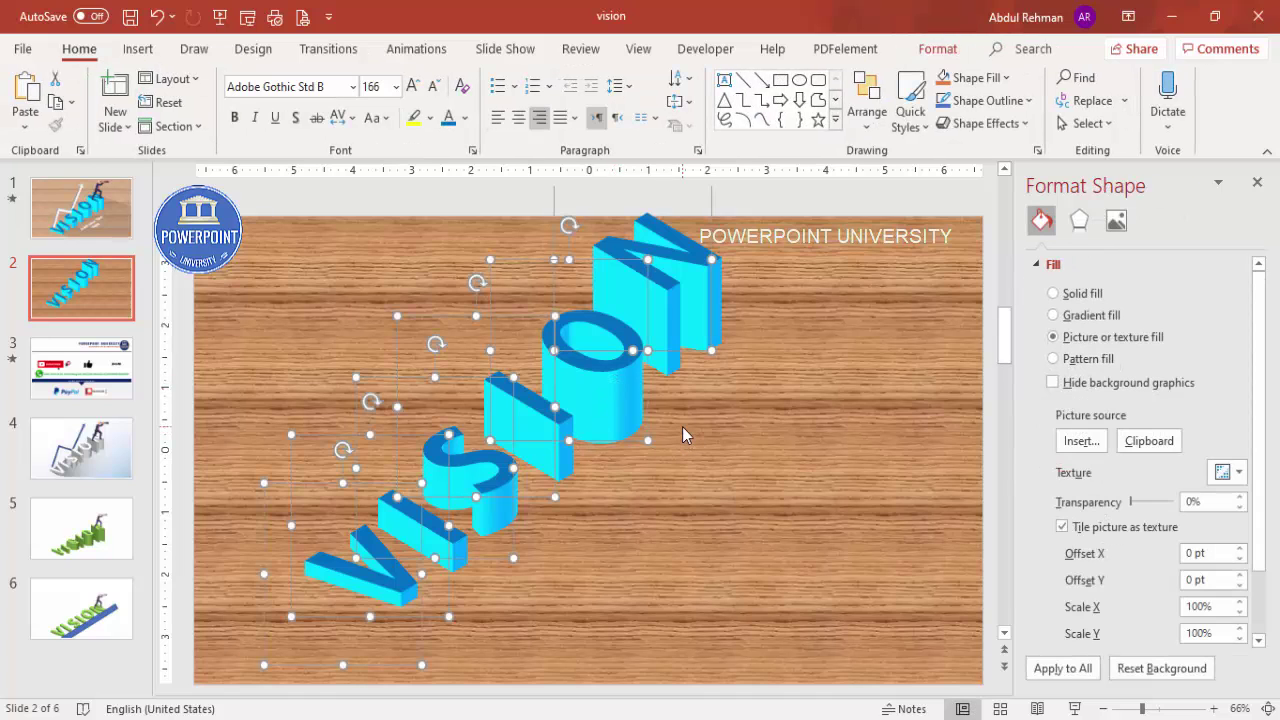
Step: Drag all six VISION letters together down and to the right
{"action": "left_click_drag", "start_coordinate": [720, 296], "coordinate": [751, 352]}
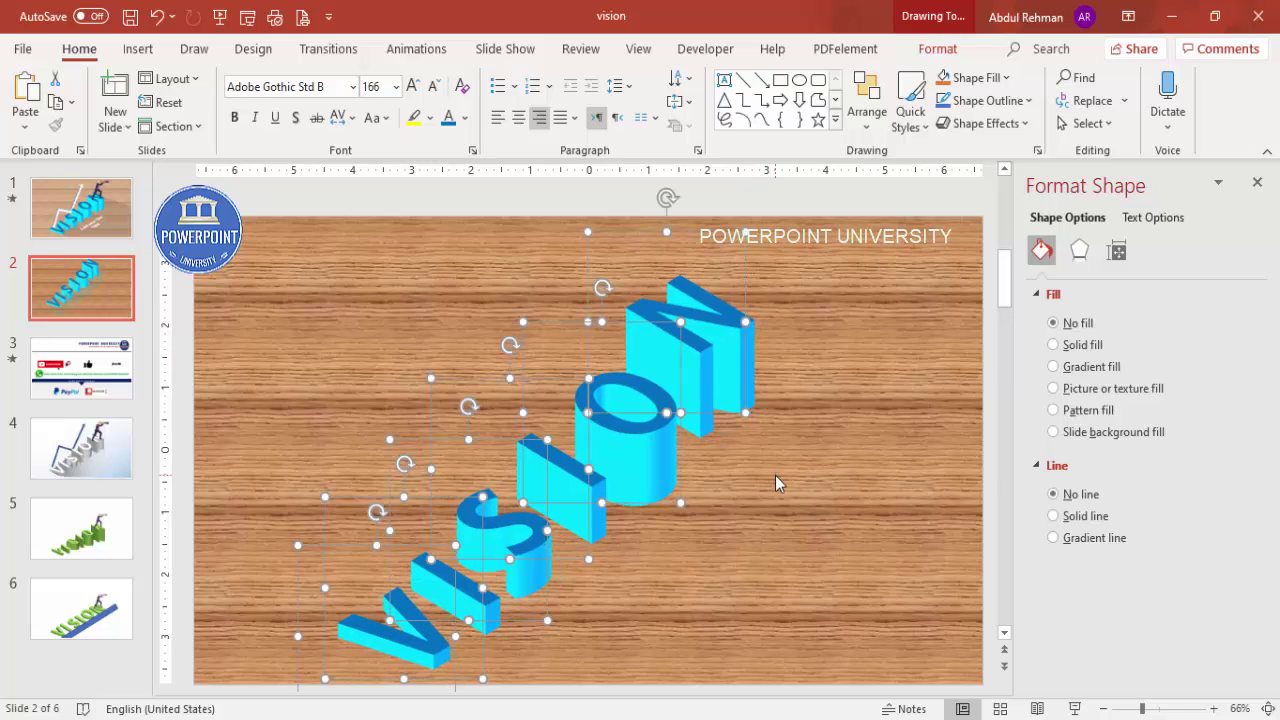
{"action": "left_click", "coordinate": [775, 475]}
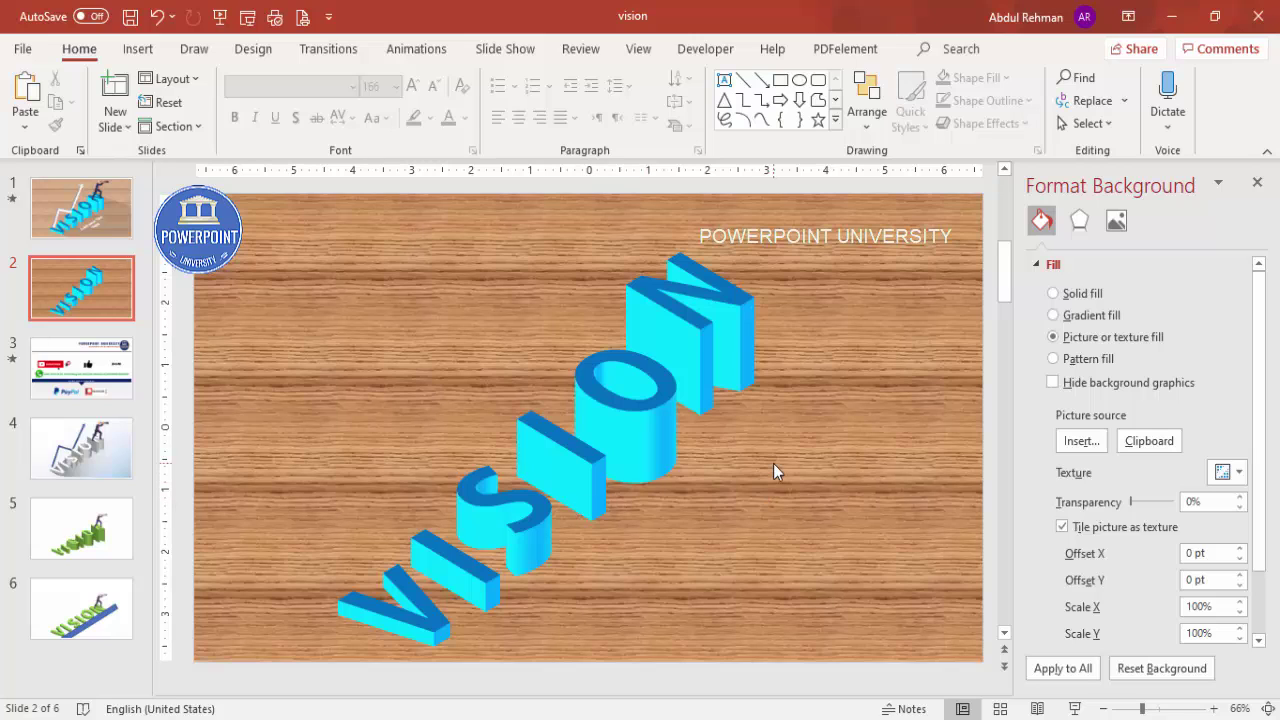
Step: Draw a freeform from the V's lower-left corner to the N's top, the right edge and bottom-right corner
{"action": "left_click", "coordinate": [138, 48]}
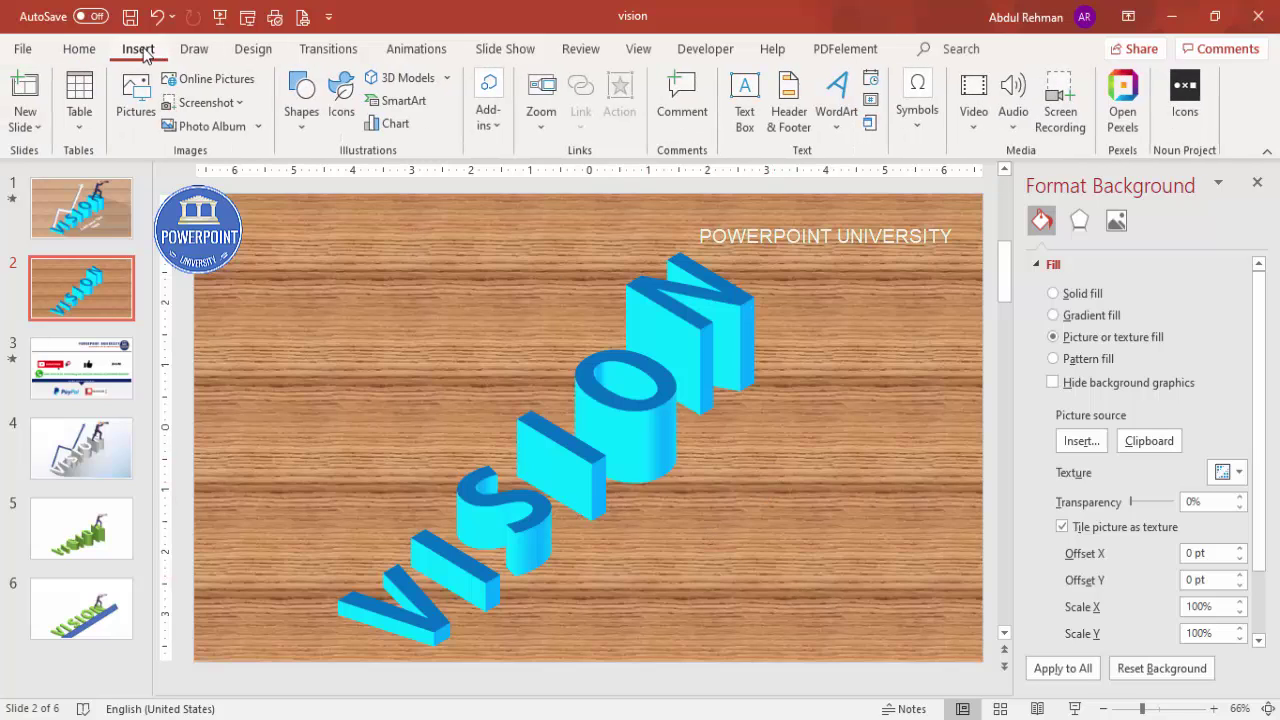
{"action": "left_click", "coordinate": [308, 126]}
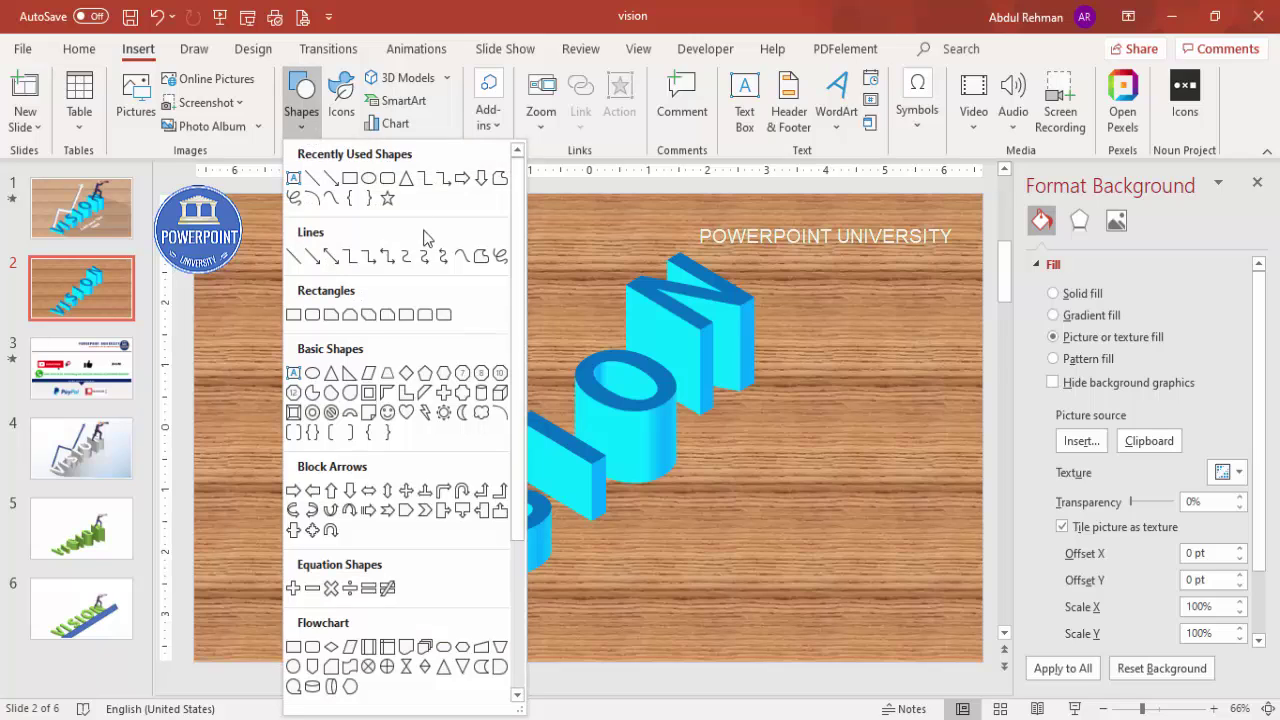
{"action": "left_click", "coordinate": [482, 259]}
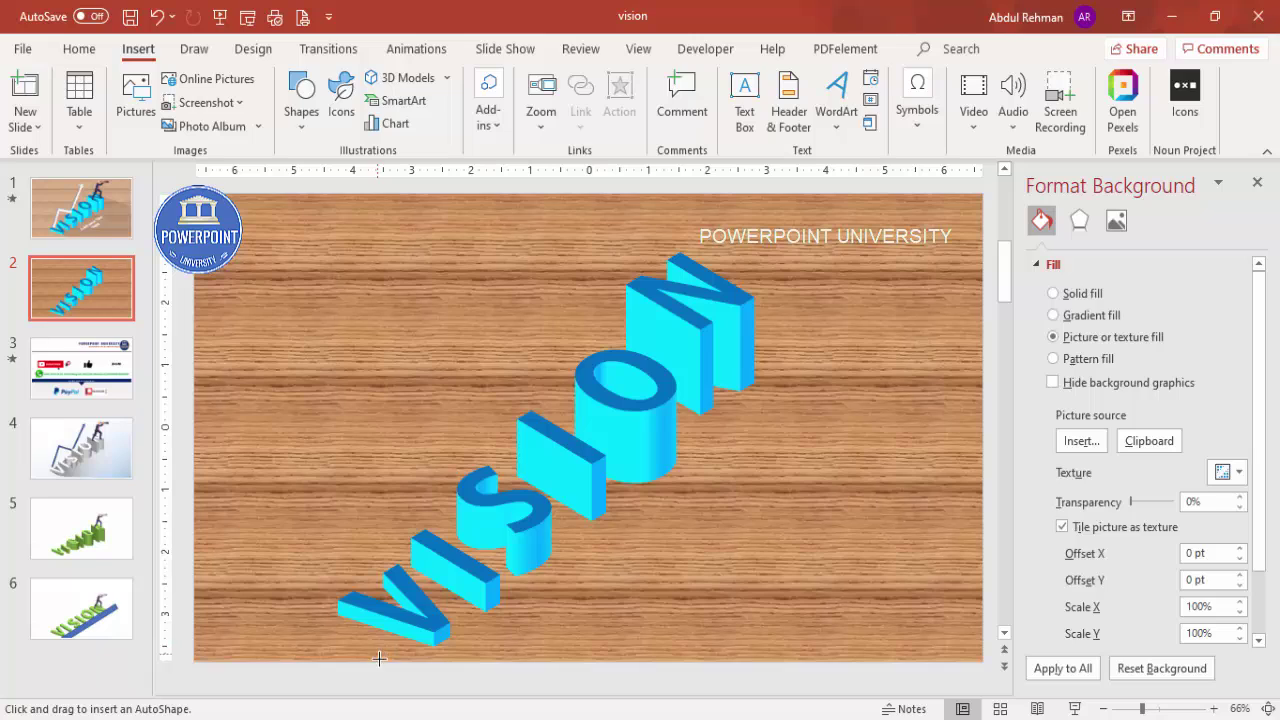
{"action": "left_click", "coordinate": [356, 598]}
{"action": "left_click", "coordinate": [723, 281]}
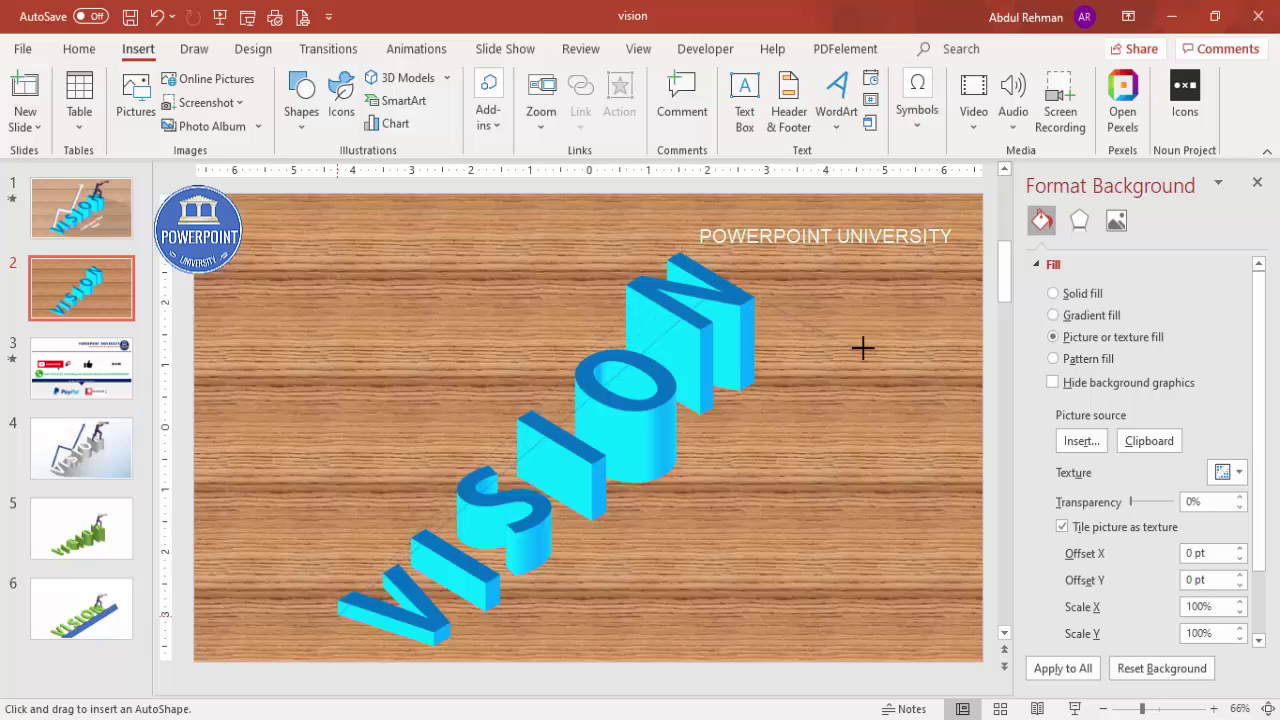
{"action": "left_click", "coordinate": [983, 419]}
{"action": "left_click", "coordinate": [981, 660]}
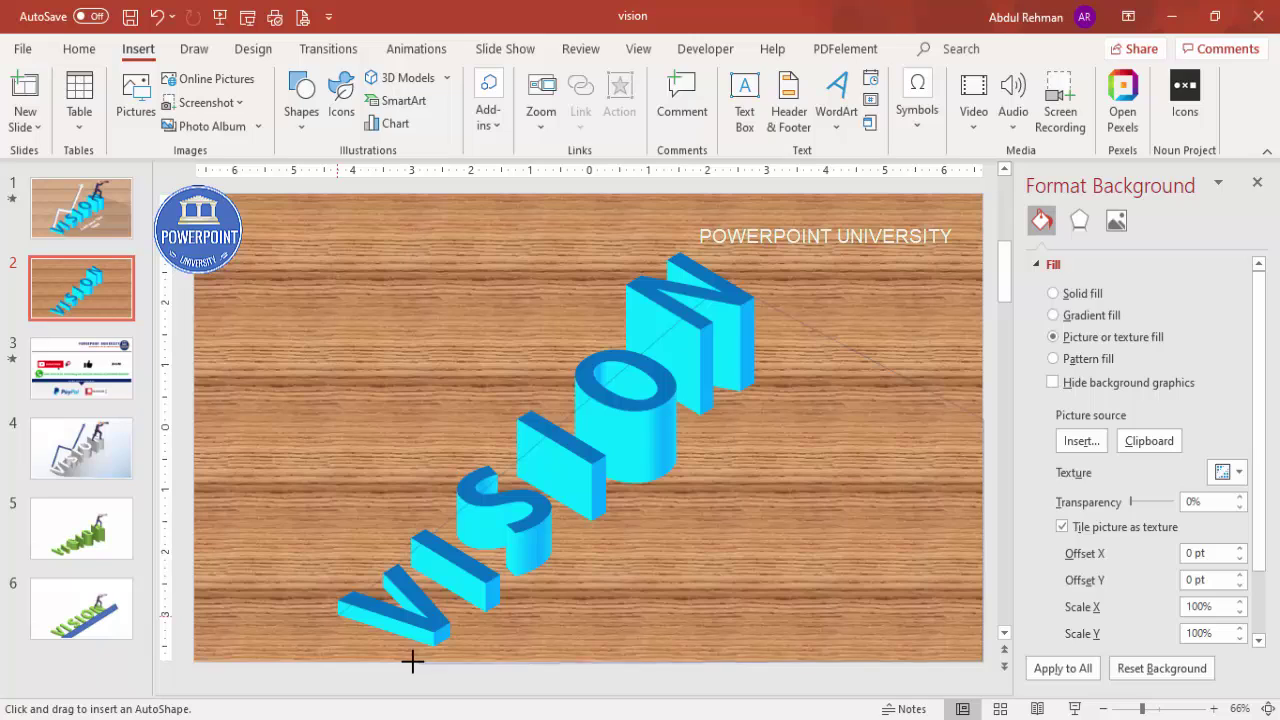
{"action": "left_click", "coordinate": [339, 617]}
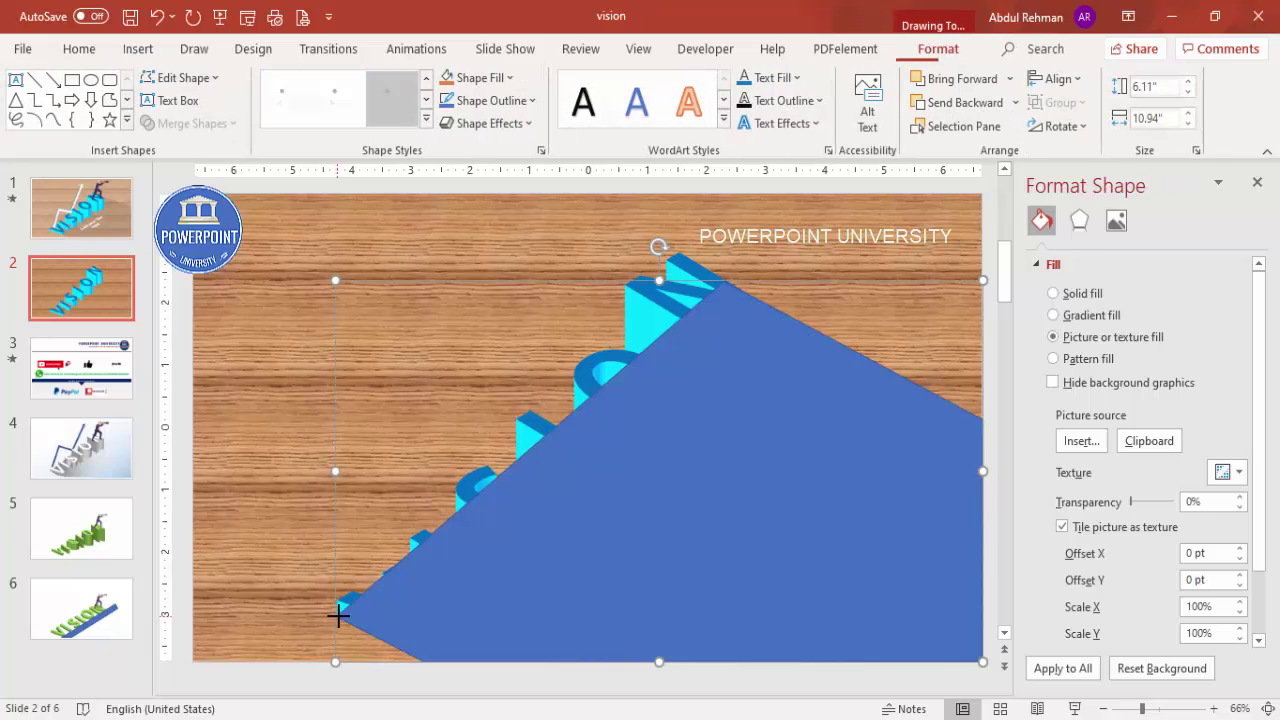
Step: Remove the freeform's outline, fill it black and make it about 74% transparent
{"action": "left_click", "coordinate": [514, 101]}
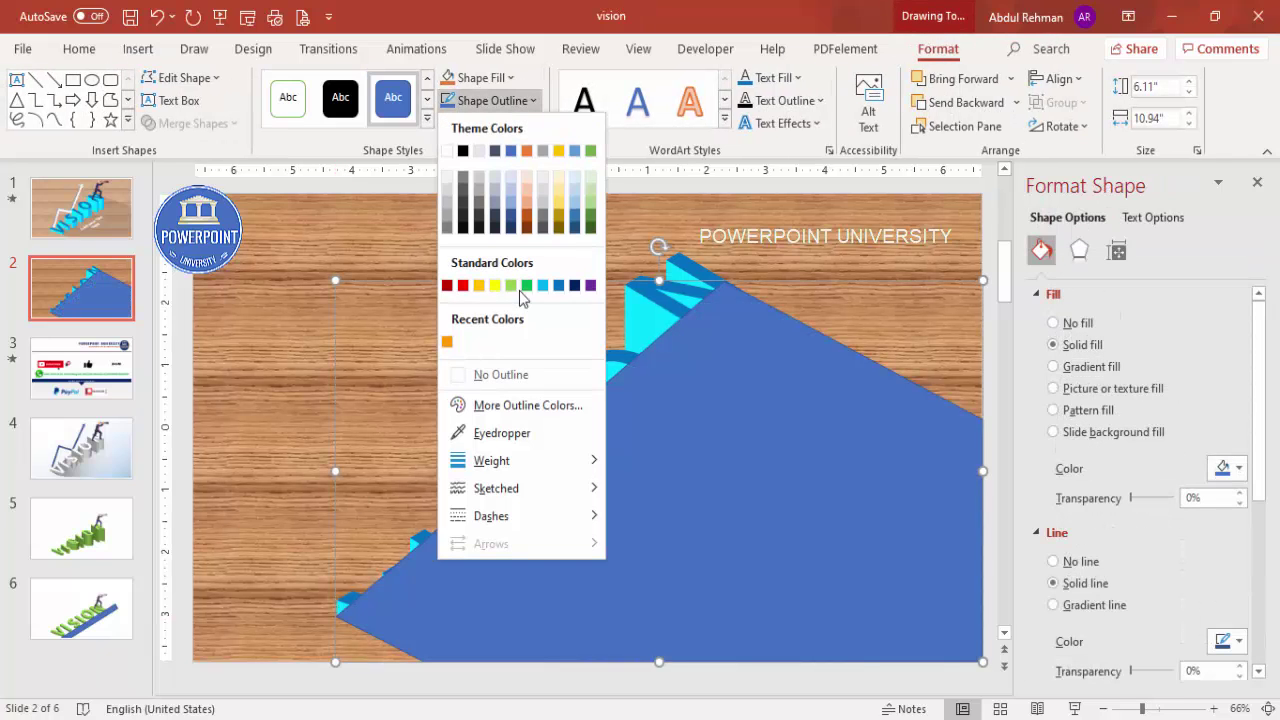
{"action": "left_click", "coordinate": [490, 375]}
{"action": "left_click", "coordinate": [476, 78]}
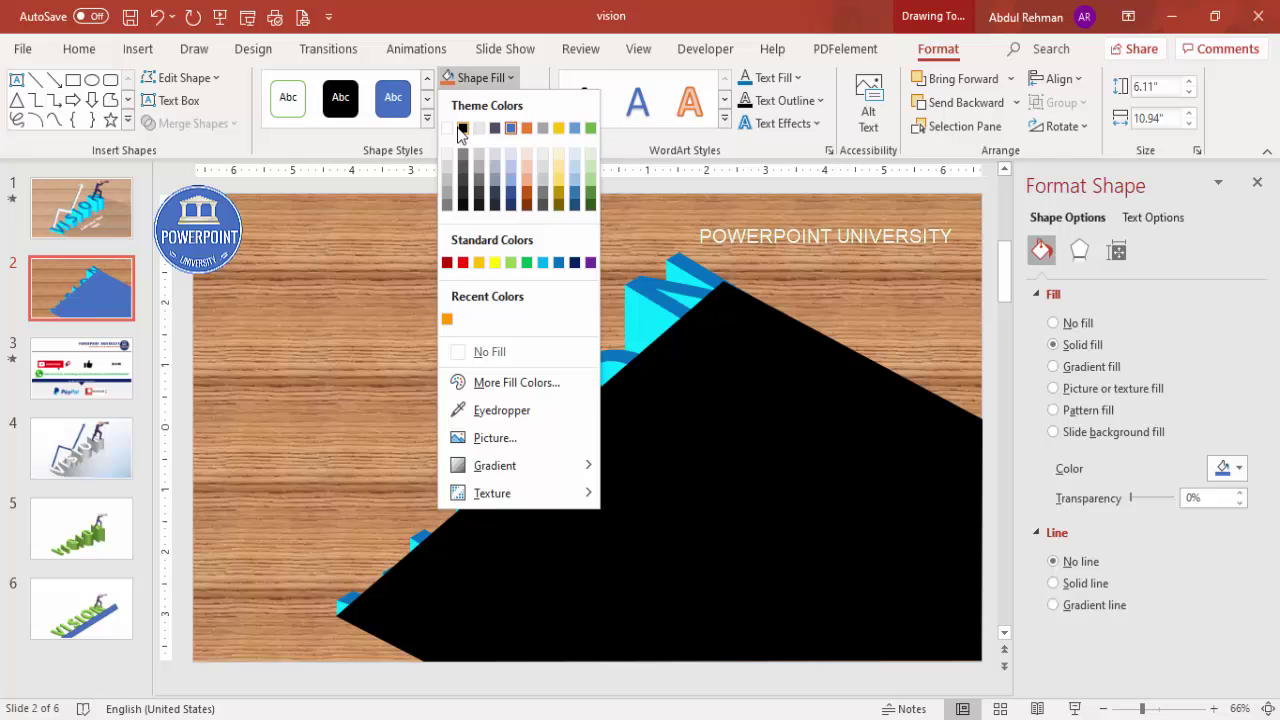
{"action": "left_click", "coordinate": [462, 128]}
{"action": "left_click_drag", "start_coordinate": [1130, 497], "coordinate": [1166, 496]}
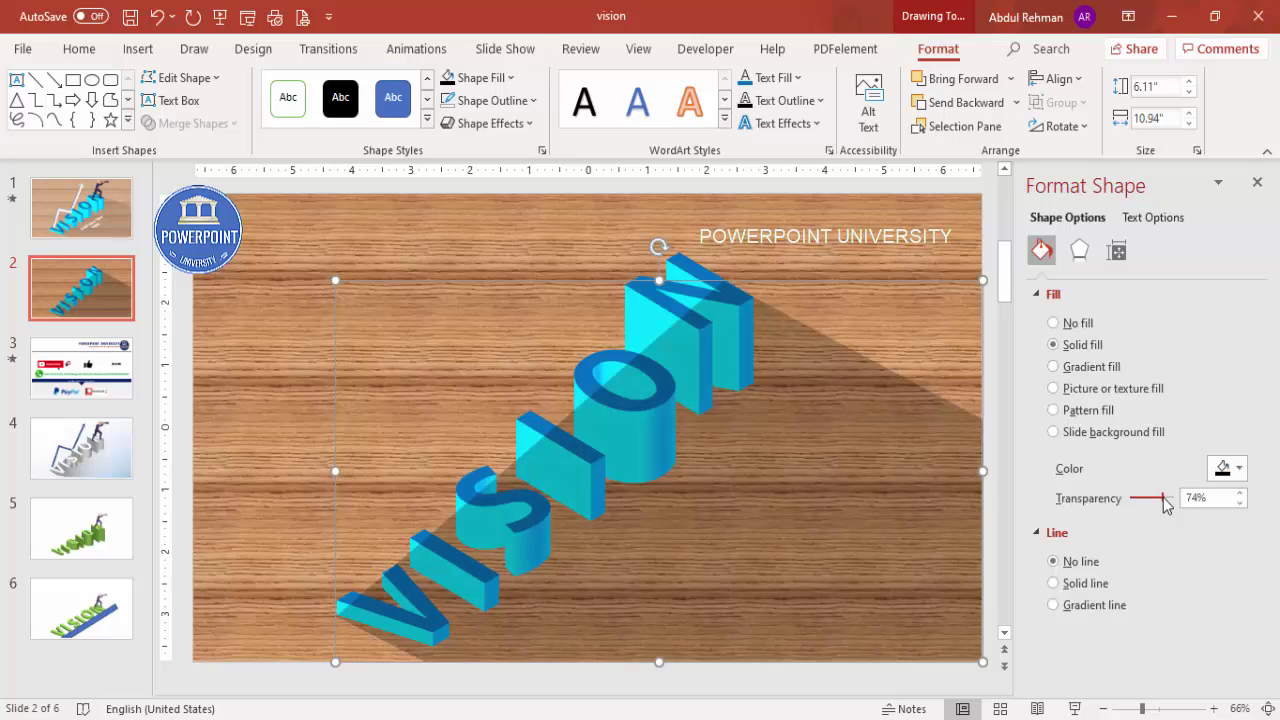
Step: Give the black shape 9 pt soft edges
{"action": "left_click", "coordinate": [1080, 252]}
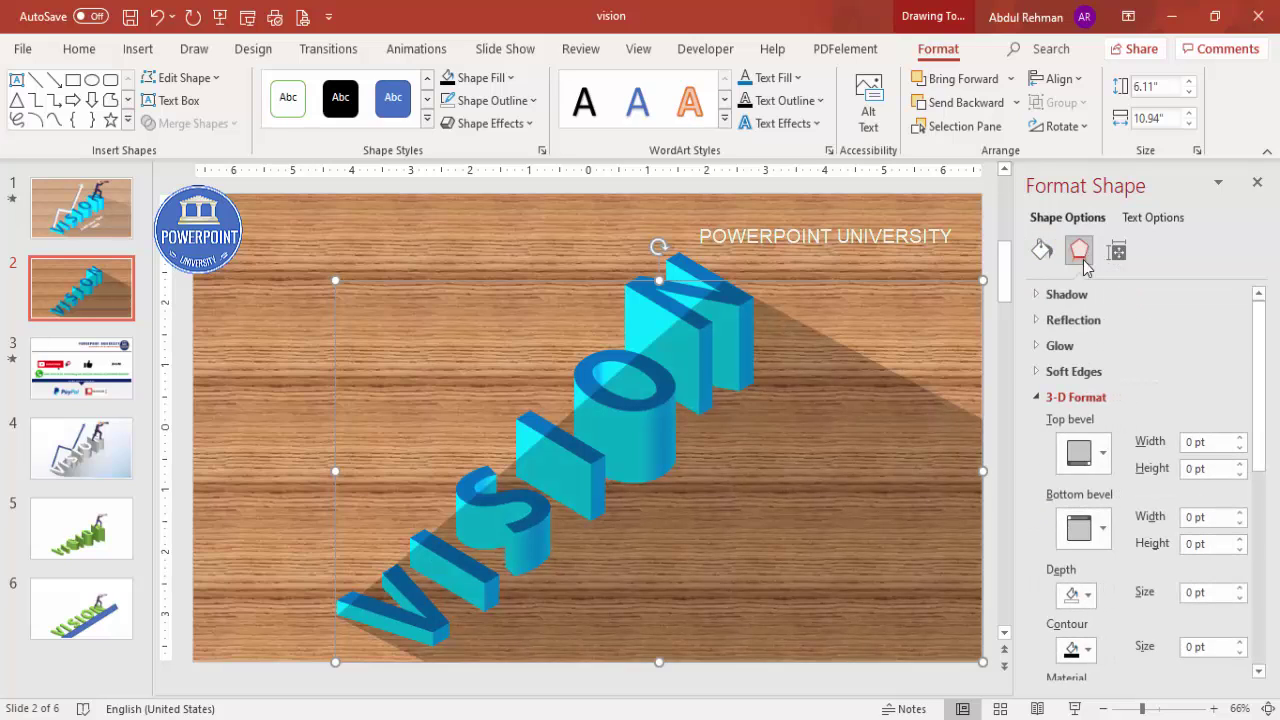
{"action": "left_click", "coordinate": [1090, 375]}
{"action": "left_click", "coordinate": [1240, 423]}
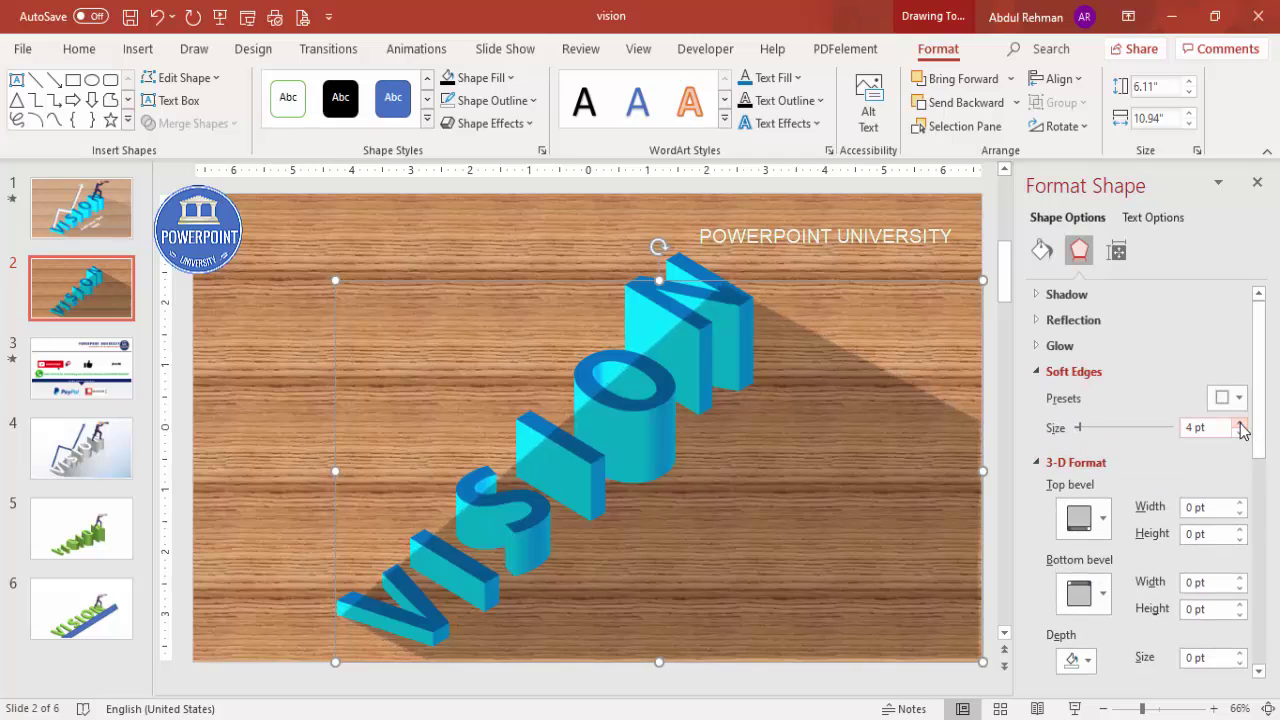
{"action": "left_click", "coordinate": [1240, 423]}
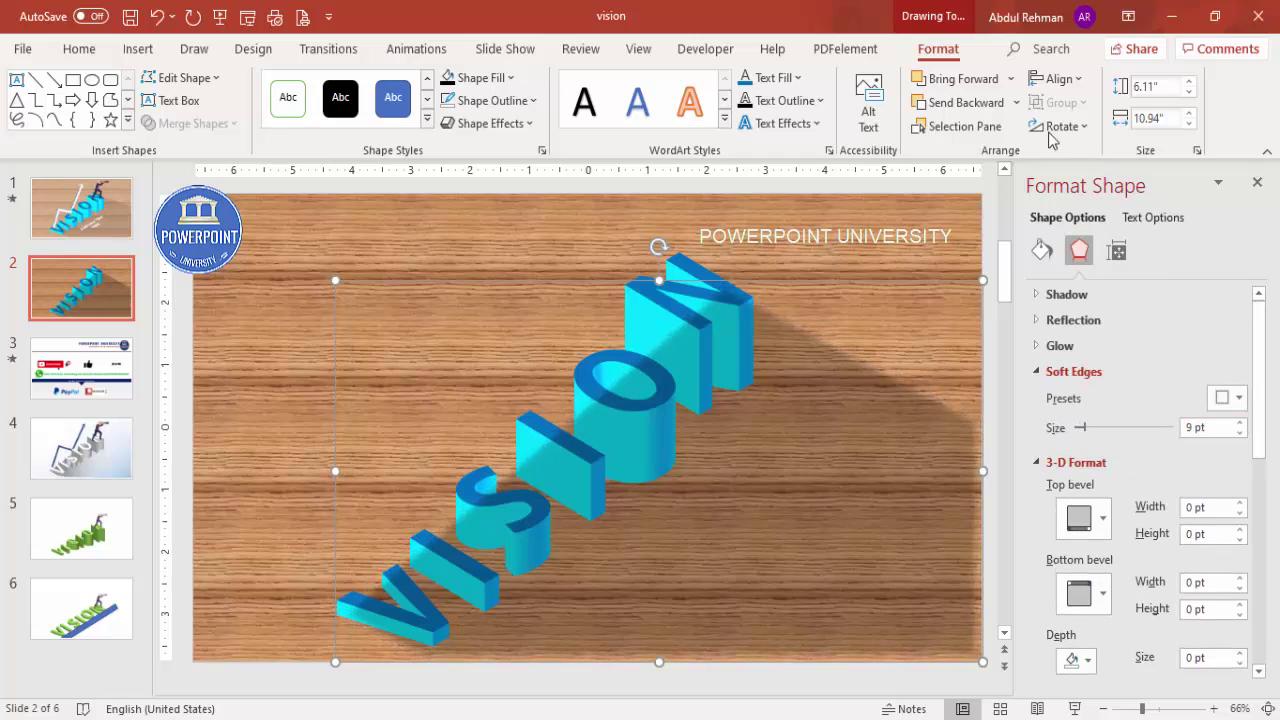
Step: Send the shadow shape behind the letters and set its transparency to 80%
{"action": "left_click", "coordinate": [1016, 102]}
{"action": "left_click", "coordinate": [960, 128]}
{"action": "left_click", "coordinate": [898, 244]}
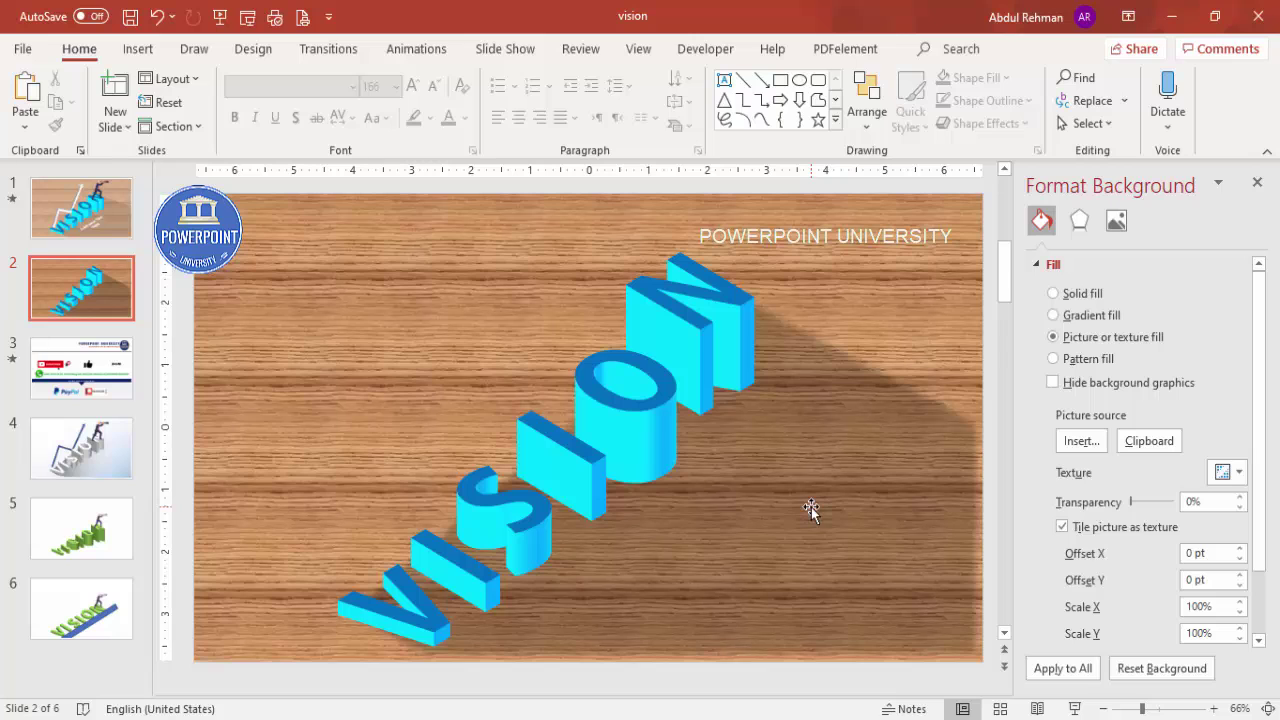
{"action": "left_click", "coordinate": [889, 468]}
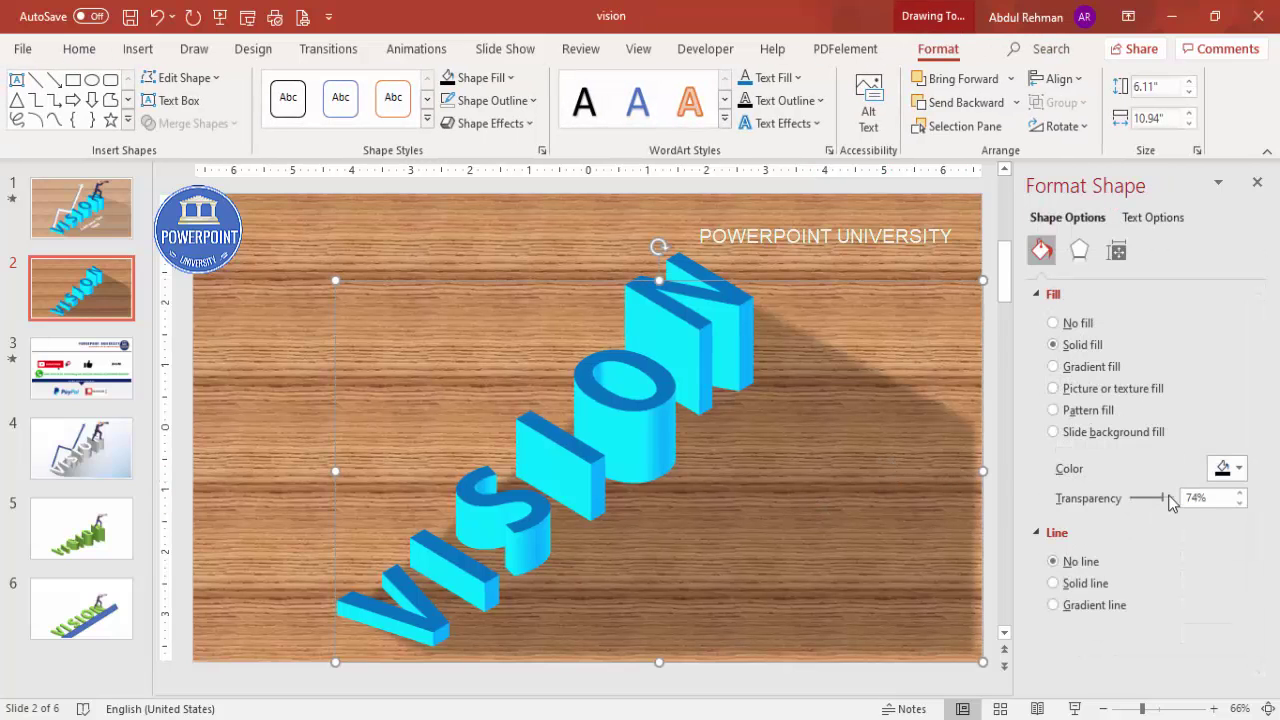
{"action": "mouse_move", "coordinate": [1163, 503]}
{"action": "left_mouse_down"}
{"action": "mouse_move", "coordinate": [1150, 503]}
{"action": "mouse_move", "coordinate": [1168, 500]}
{"action": "left_mouse_up"}
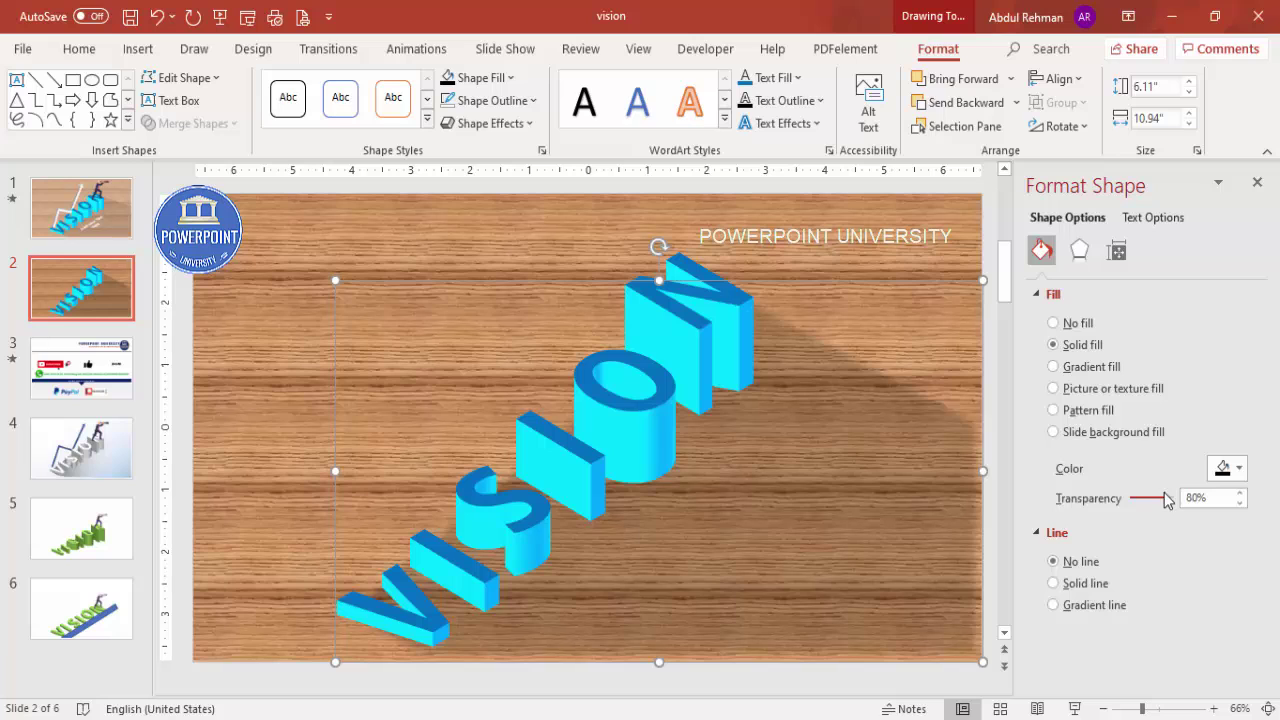
{"action": "left_click", "coordinate": [862, 238]}
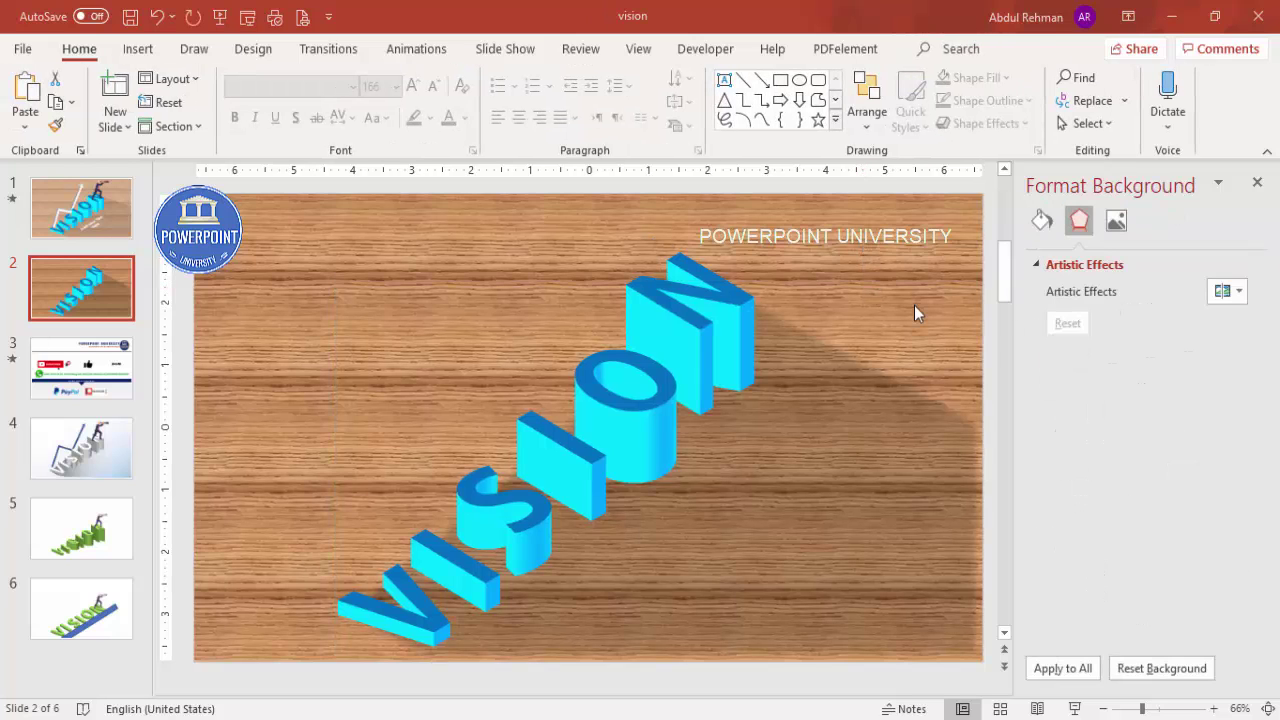
Step: Paste the telescope-man picture, then move and resize it to stand on top of the N
{"action": "key", "text": "ctrl+v"}
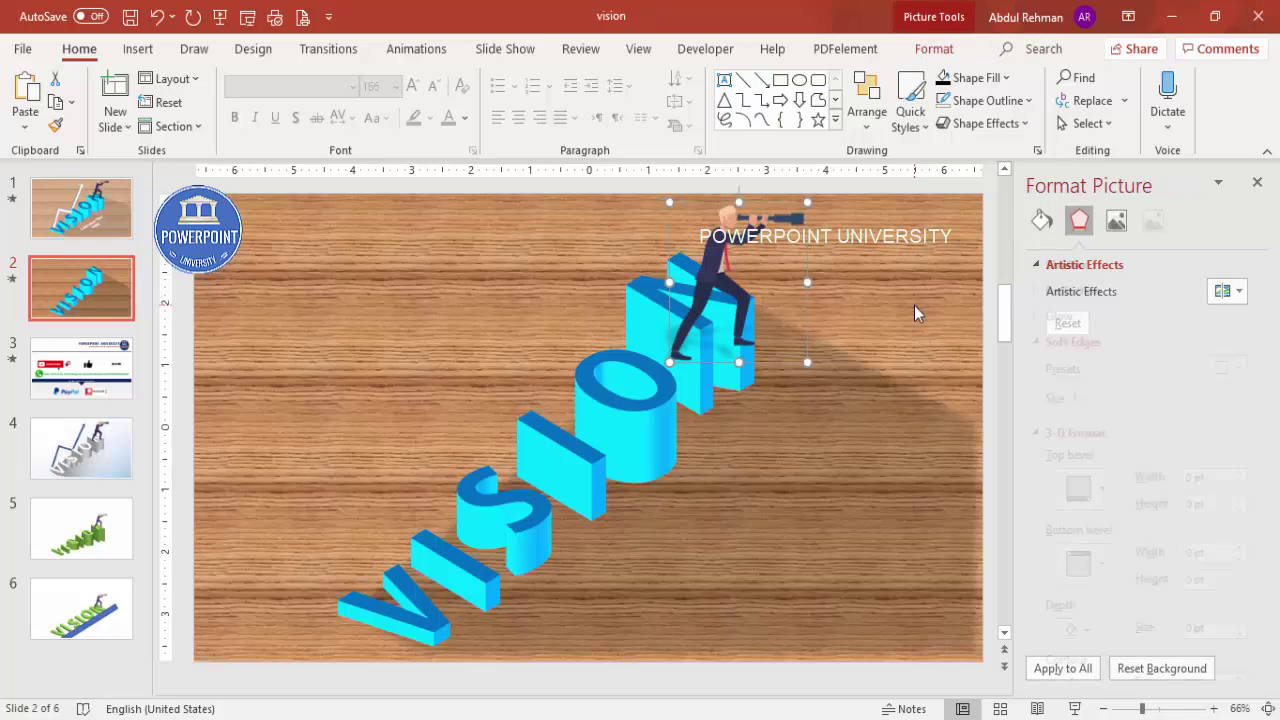
{"action": "left_click_drag", "start_coordinate": [721, 282], "coordinate": [714, 228]}
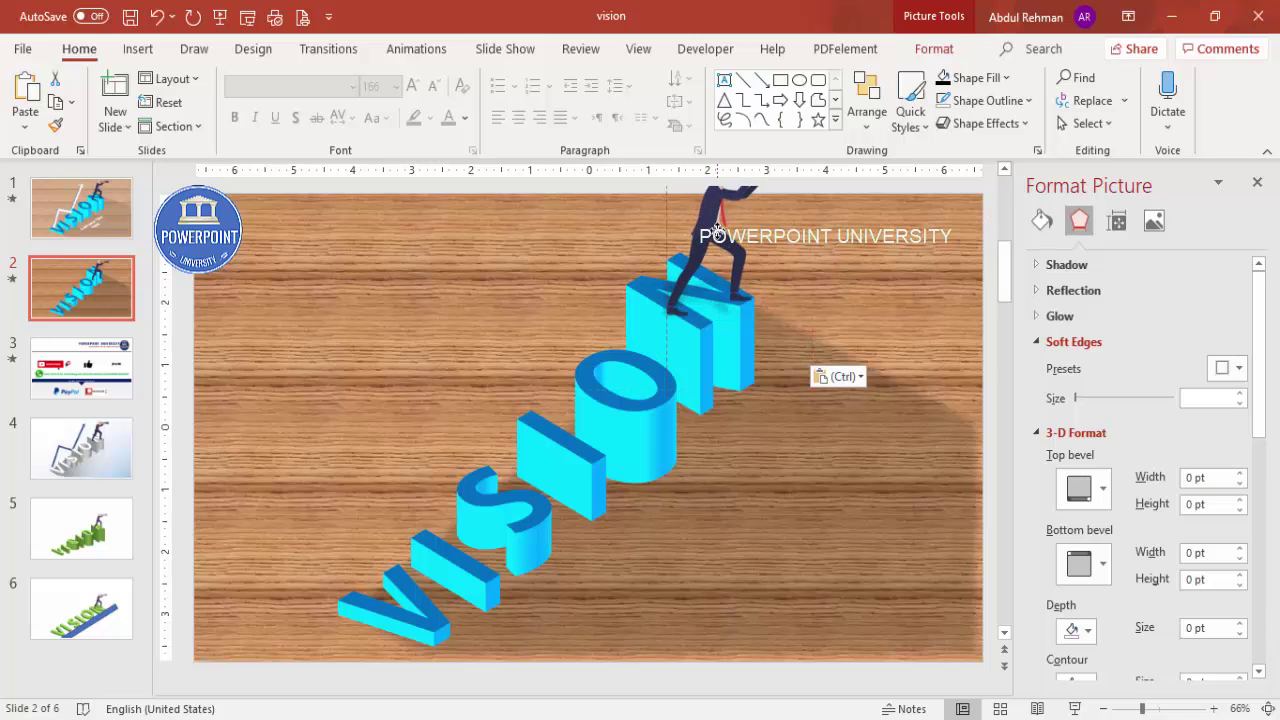
{"action": "scroll", "coordinate": [812, 281], "scroll_direction": "up", "scroll_amount": 1}
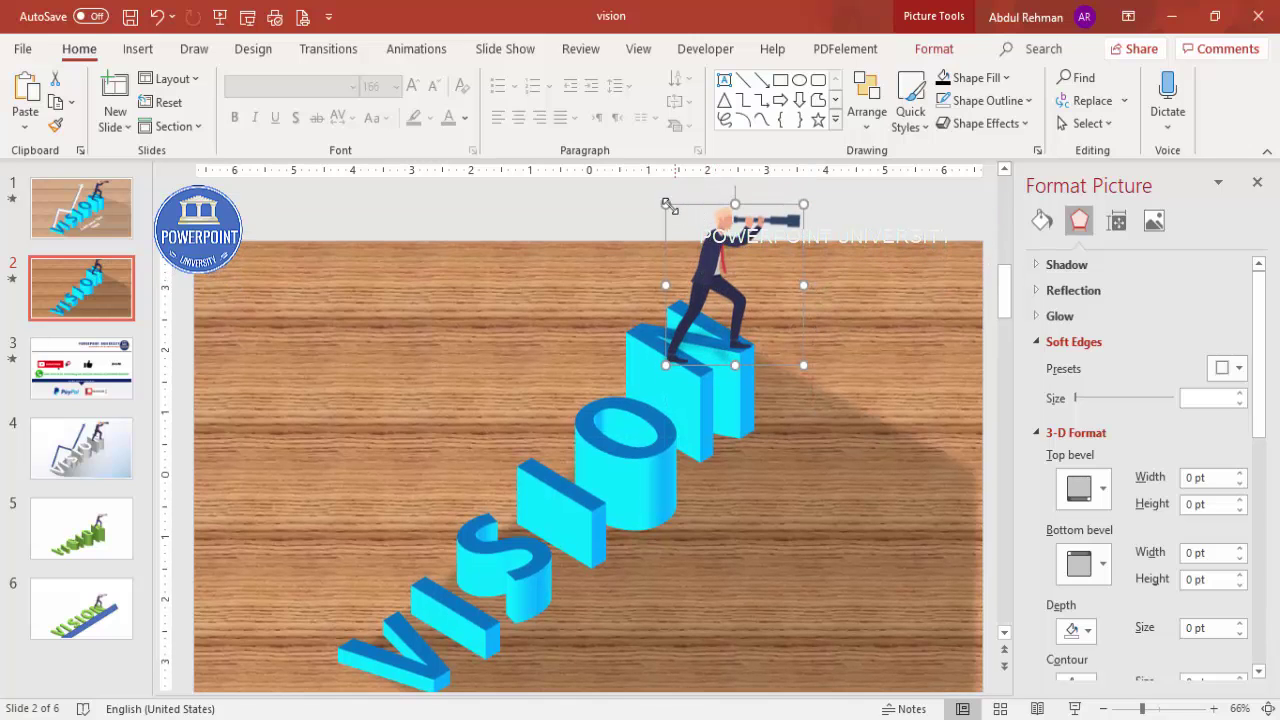
{"action": "left_click_drag", "start_coordinate": [665, 207], "coordinate": [706, 244]}
{"action": "scroll", "coordinate": [720, 262], "scroll_direction": "down", "scroll_amount": 1}
{"action": "scroll", "coordinate": [732, 274], "scroll_direction": "down", "scroll_amount": 1}
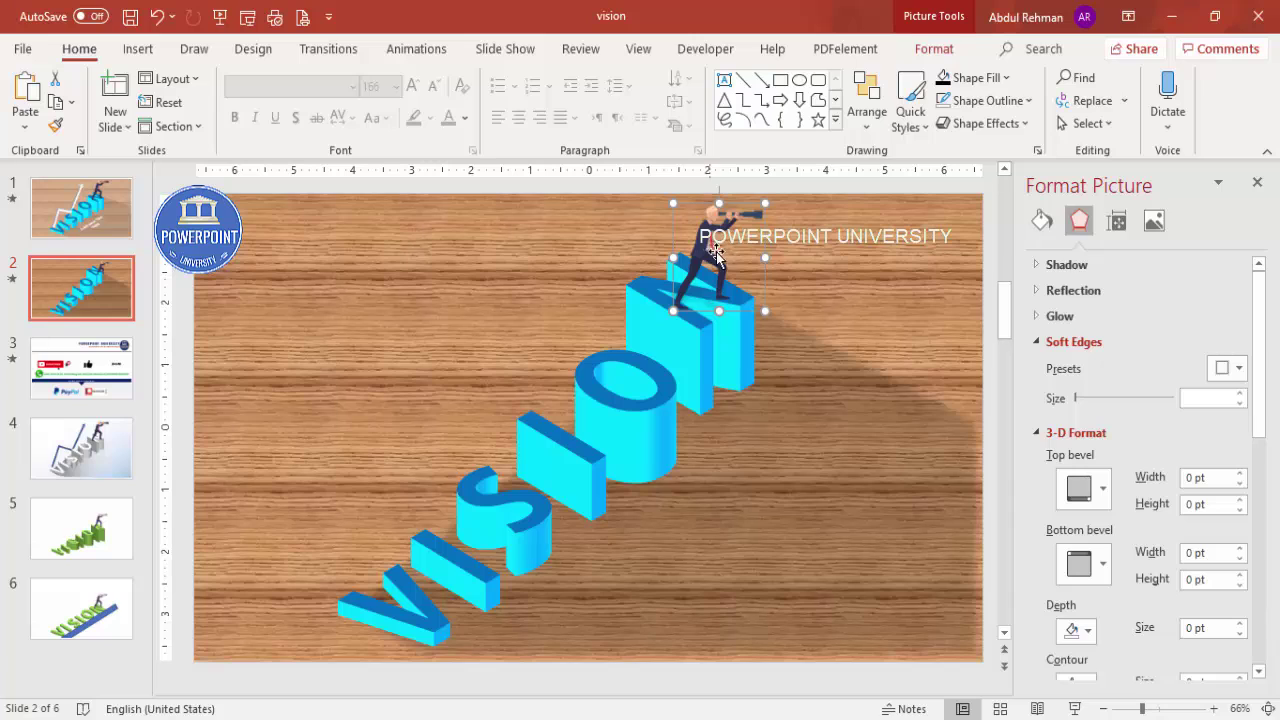
{"action": "left_click", "coordinate": [856, 266]}
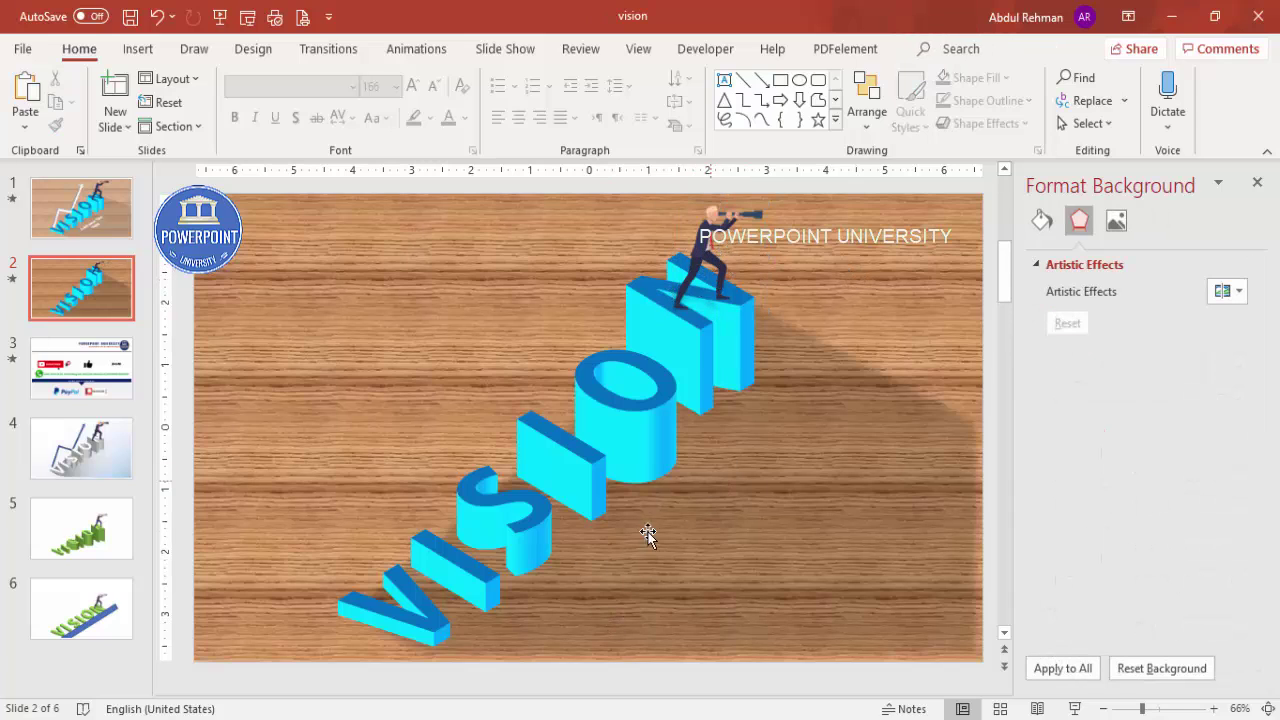
Step: Draw a new text box in the upper-left of the slide
{"action": "left_click", "coordinate": [138, 48]}
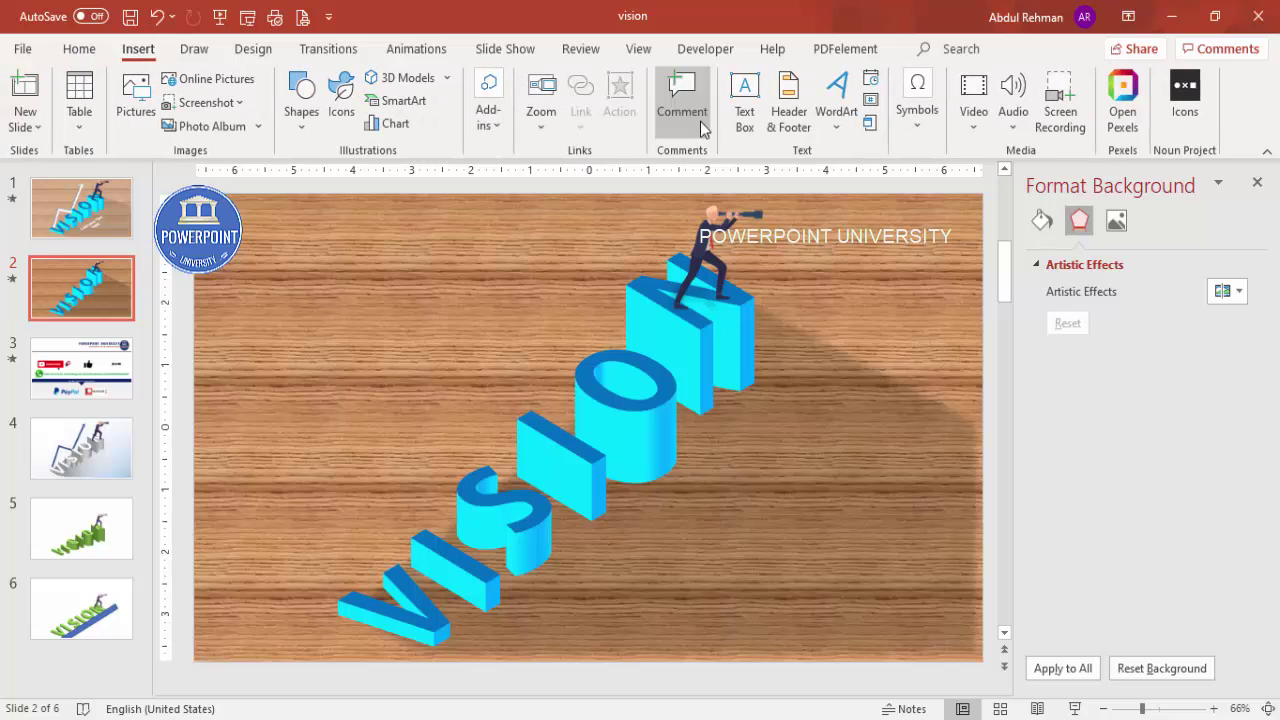
{"action": "left_click", "coordinate": [745, 111]}
{"action": "left_click_drag", "start_coordinate": [560, 323], "coordinate": [561, 290]}
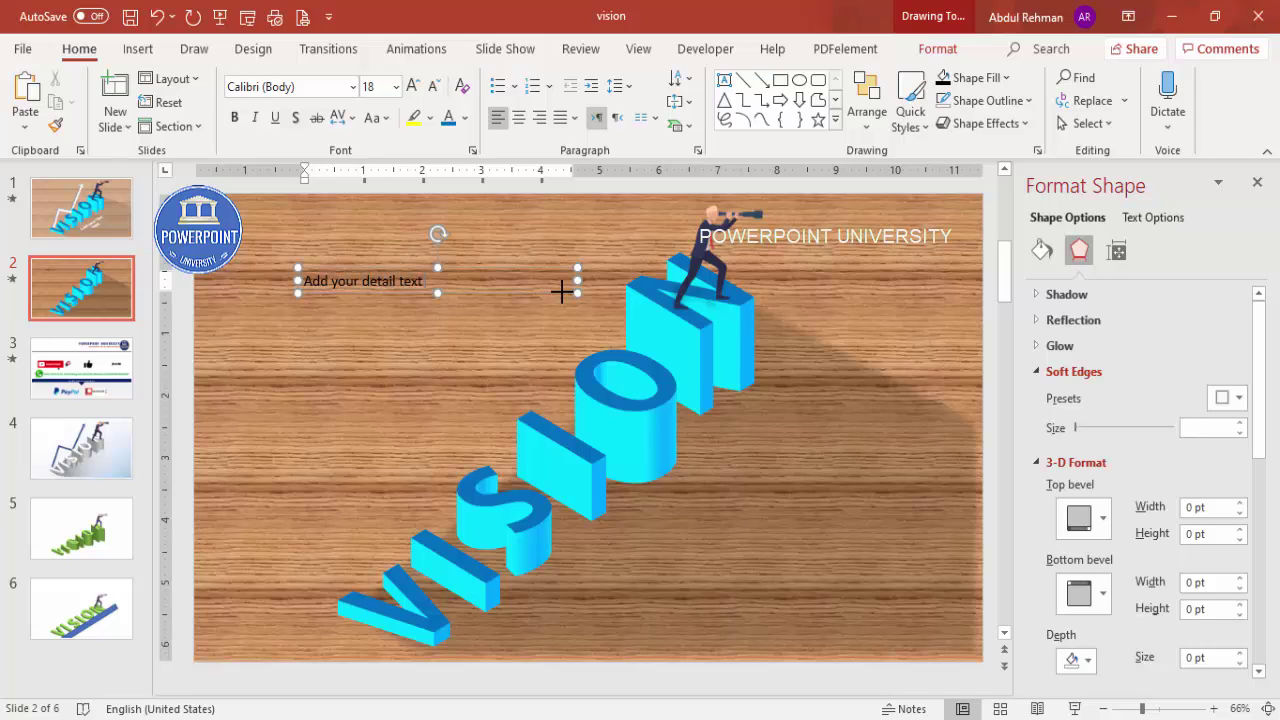
{"action": "left_click", "coordinate": [517, 280]}
Step: Format the caption as centred, white, 36 pt Century Gothic text
{"action": "left_click", "coordinate": [313, 88]}
{"action": "type", "text": "Century Gothic"}
{"action": "key", "text": "Return"}
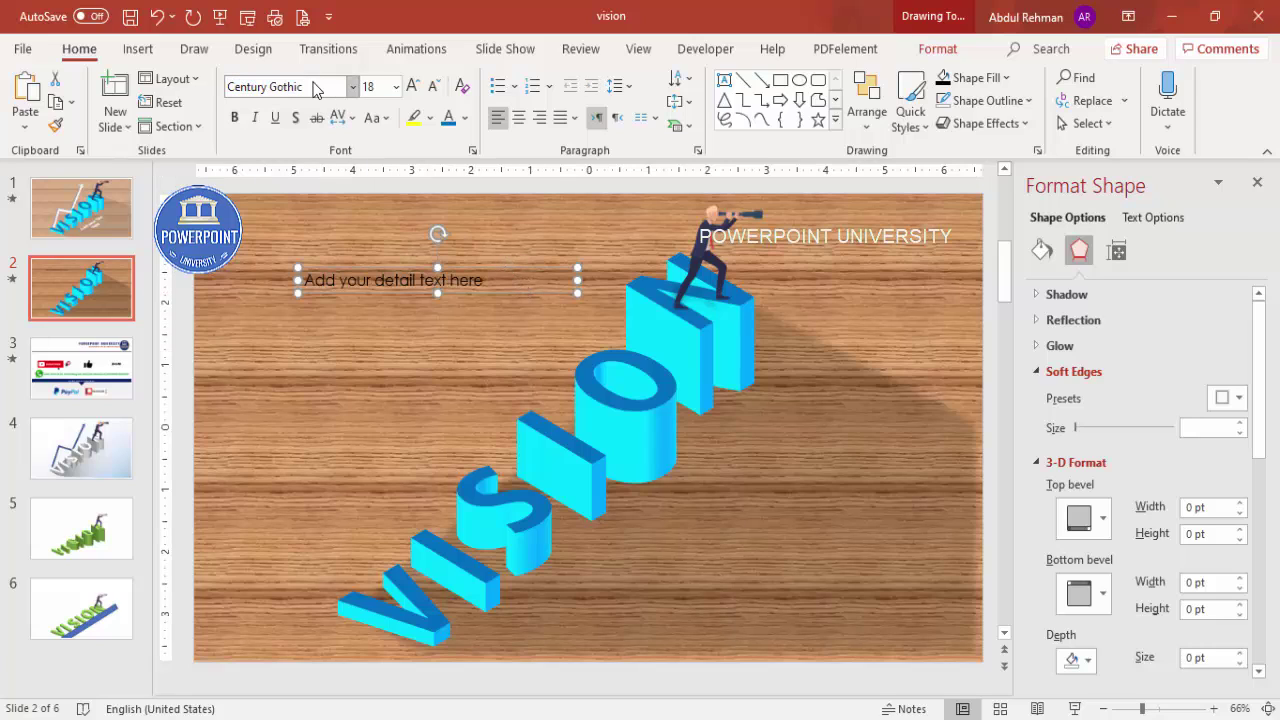
{"action": "left_click", "coordinate": [510, 120]}
{"action": "left_click", "coordinate": [465, 118]}
{"action": "left_click", "coordinate": [449, 170]}
{"action": "left_click", "coordinate": [412, 86]}
{"action": "left_click", "coordinate": [412, 86]}
{"action": "left_click", "coordinate": [412, 86]}
{"action": "left_click", "coordinate": [412, 86]}
{"action": "left_click", "coordinate": [412, 86]}
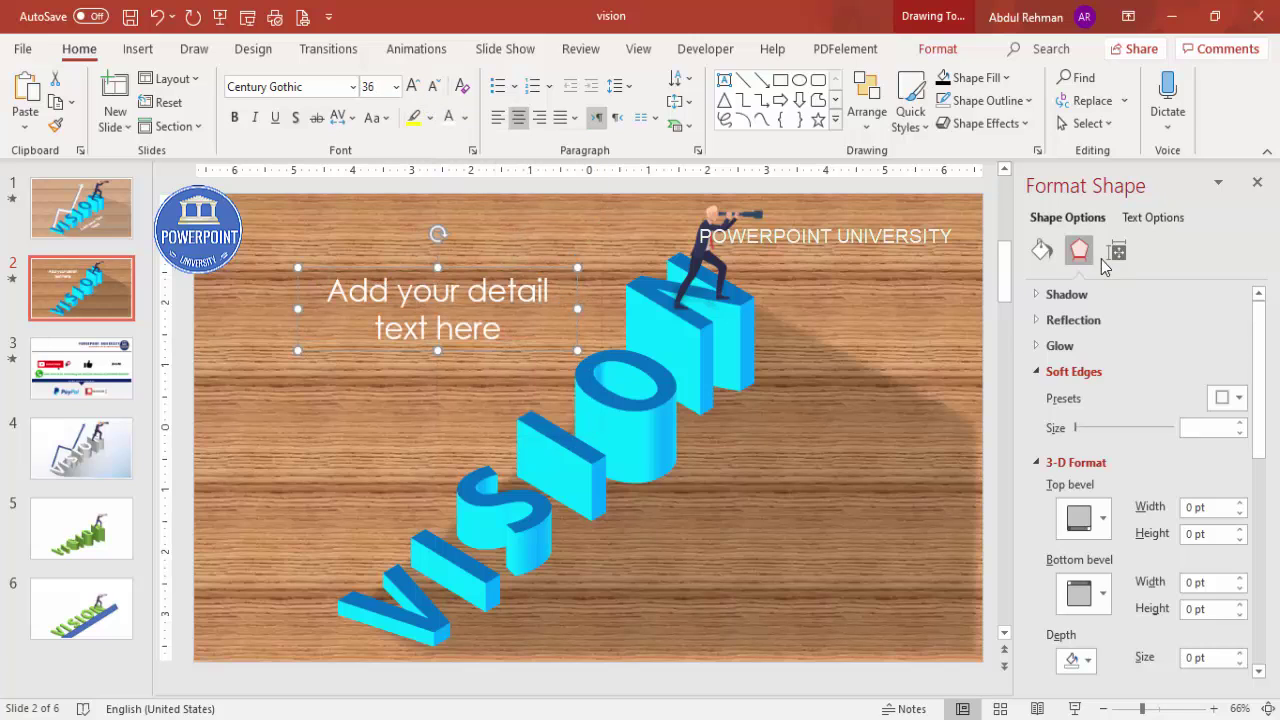
Step: Tilt the caption with the Isometric: Top Up 3-D rotation and move it beside the VISION letters
{"action": "left_click", "coordinate": [1152, 220]}
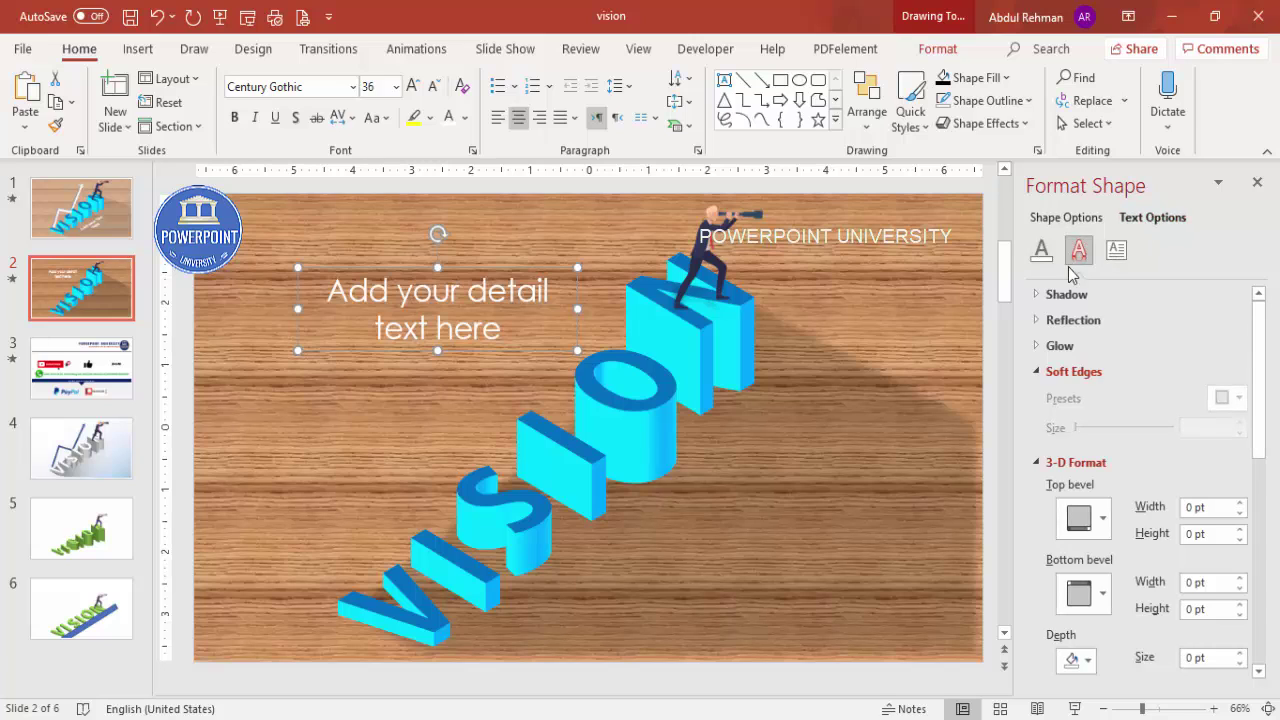
{"action": "left_click_drag", "start_coordinate": [1266, 392], "coordinate": [1278, 612]}
{"action": "left_click", "coordinate": [1220, 450]}
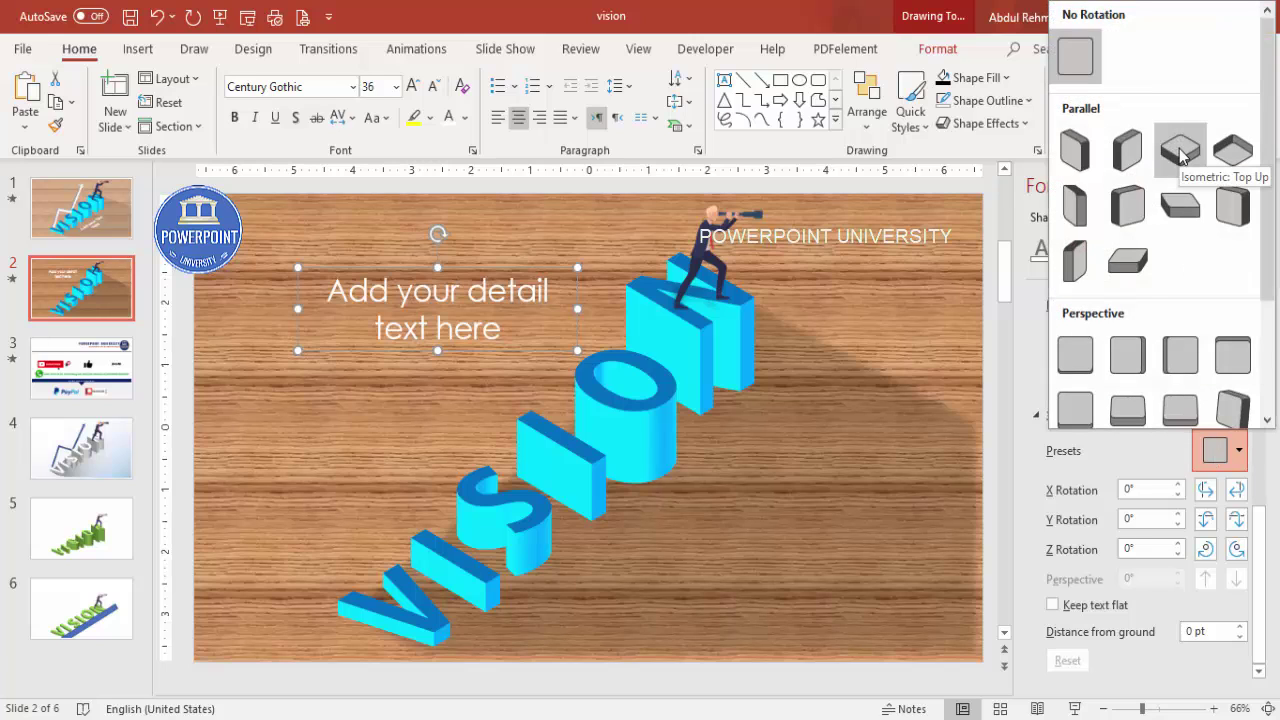
{"action": "left_click", "coordinate": [1180, 150]}
{"action": "left_click_drag", "start_coordinate": [532, 276], "coordinate": [777, 492]}
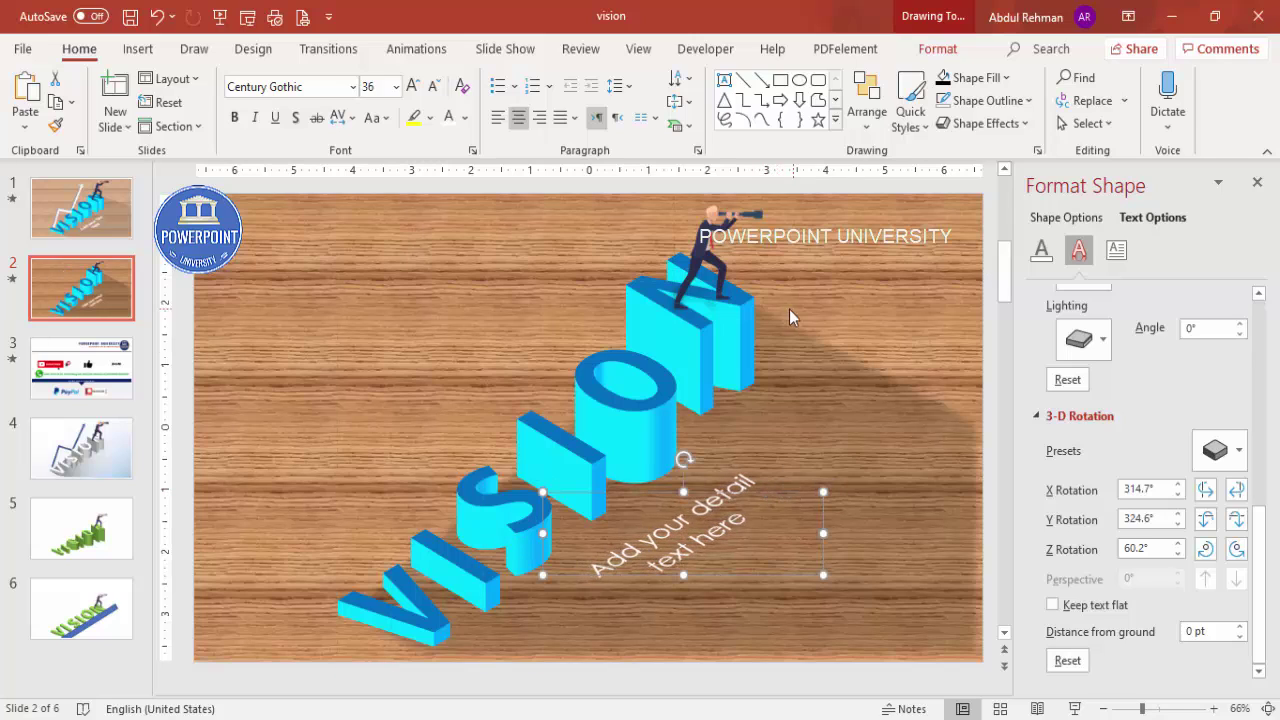
{"action": "left_click", "coordinate": [817, 279]}
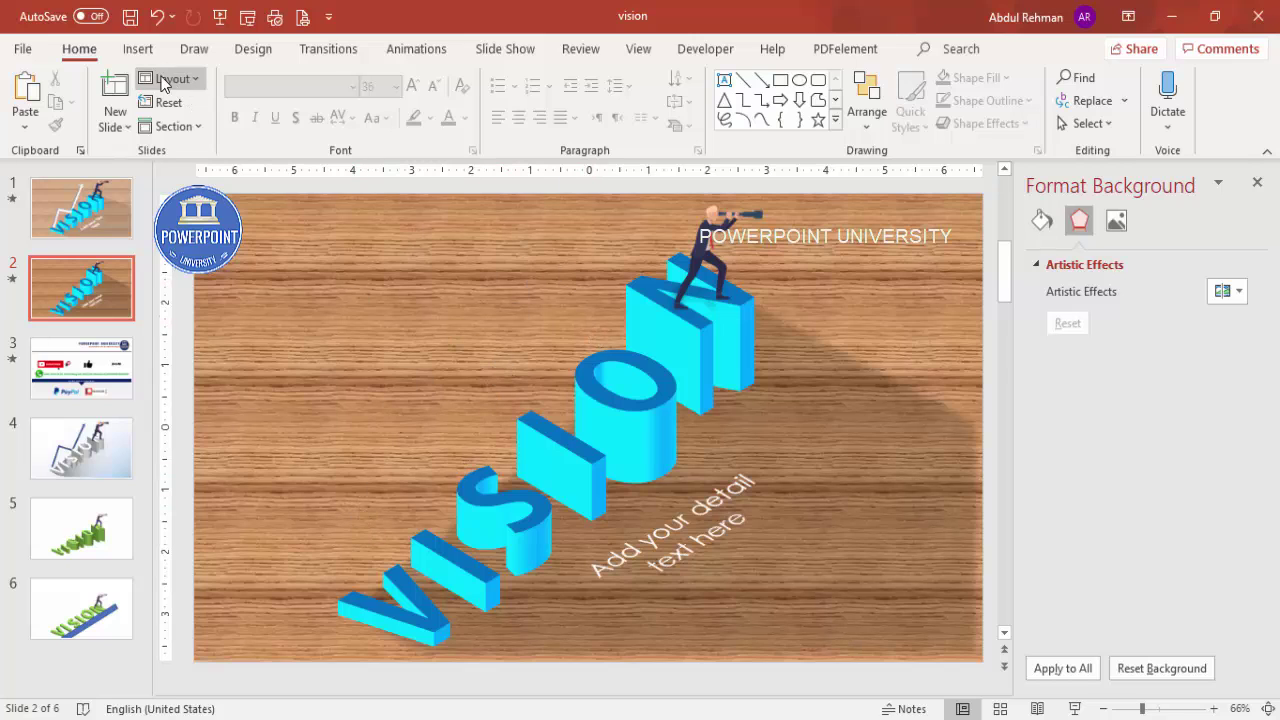
Step: Draw a freeform zigzag line rising from near the V toward the top of the slide
{"action": "left_click", "coordinate": [138, 49]}
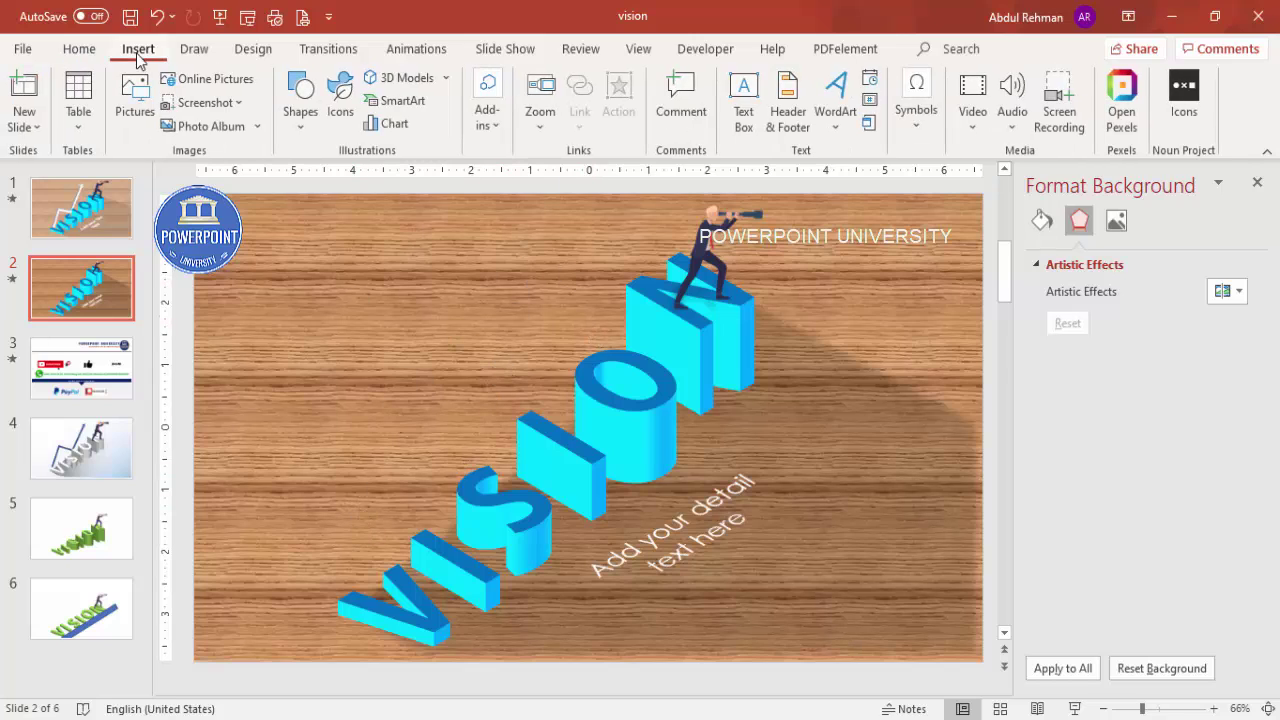
{"action": "left_click", "coordinate": [304, 131]}
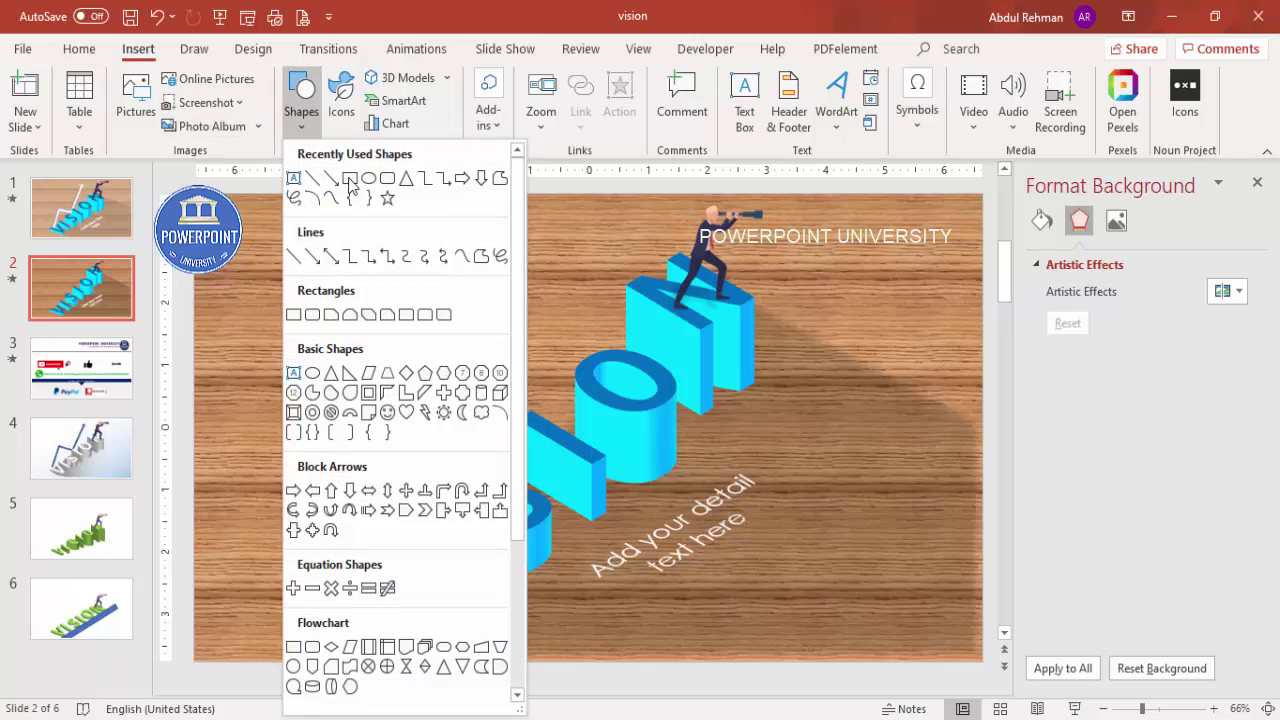
{"action": "left_click", "coordinate": [479, 259]}
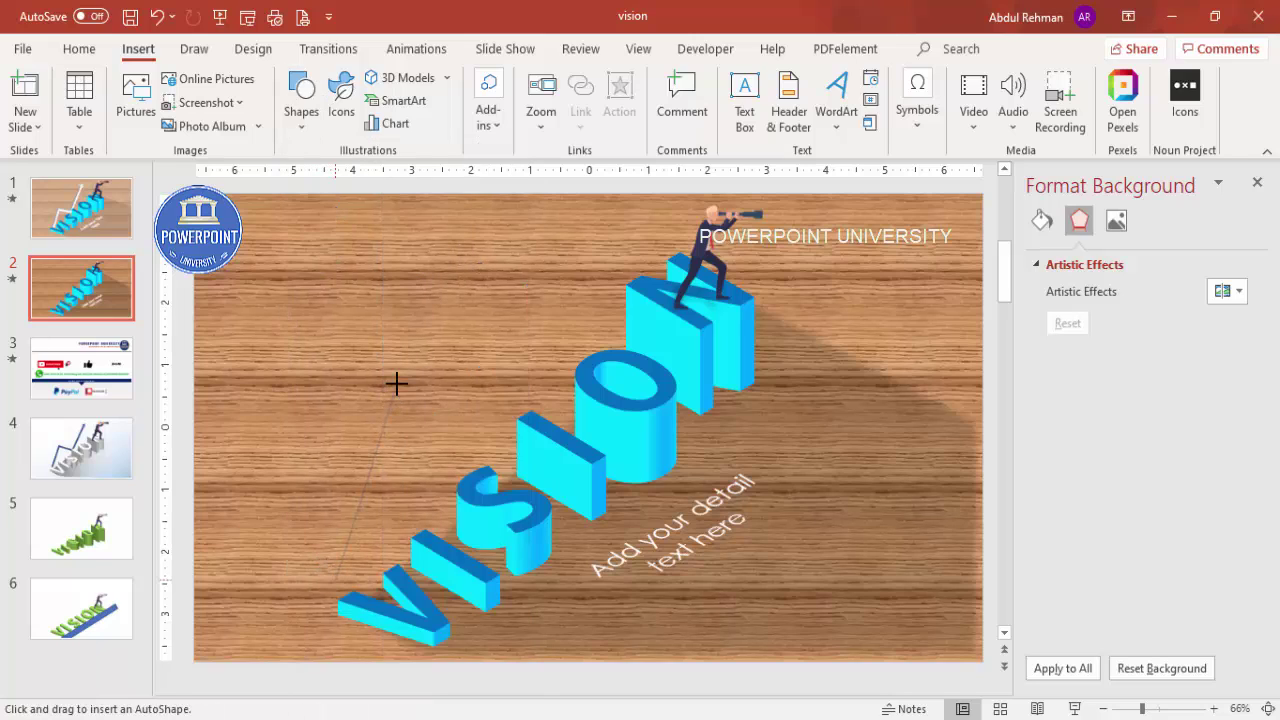
{"action": "left_click", "coordinate": [510, 410]}
{"action": "double_click", "coordinate": [560, 205]}
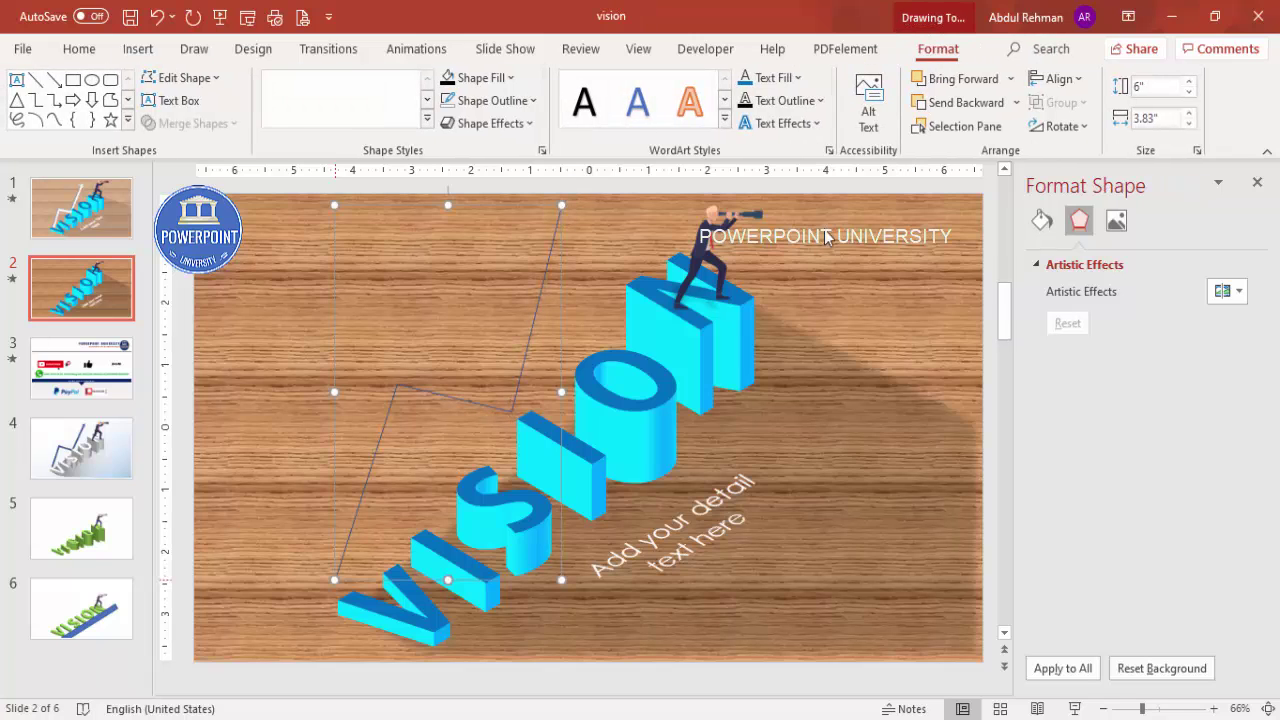
Step: Give the zigzag line a white 6 pt outline
{"action": "left_click", "coordinate": [495, 100]}
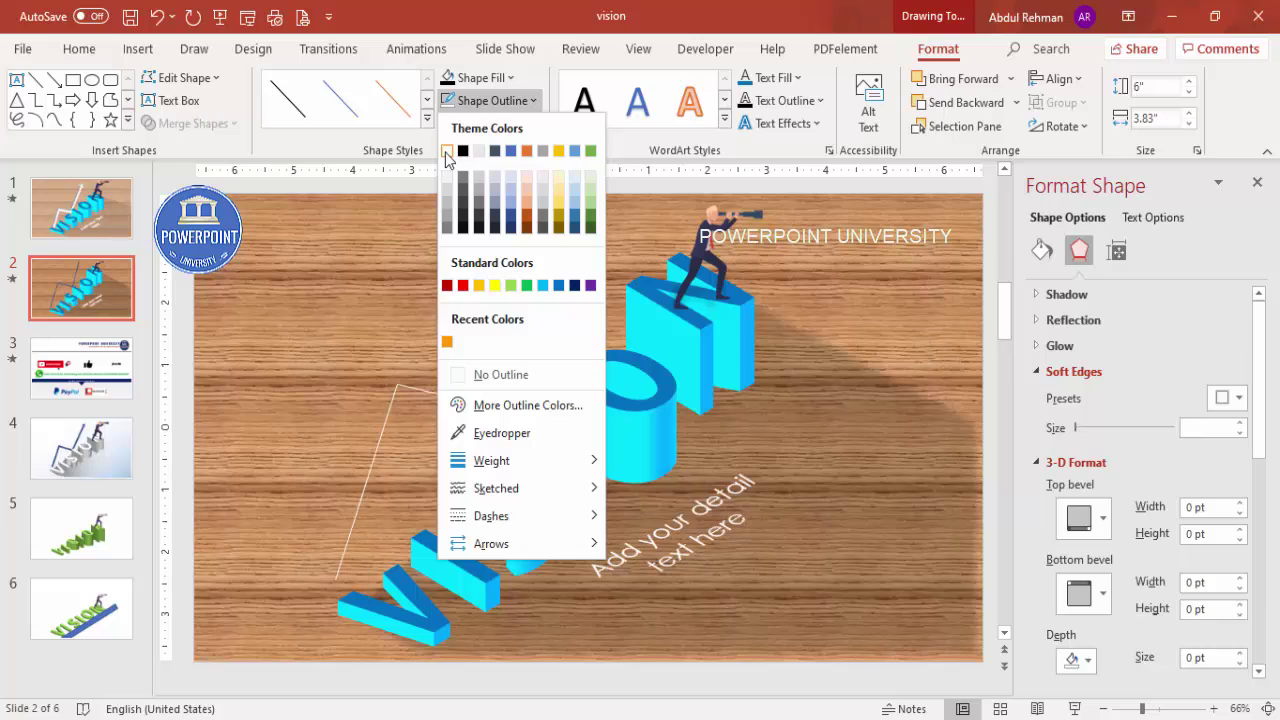
{"action": "left_click", "coordinate": [447, 151]}
{"action": "left_click", "coordinate": [533, 100]}
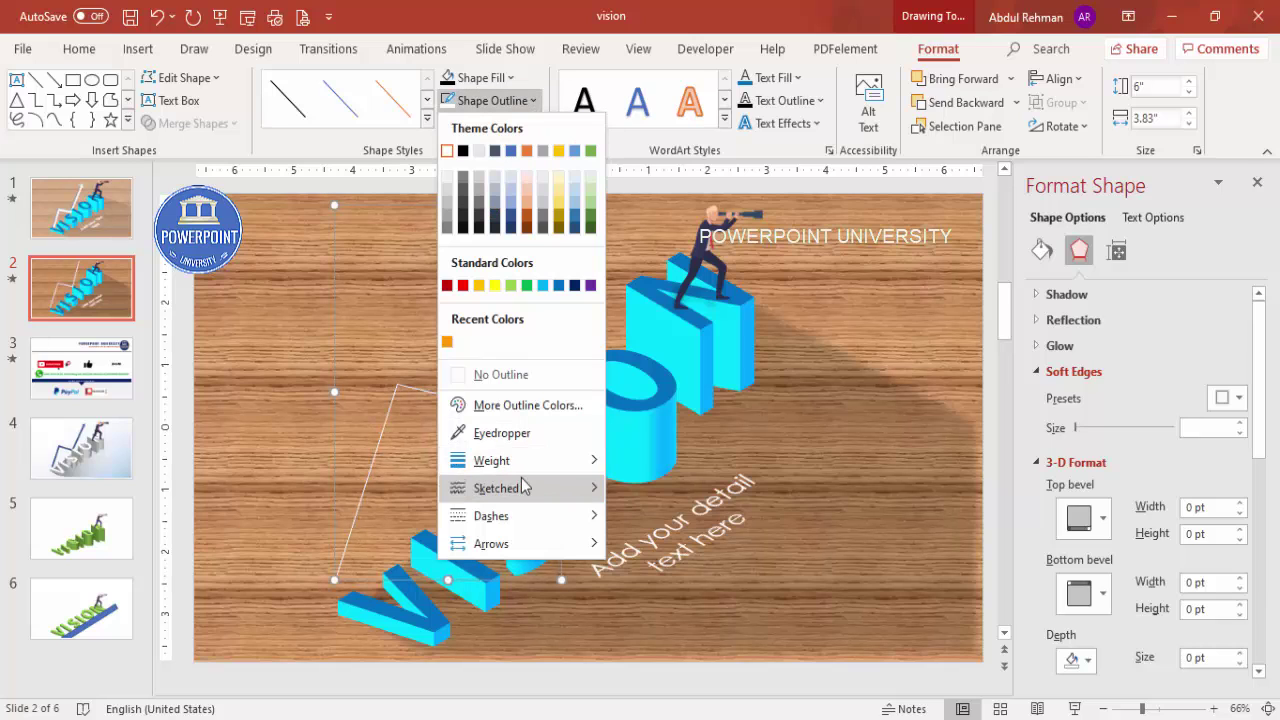
{"action": "mouse_move", "coordinate": [530, 461]}
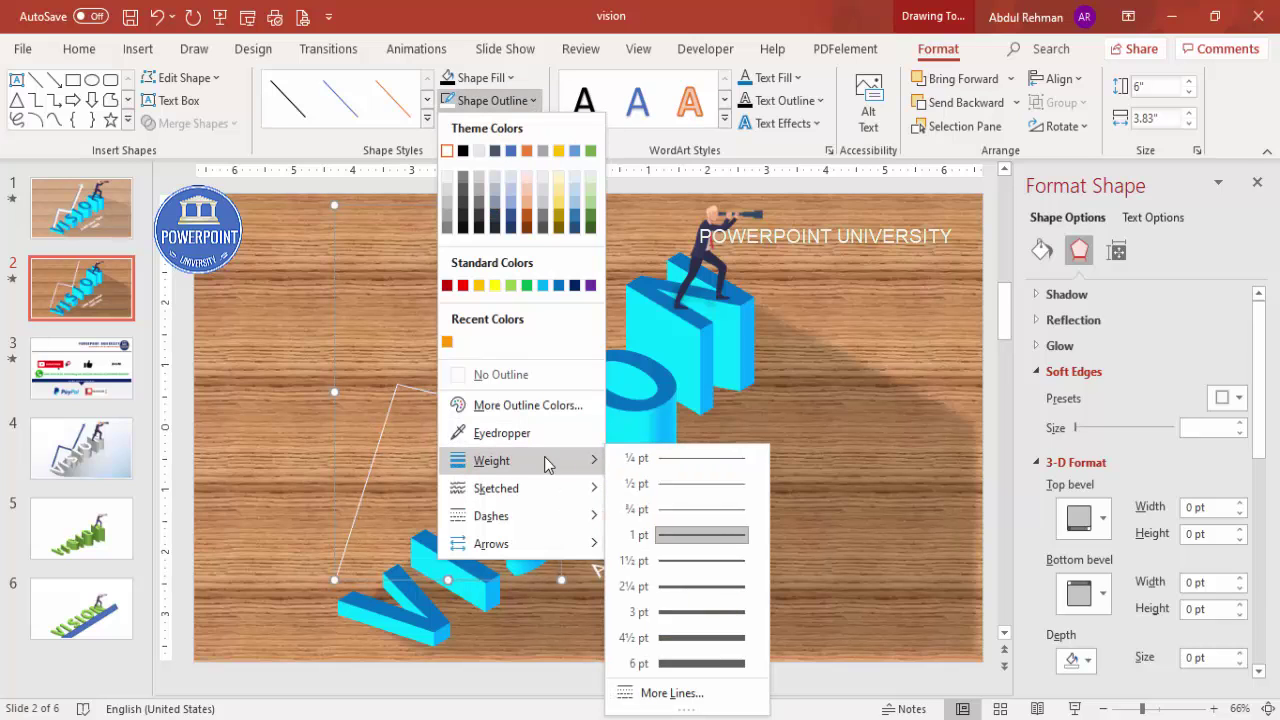
{"action": "left_click", "coordinate": [700, 664]}
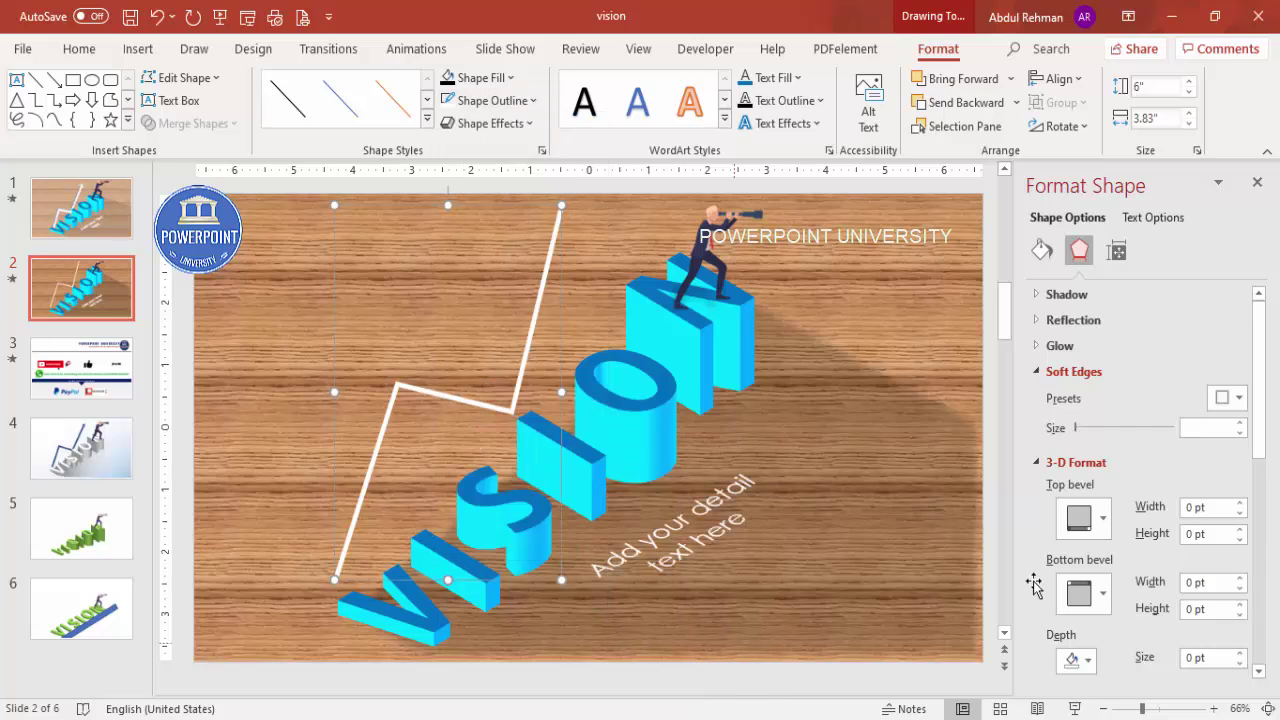
{"action": "left_click", "coordinate": [1041, 250]}
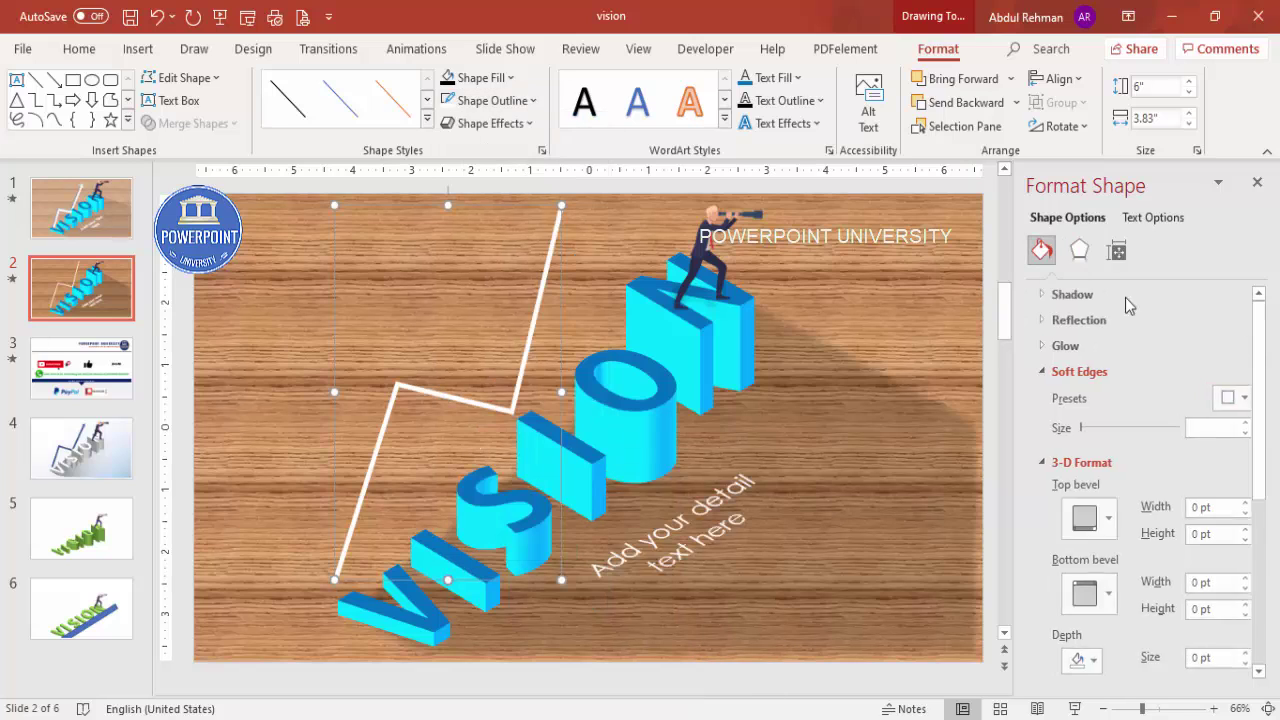
Step: Widen the line to 11.25 pt and pick the largest start arrow size
{"action": "left_click_drag", "start_coordinate": [1268, 436], "coordinate": [1260, 560]}
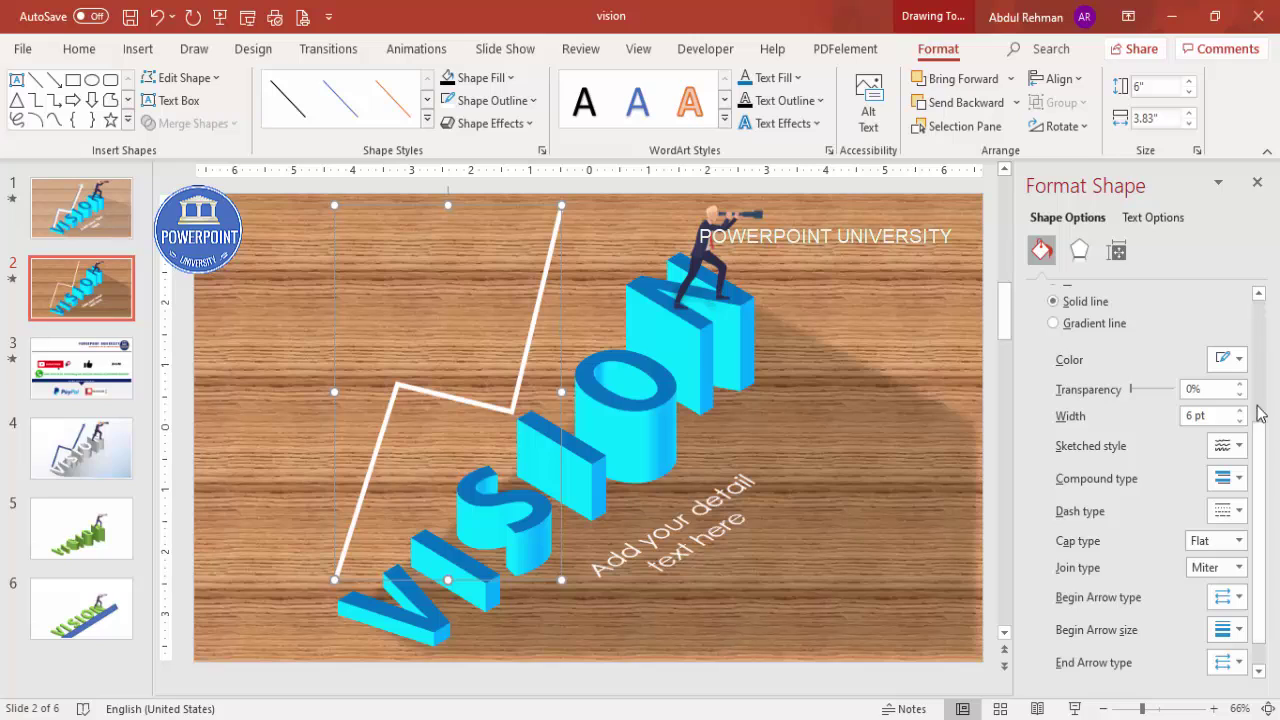
{"action": "left_click_drag", "start_coordinate": [1241, 412], "coordinate": [1241, 414]}
{"action": "left_click_drag", "start_coordinate": [1262, 612], "coordinate": [1262, 626]}
{"action": "left_click", "coordinate": [1232, 595]}
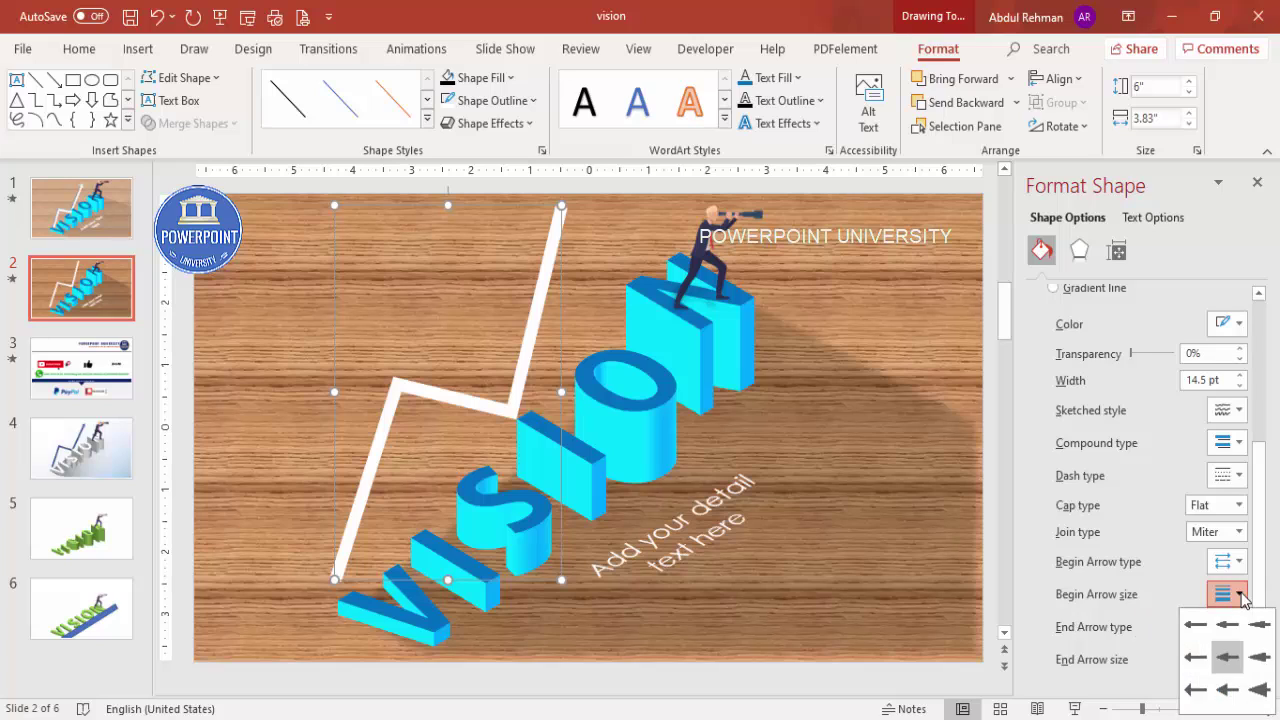
{"action": "left_click", "coordinate": [1258, 692]}
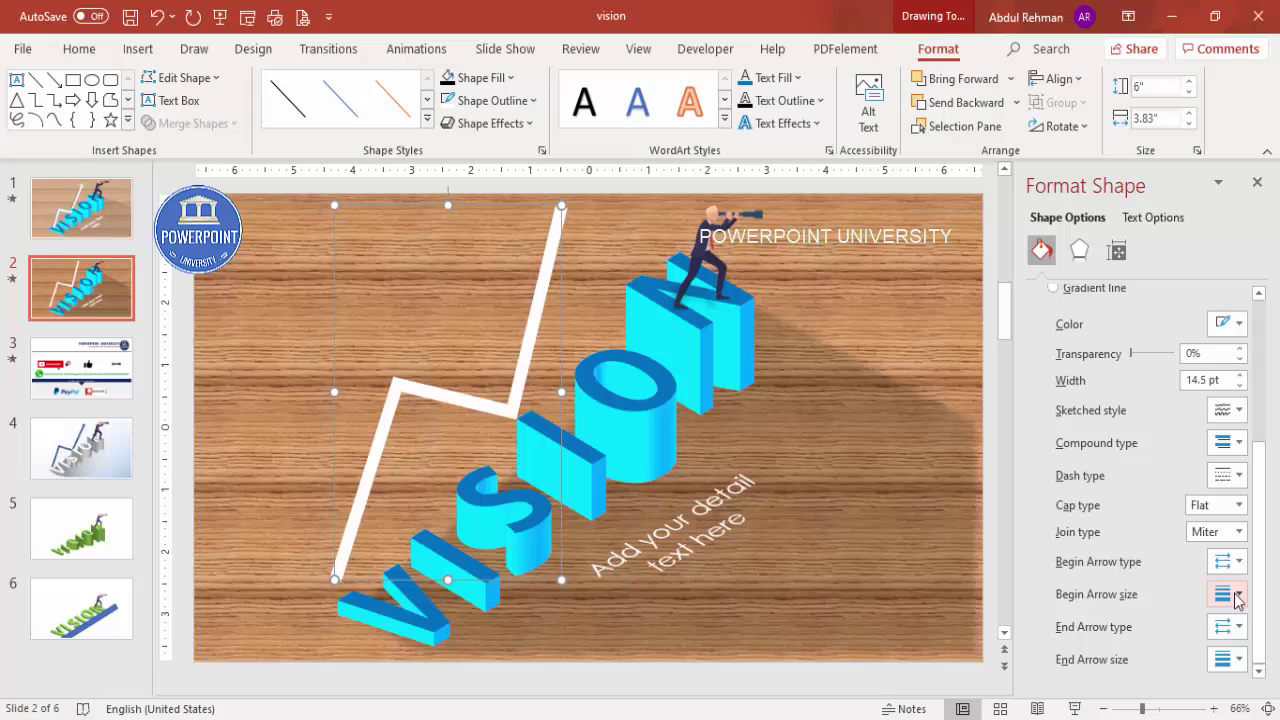
{"action": "left_click", "coordinate": [923, 383]}
Step: Add an arrowhead to the zigzag line's upper end
{"action": "left_click", "coordinate": [531, 320]}
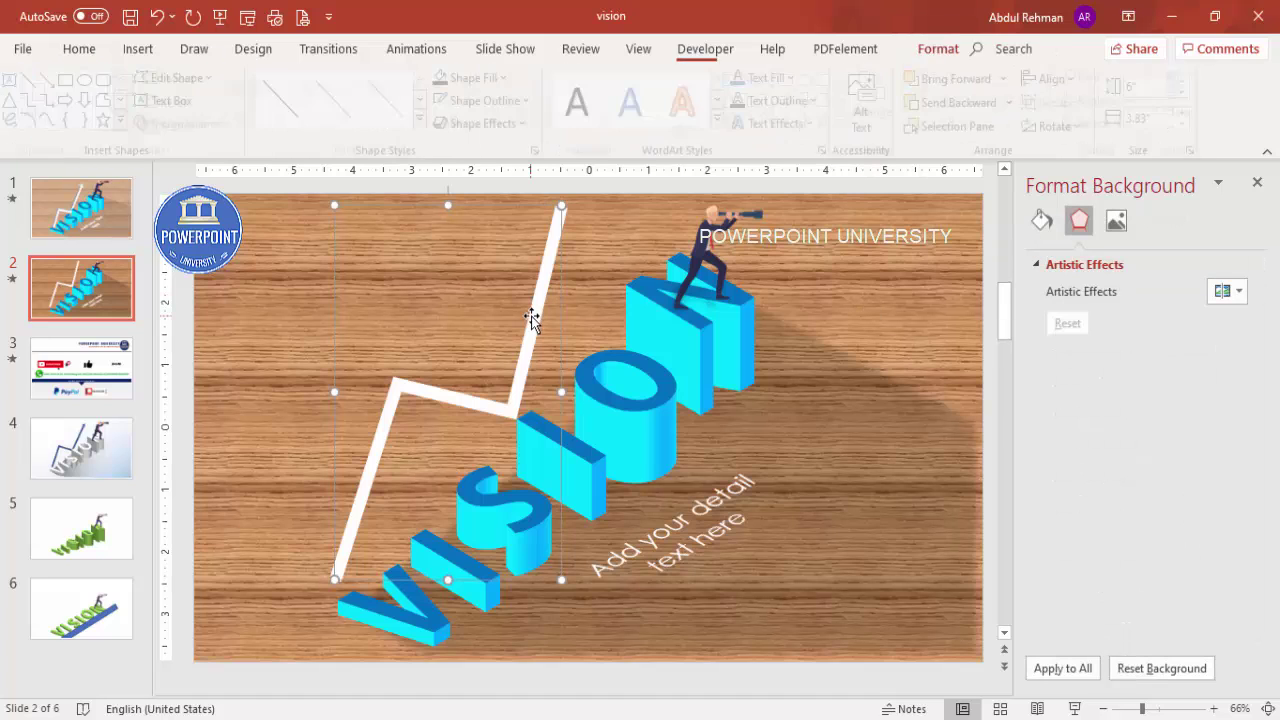
{"action": "scroll", "coordinate": [1260, 498], "scroll_direction": "down", "scroll_amount": 10}
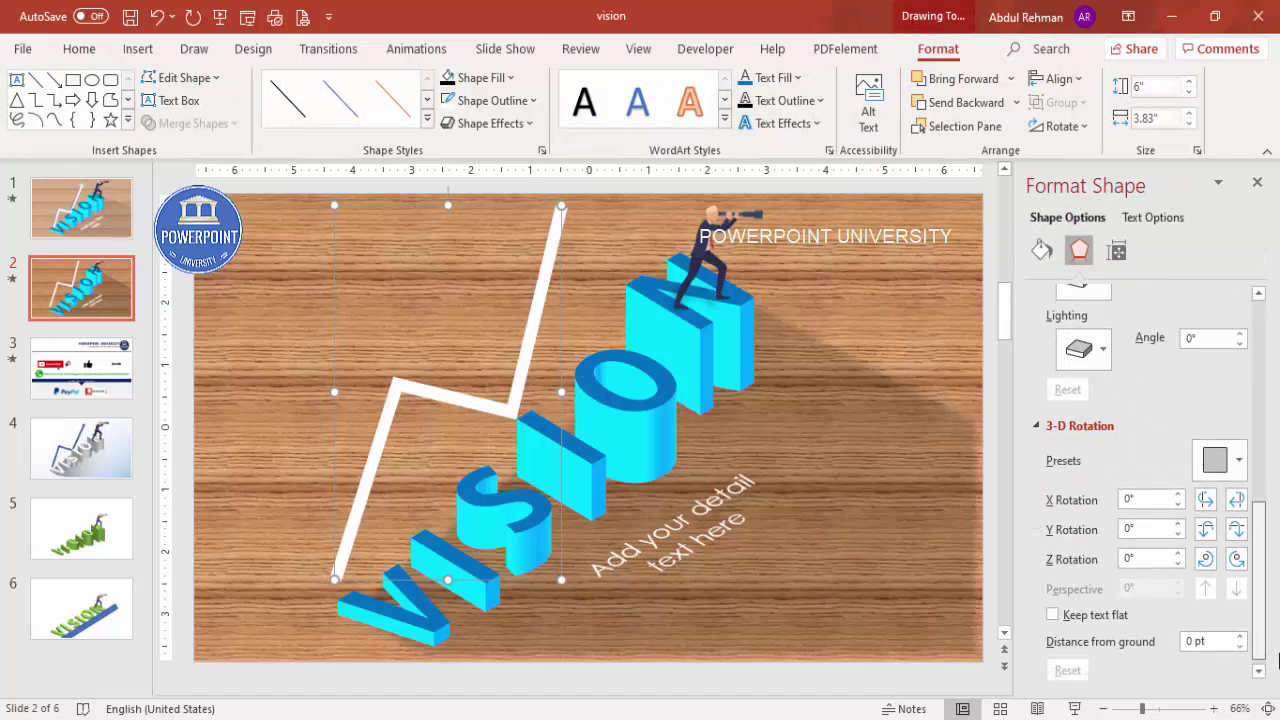
{"action": "left_click", "coordinate": [1042, 250]}
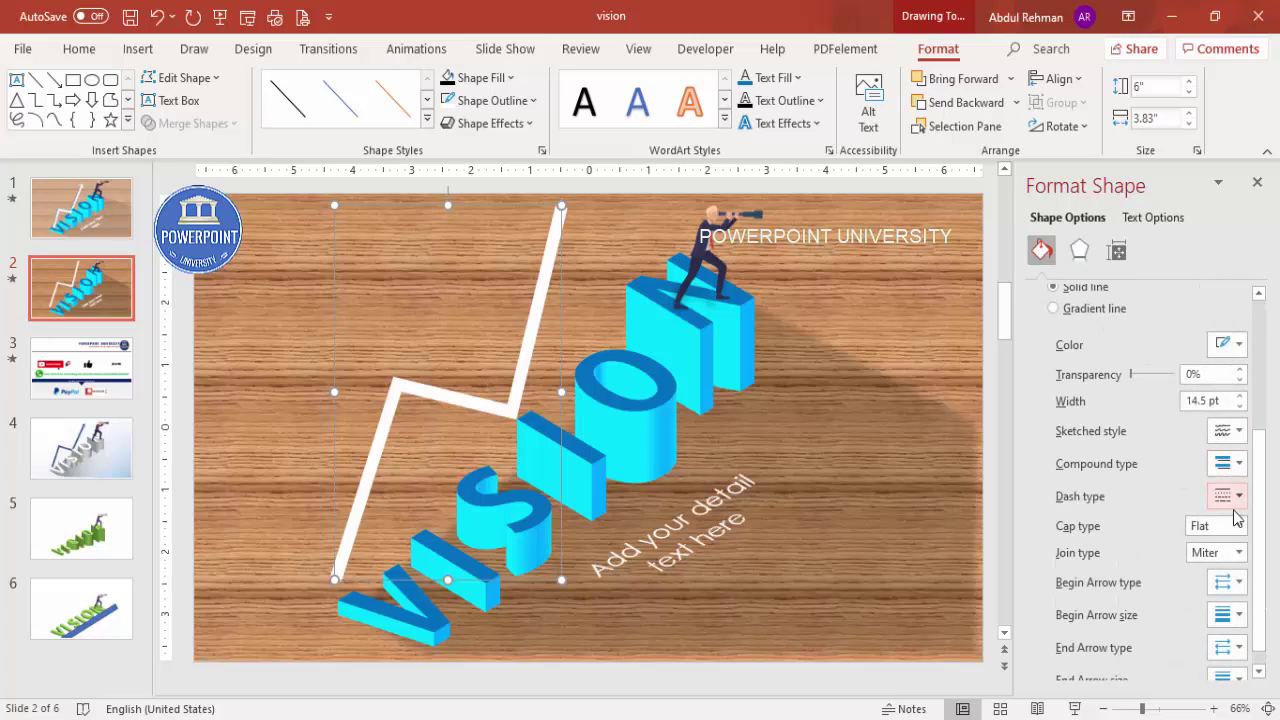
{"action": "left_click", "coordinate": [1239, 648]}
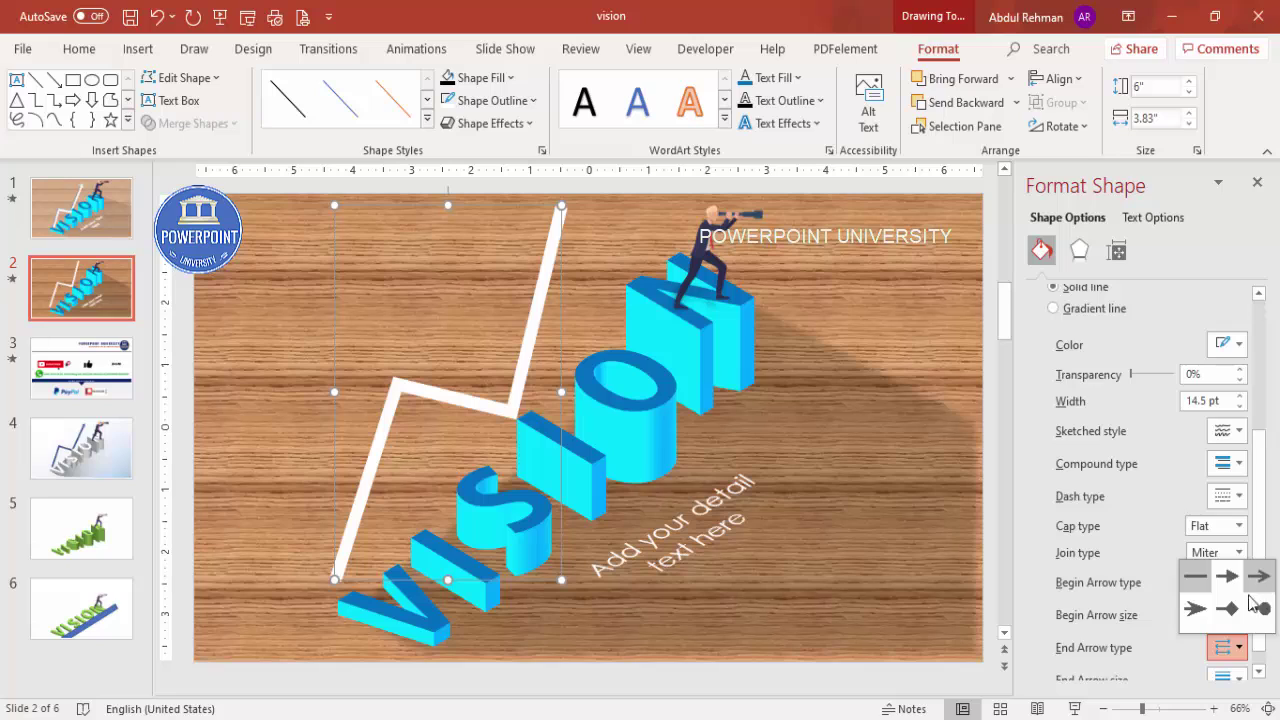
{"action": "left_click", "coordinate": [1194, 609]}
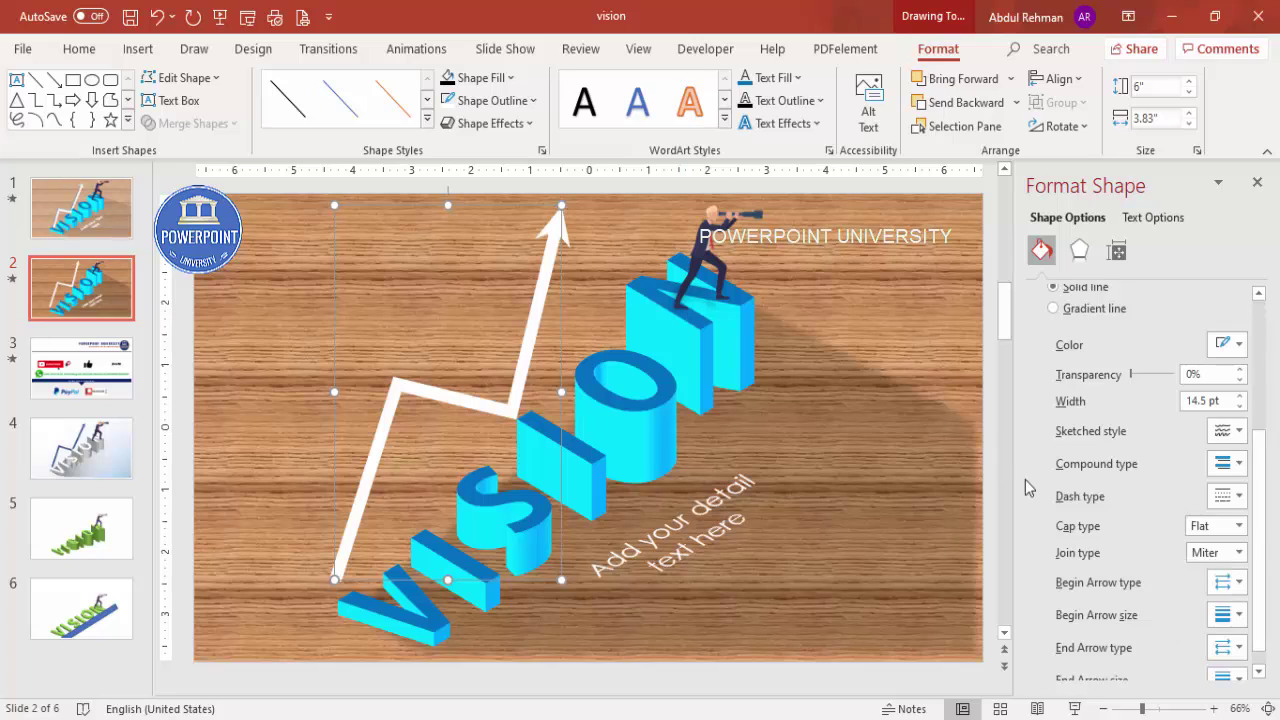
{"action": "left_click", "coordinate": [1224, 617]}
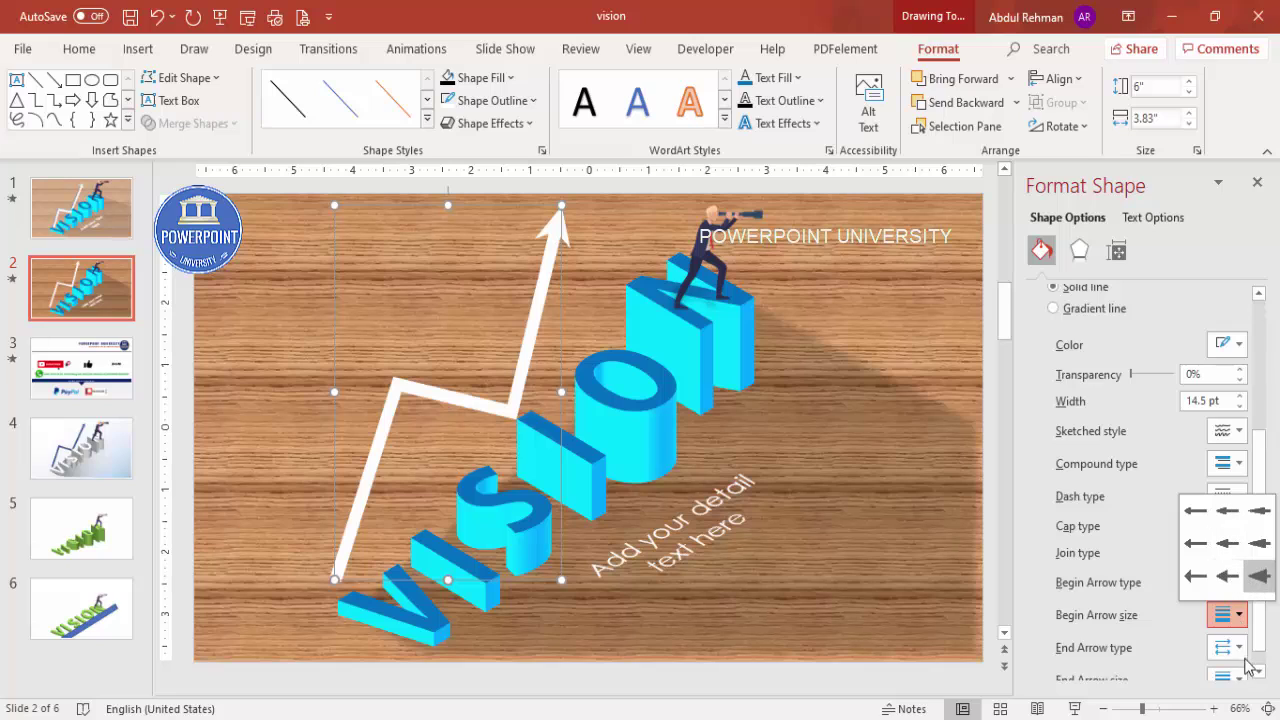
{"action": "scroll", "coordinate": [1267, 630], "scroll_direction": "down", "scroll_amount": 1}
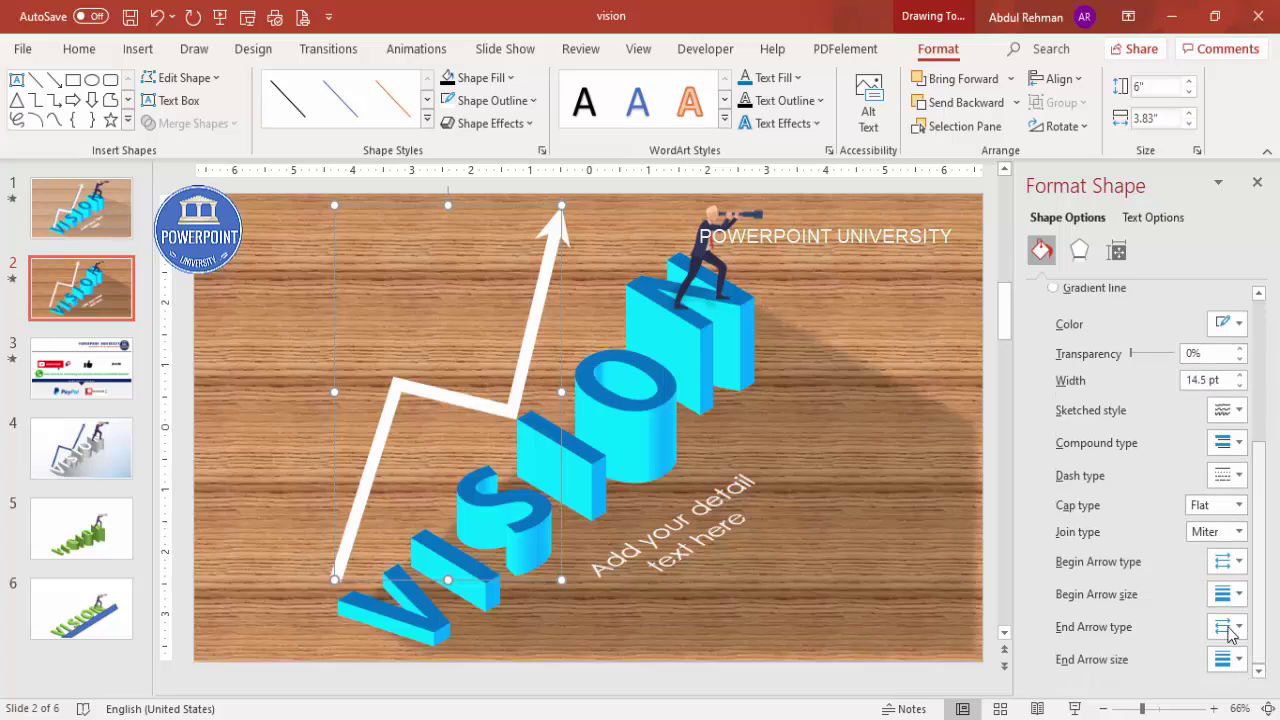
{"action": "left_click", "coordinate": [1228, 627]}
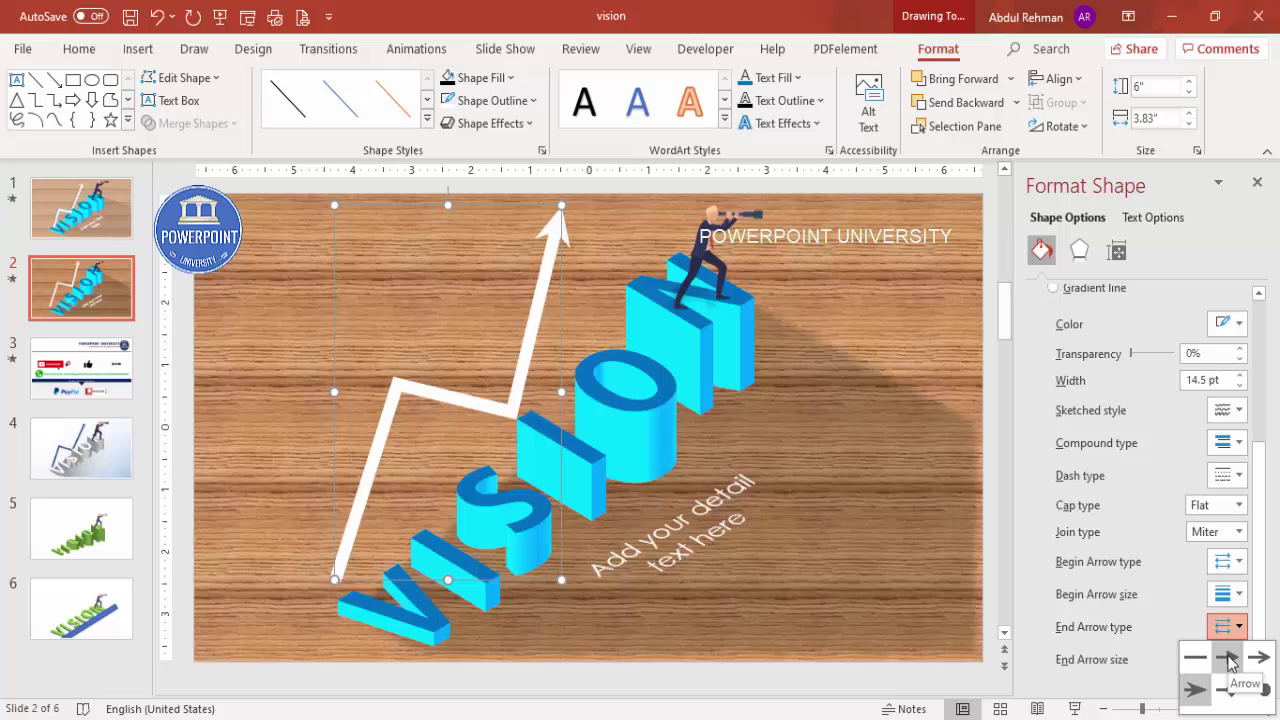
{"action": "left_click", "coordinate": [1229, 660]}
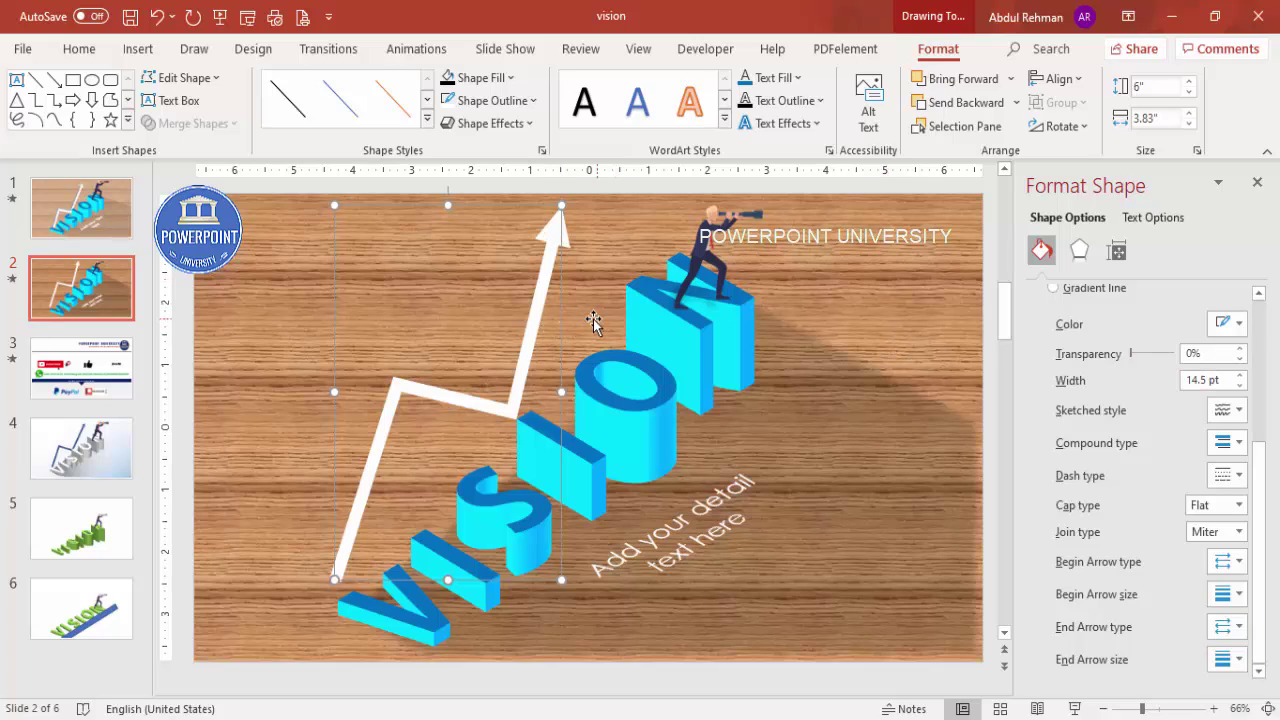
{"action": "left_click", "coordinate": [1079, 250]}
Step: Tilt the arrow with a Parallel 3-D rotation preset and give it 25 pt depth
{"action": "left_click_drag", "start_coordinate": [1273, 500], "coordinate": [1258, 586]}
{"action": "left_click", "coordinate": [1218, 505]}
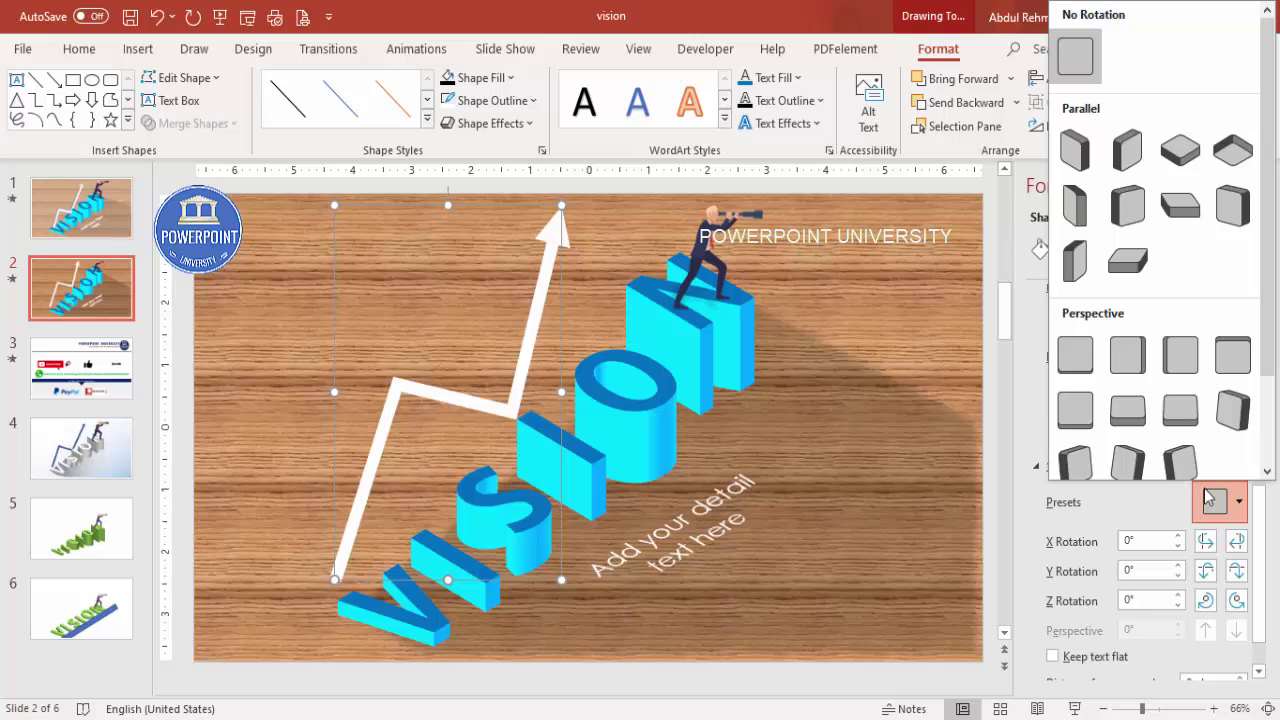
{"action": "left_click", "coordinate": [1141, 221]}
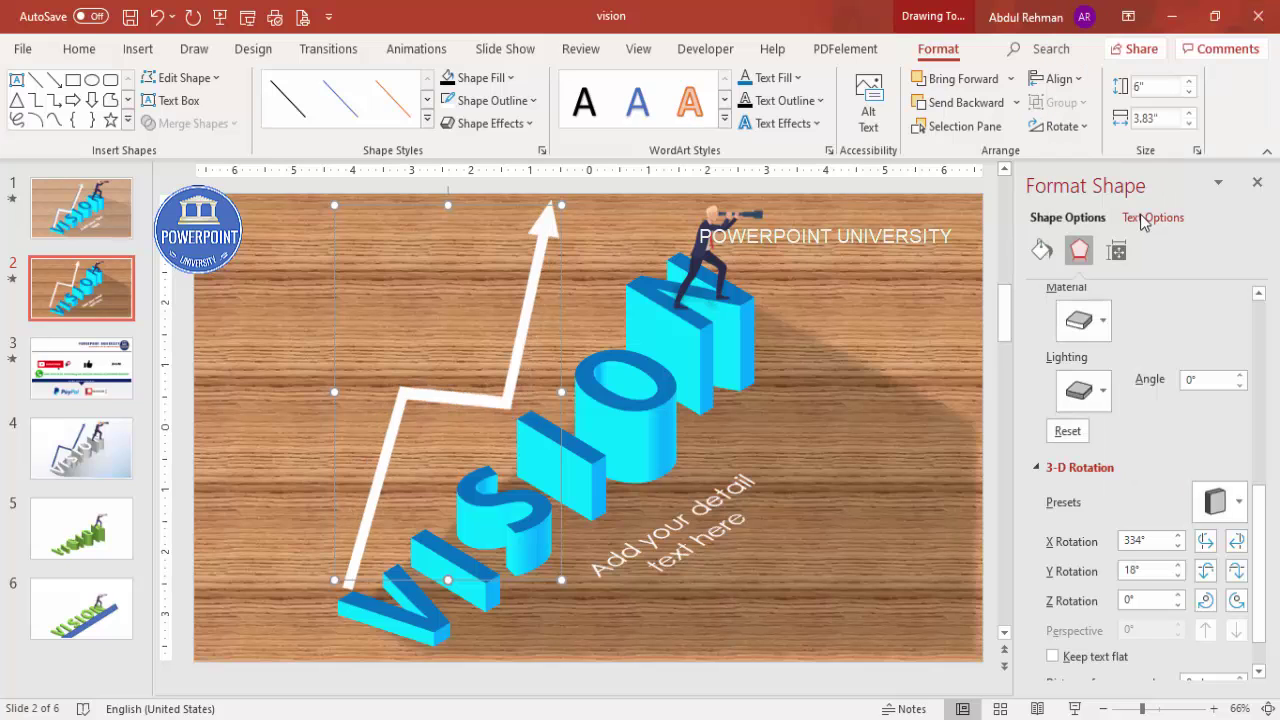
{"action": "left_click_drag", "start_coordinate": [1259, 513], "coordinate": [1259, 436]}
{"action": "left_click", "coordinate": [1238, 399]}
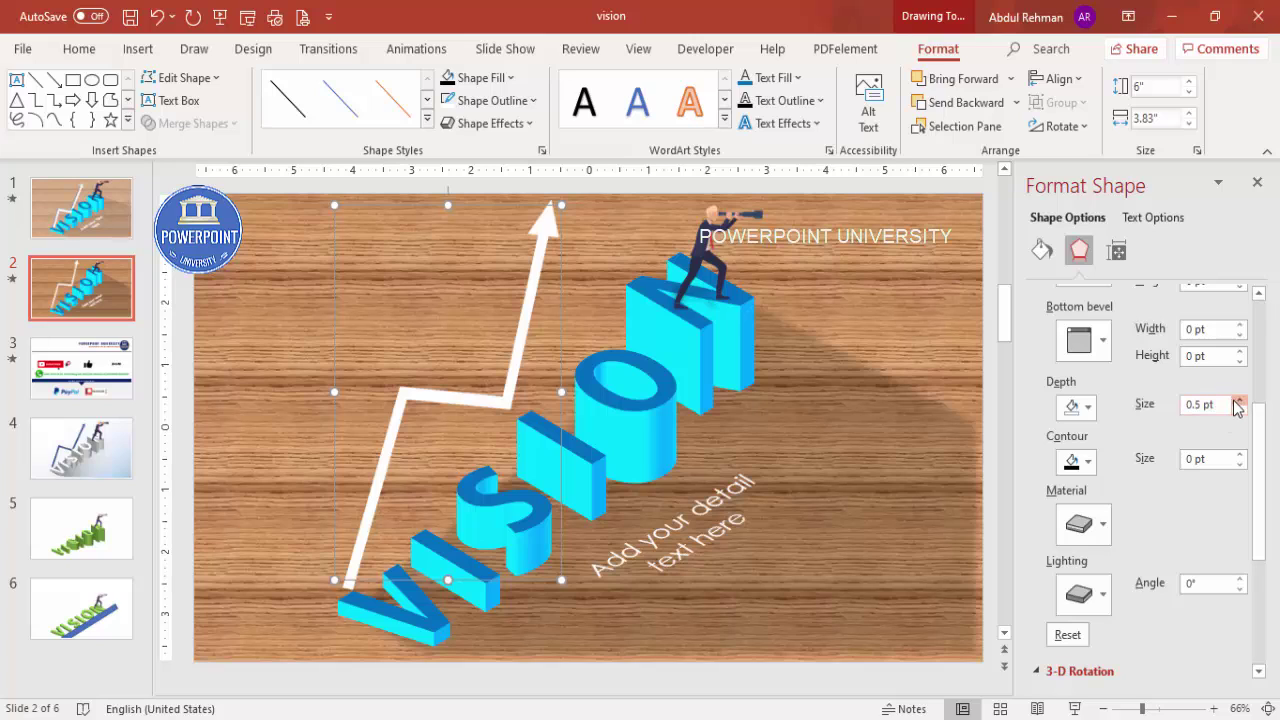
{"action": "left_click", "coordinate": [1238, 400]}
{"action": "left_click", "coordinate": [1238, 400]}
{"action": "left_click", "coordinate": [1238, 400]}
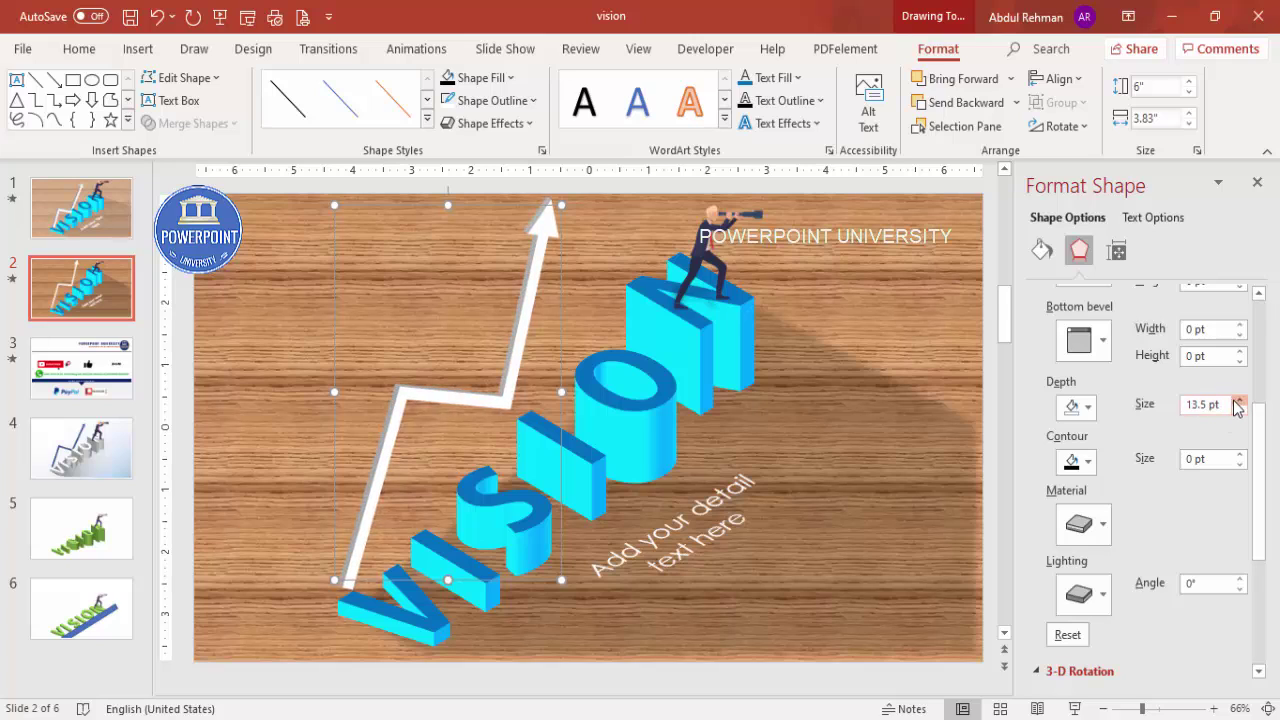
{"action": "left_click", "coordinate": [1238, 400]}
{"action": "left_click", "coordinate": [1238, 400]}
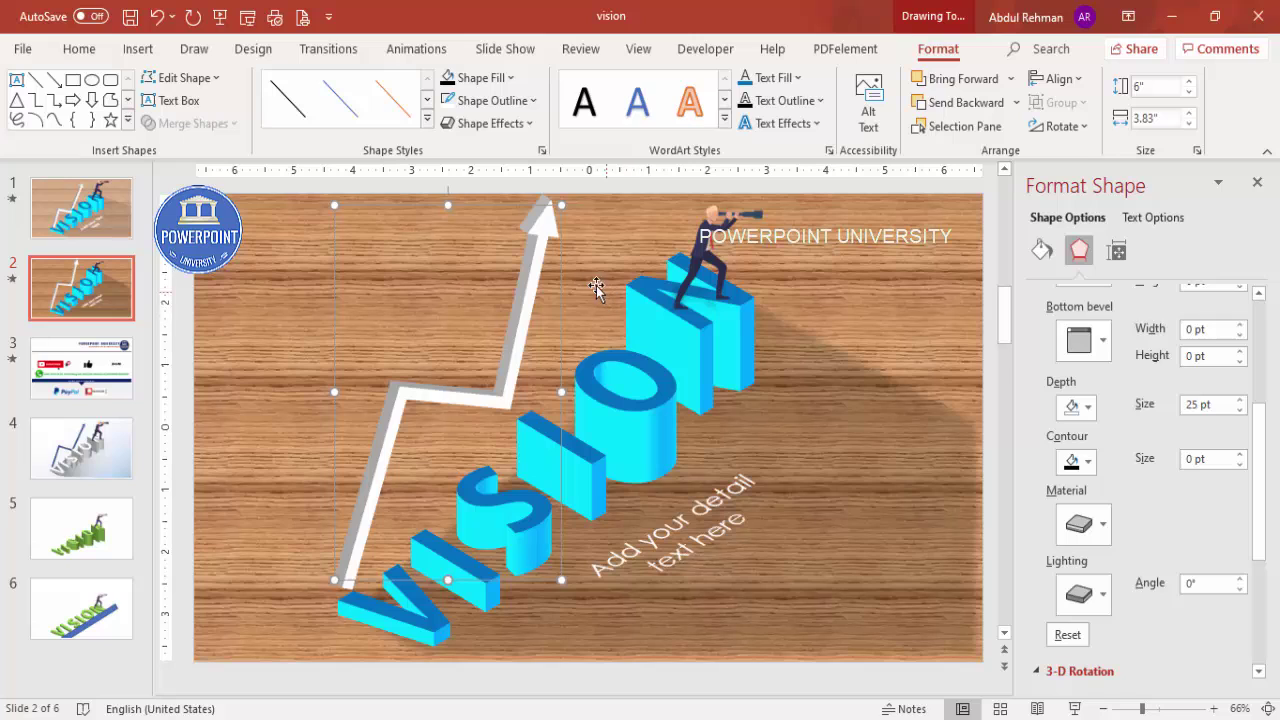
Step: Move the arrow's tail beside the V and send the arrow to the back
{"action": "left_click_drag", "start_coordinate": [561, 289], "coordinate": [581, 307]}
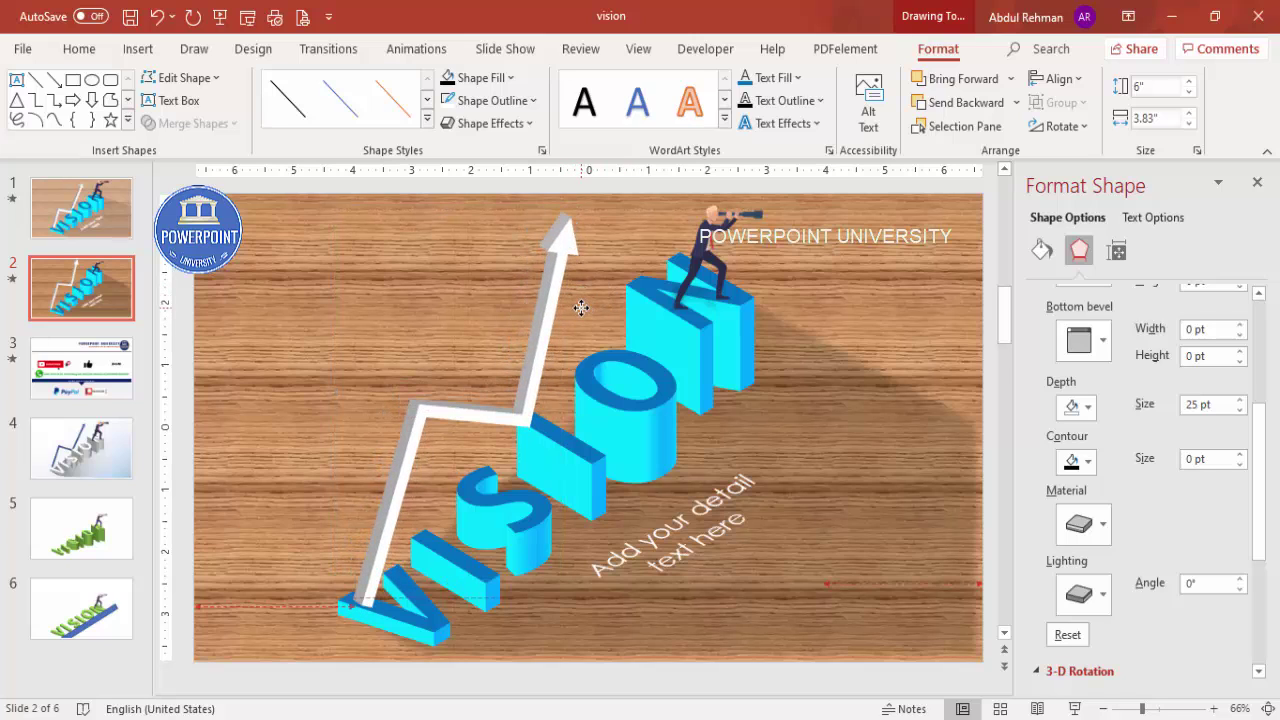
{"action": "left_click", "coordinate": [1016, 102]}
{"action": "left_click", "coordinate": [975, 152]}
{"action": "left_click", "coordinate": [902, 281]}
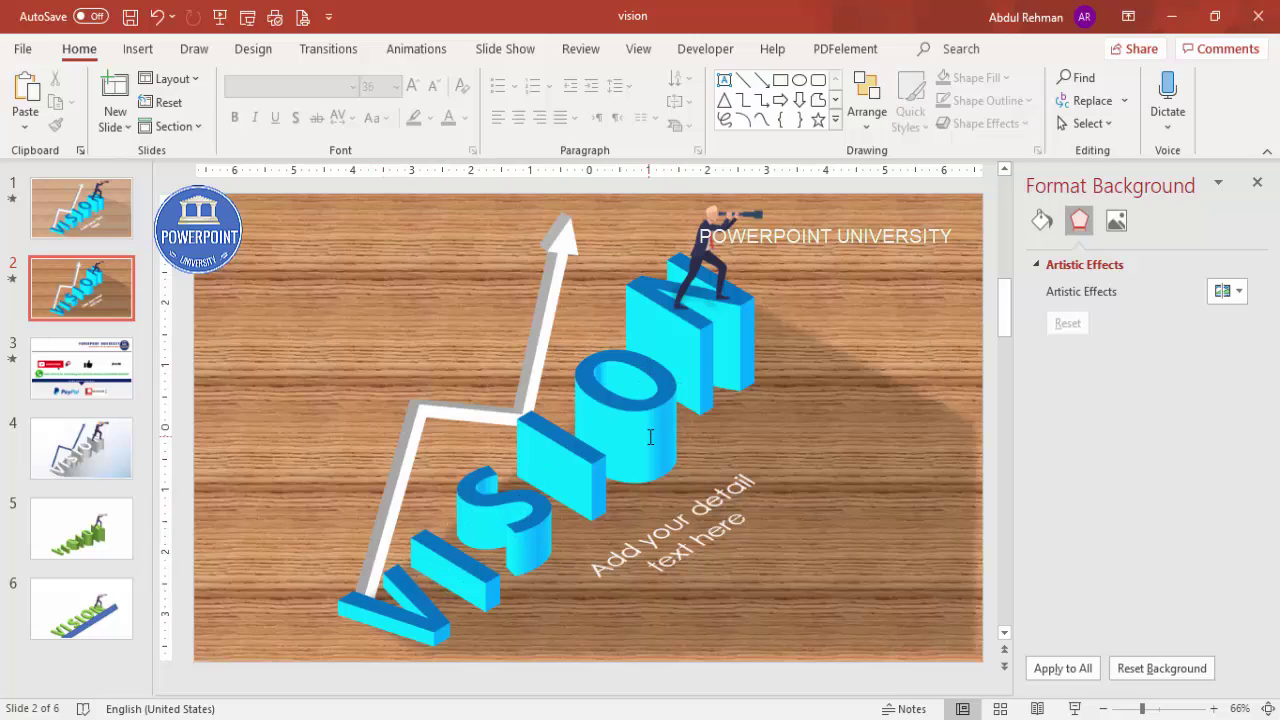
Step: Replace the V letter with an M
{"action": "double_click", "coordinate": [453, 556]}
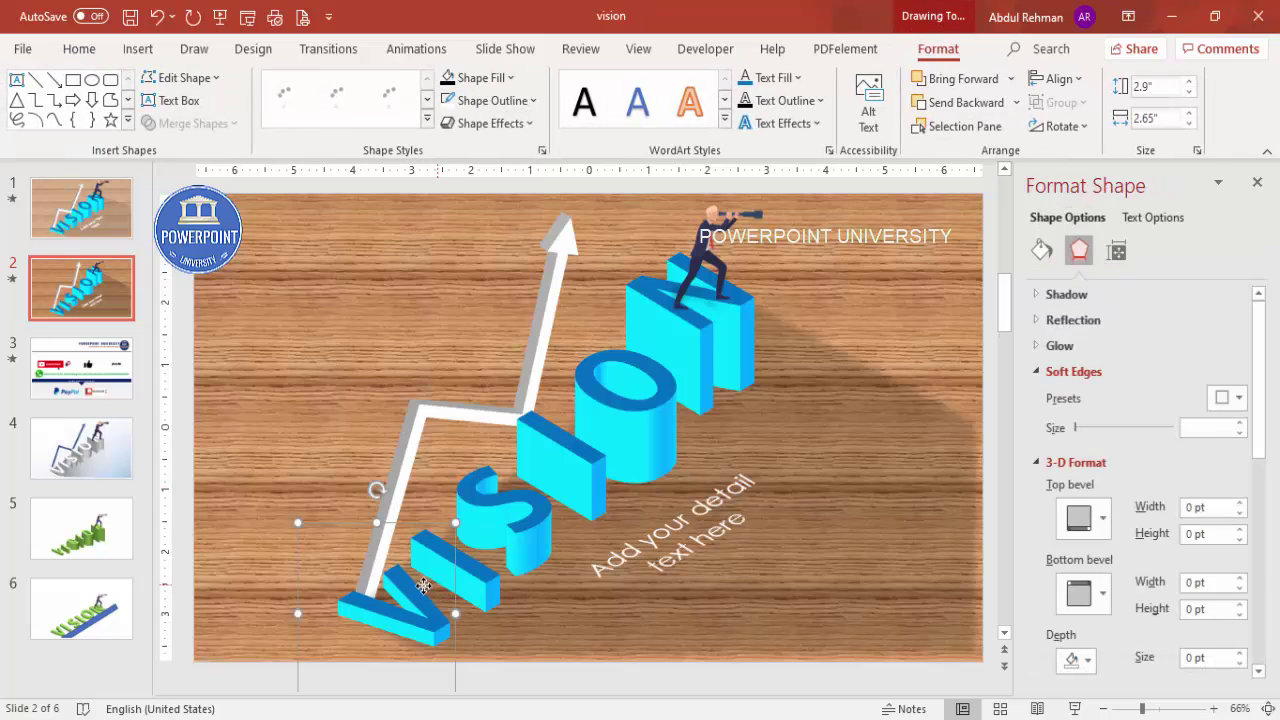
{"action": "key", "text": "BackSpace"}
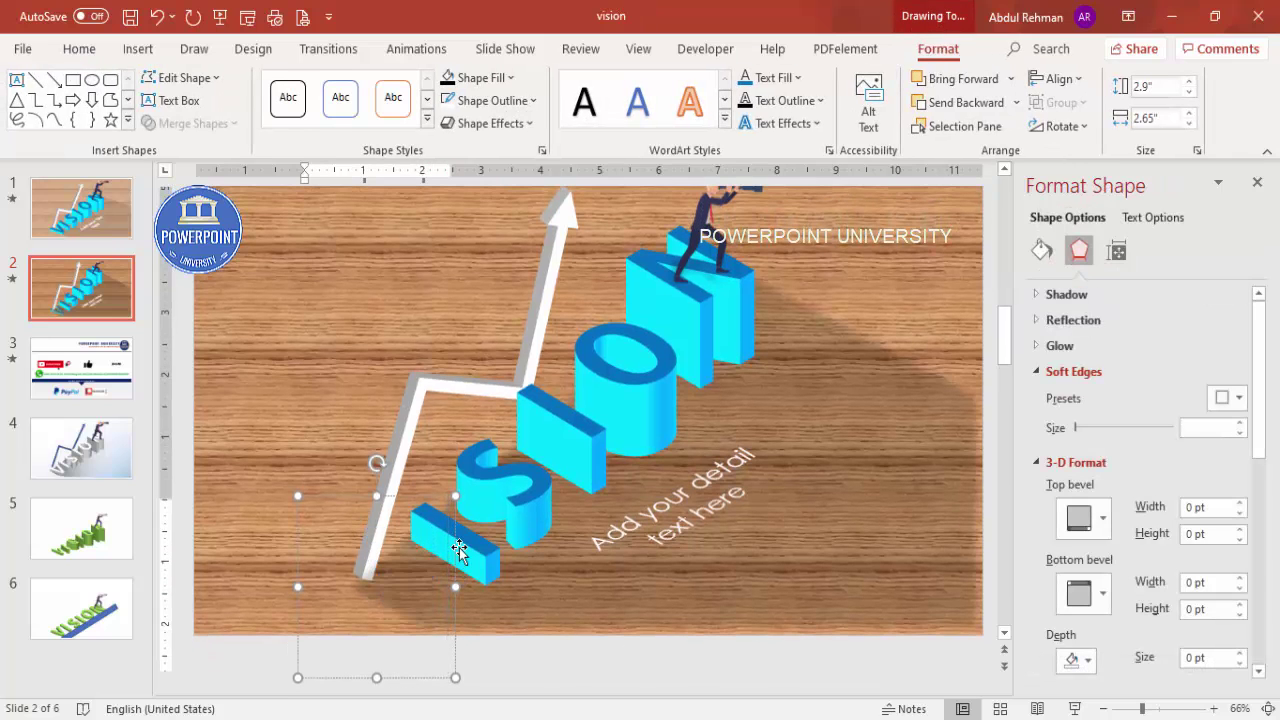
{"action": "type", "text": "M"}
{"action": "left_click", "coordinate": [385, 333]}
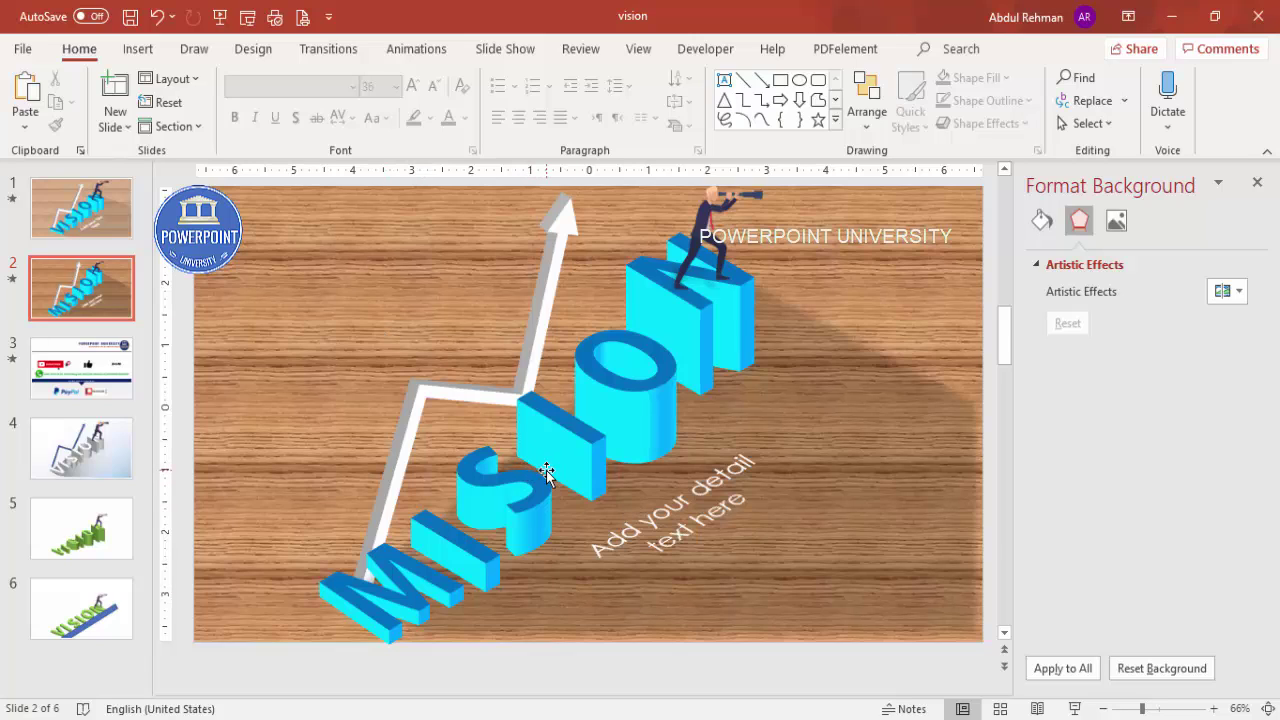
Step: Undo the M edit to restore VISION and close the Format Background pane
{"action": "key", "text": "Tab"}
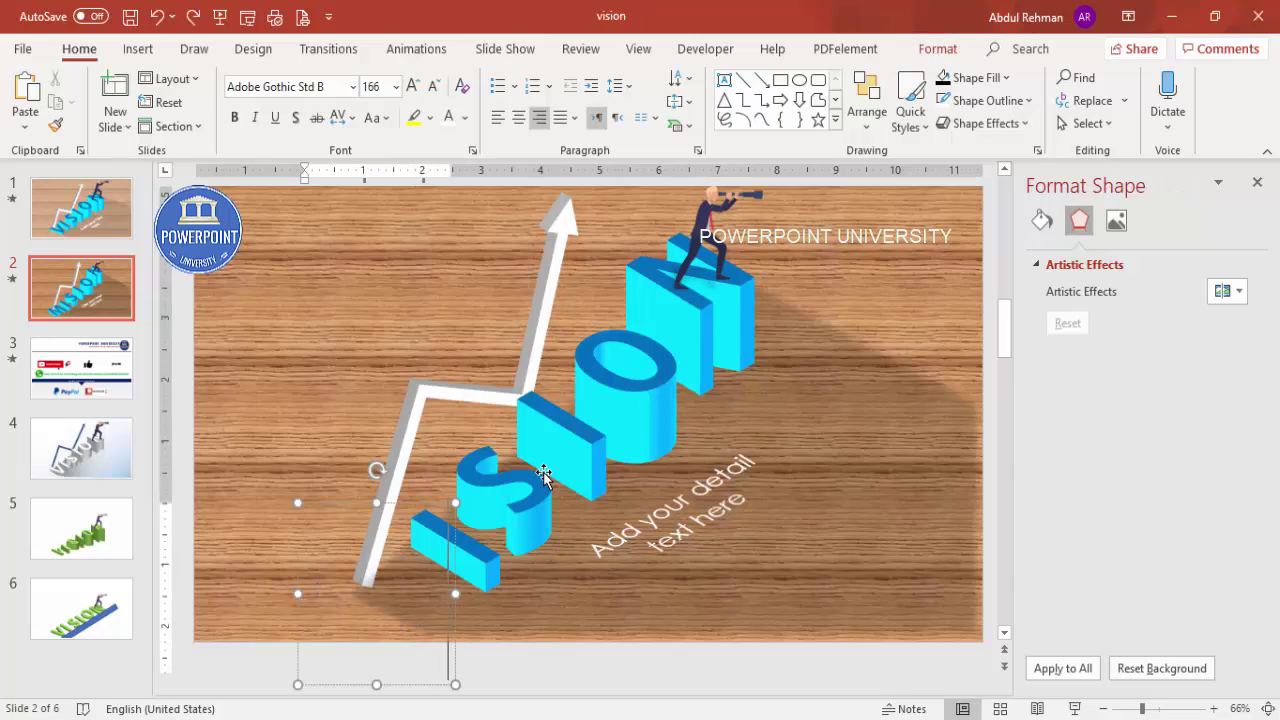
{"action": "key", "text": "ctrl+z"}
{"action": "left_click", "coordinate": [319, 323]}
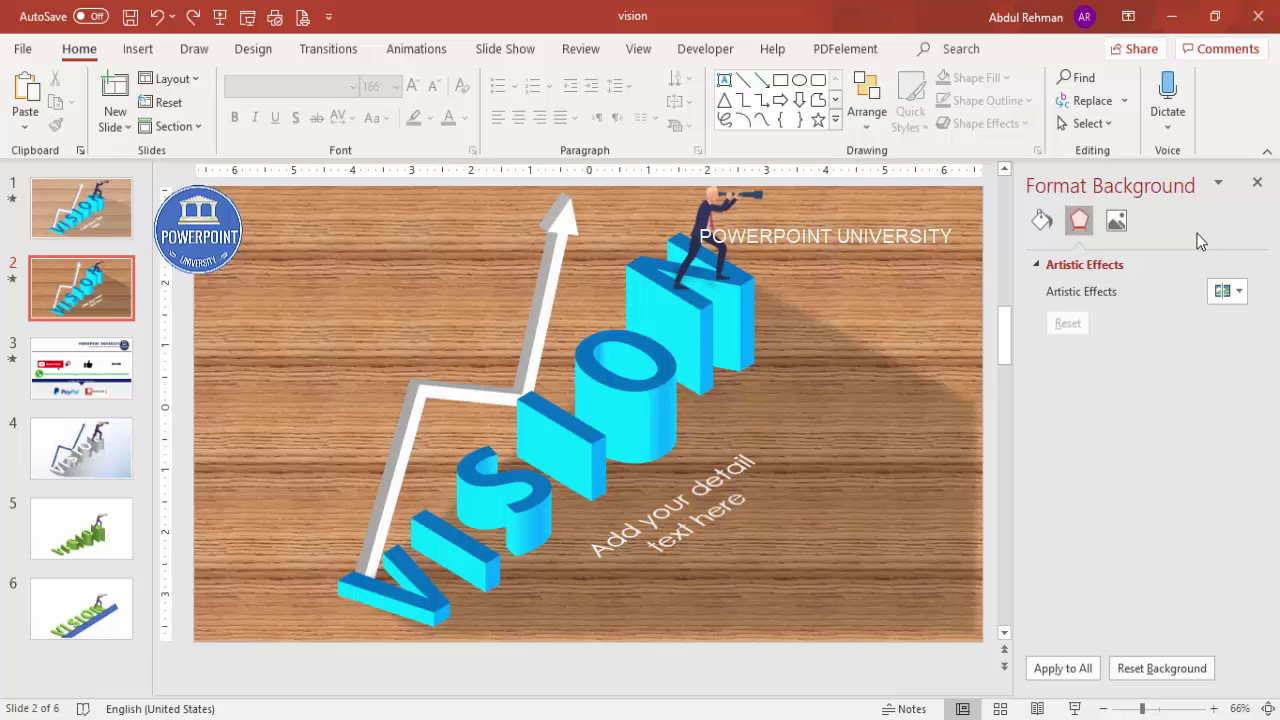
{"action": "left_click", "coordinate": [1257, 183]}
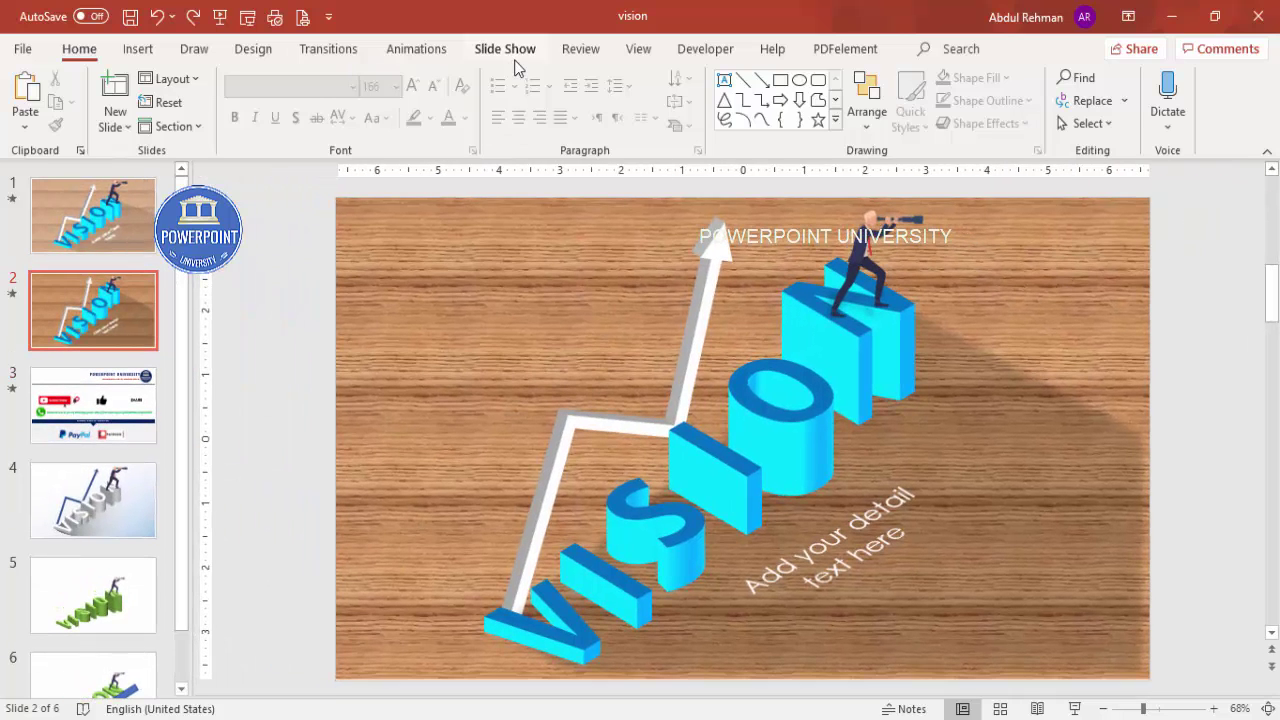
Step: Delete the businessman picture's animation in the Animation Pane
{"action": "left_click", "coordinate": [413, 52]}
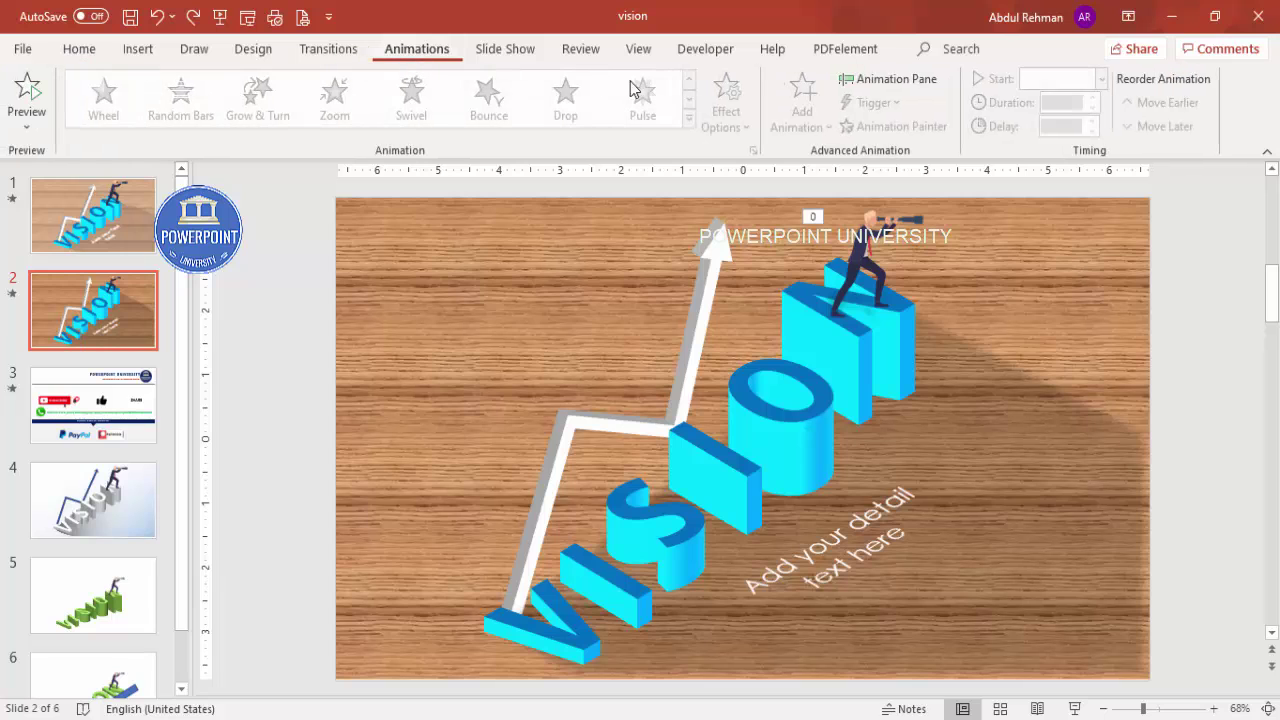
{"action": "left_click", "coordinate": [888, 79]}
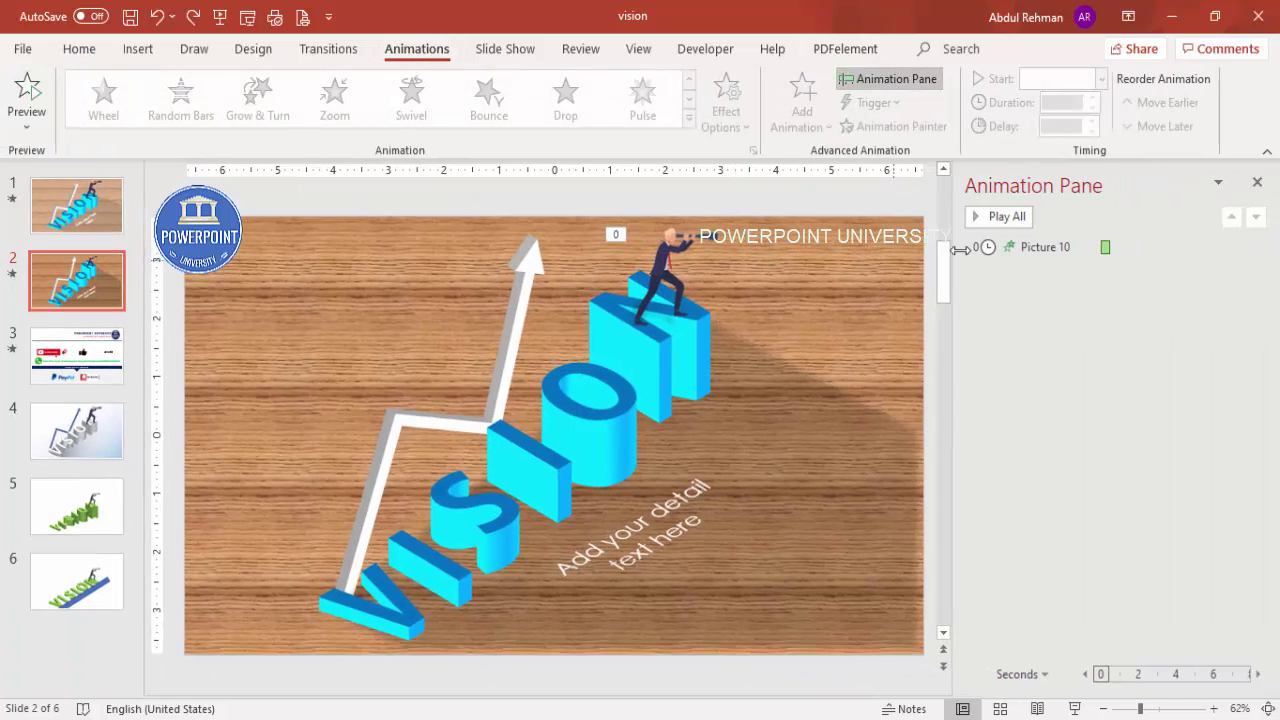
{"action": "left_click", "coordinate": [1043, 247]}
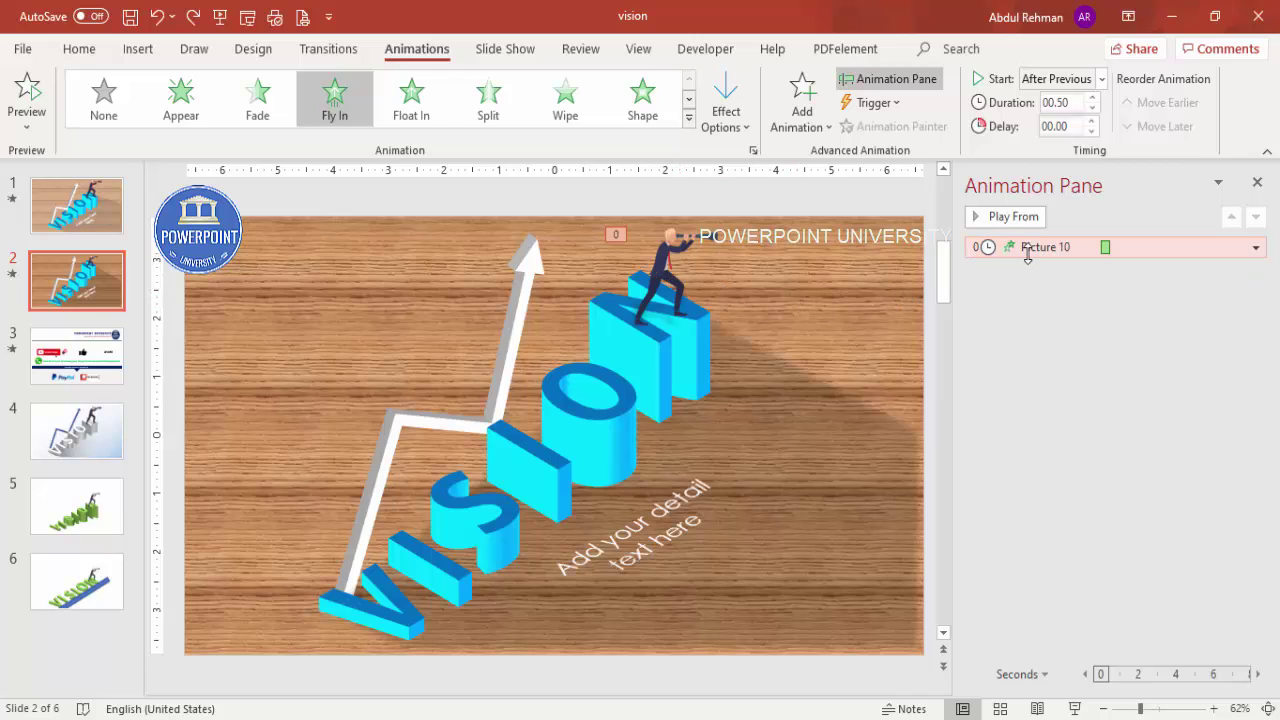
{"action": "key", "text": "Delete"}
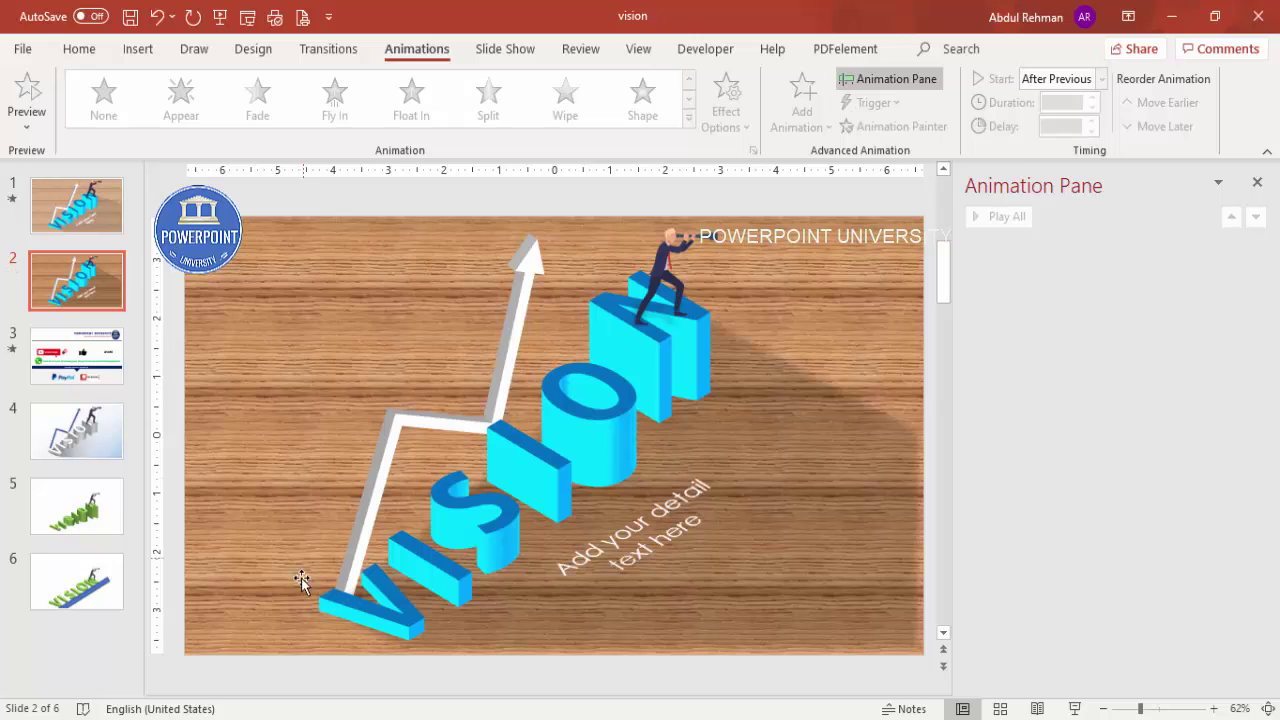
Step: Give the V letter the Drop entrance effect from More Entrance Effects
{"action": "left_click", "coordinate": [395, 595]}
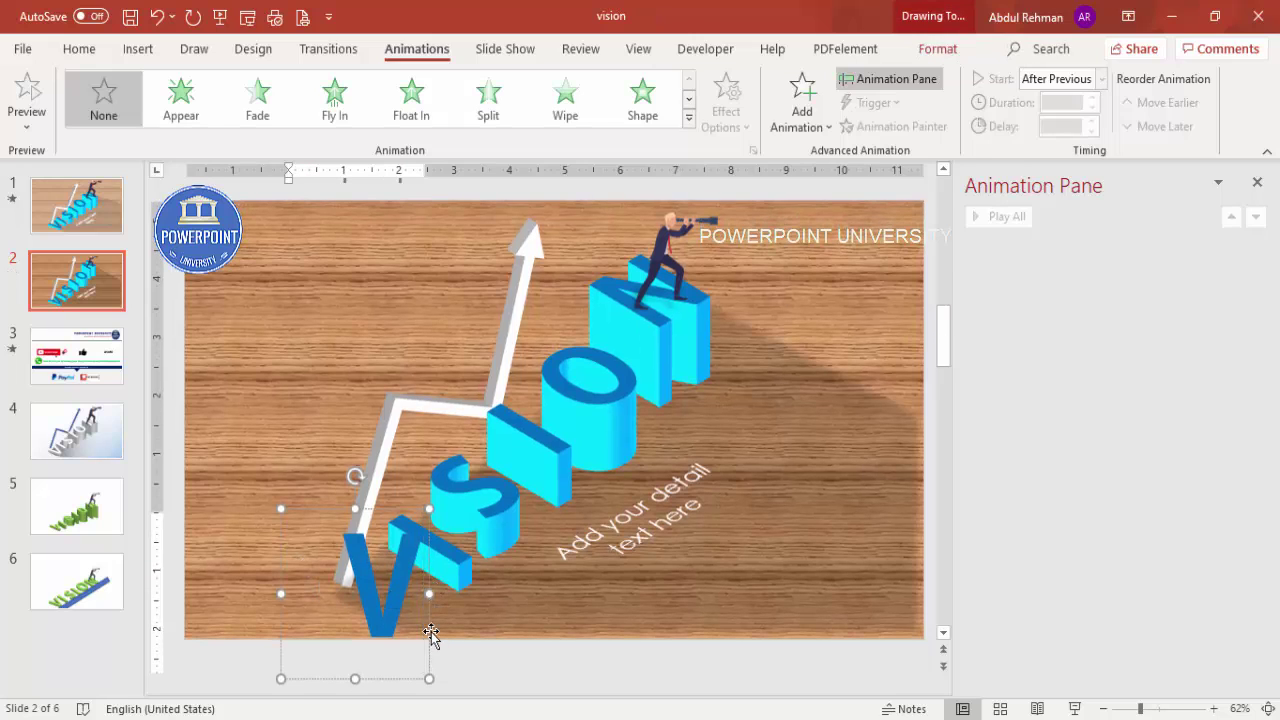
{"action": "left_click", "coordinate": [802, 105]}
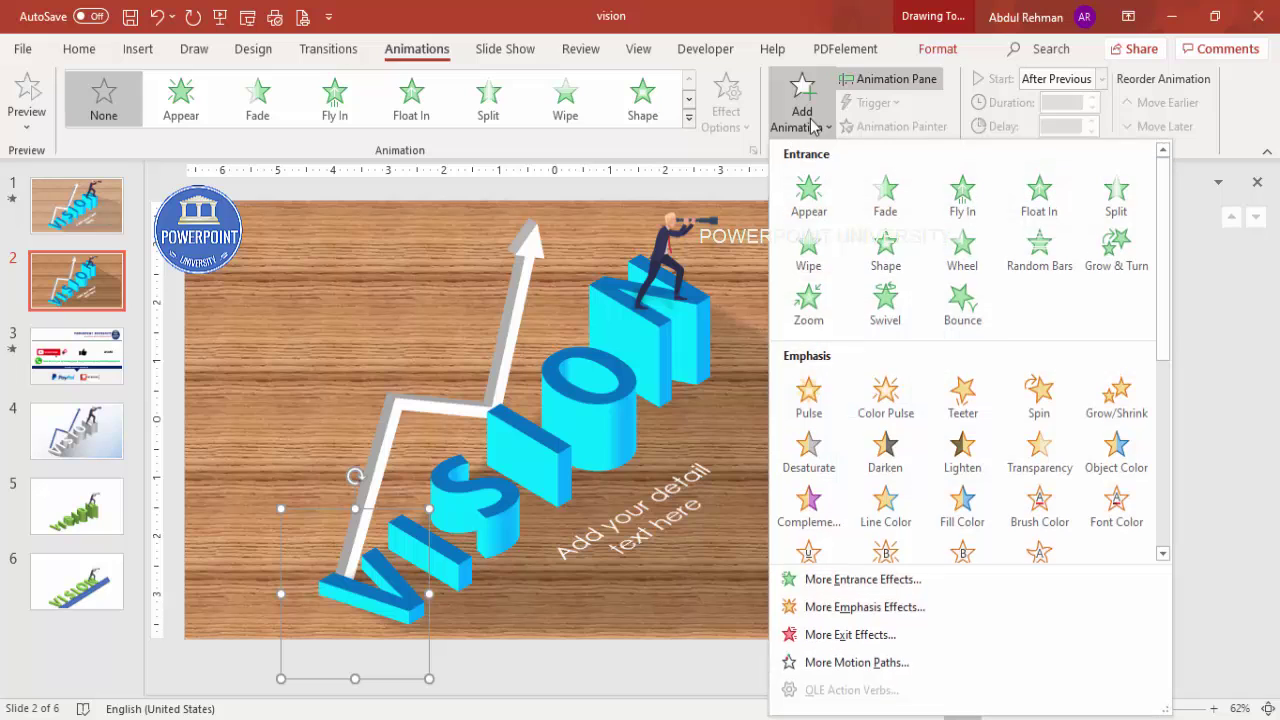
{"action": "left_click", "coordinate": [836, 583]}
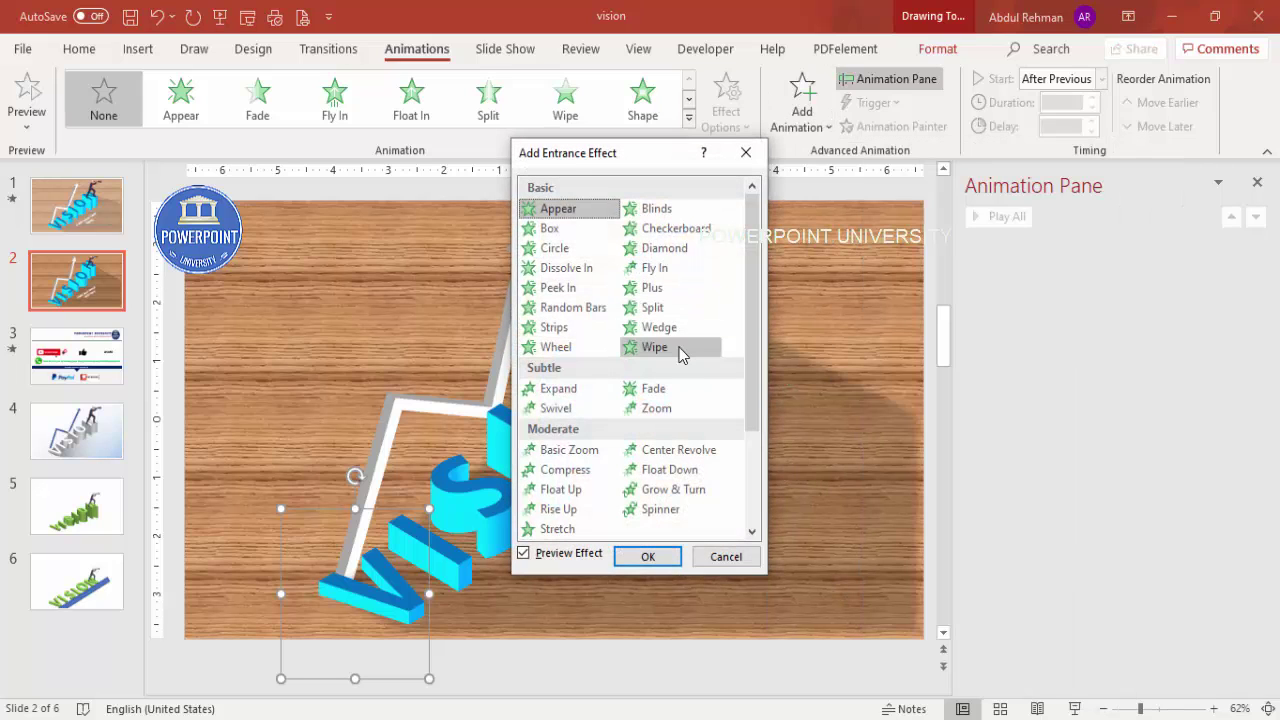
{"action": "scroll", "coordinate": [681, 355], "scroll_direction": "down", "scroll_amount": 3}
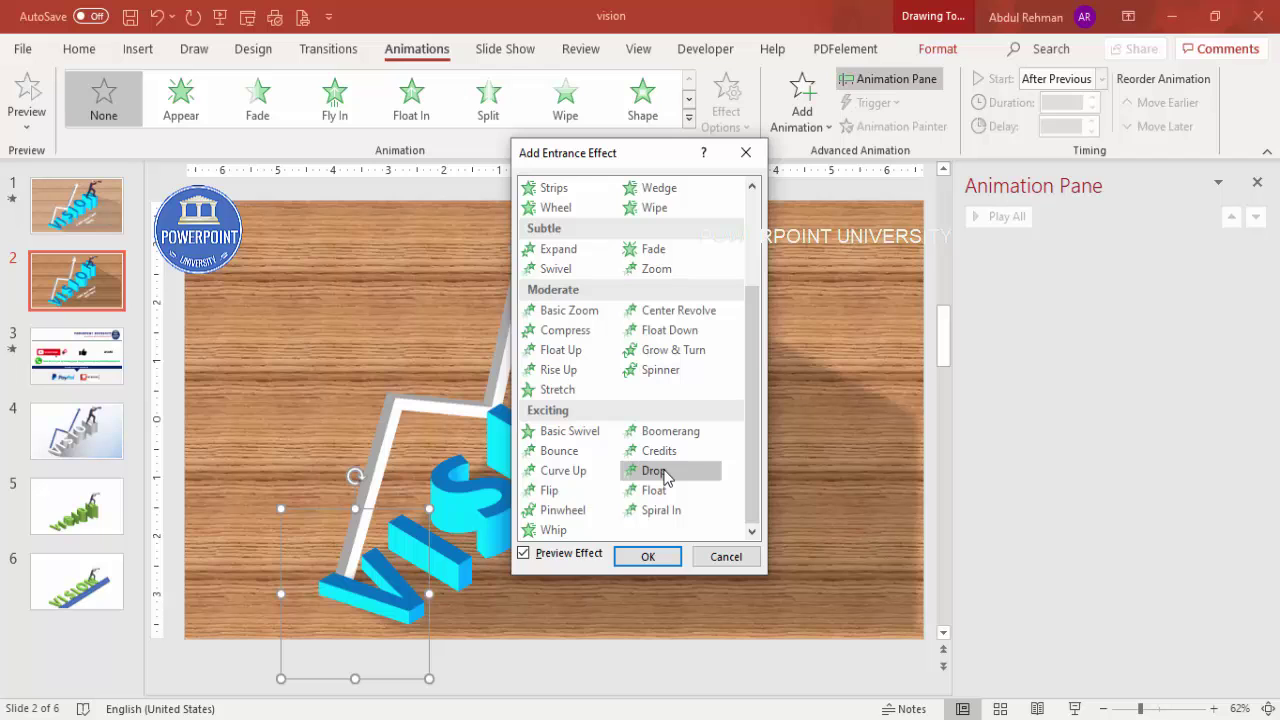
{"action": "left_click", "coordinate": [664, 474]}
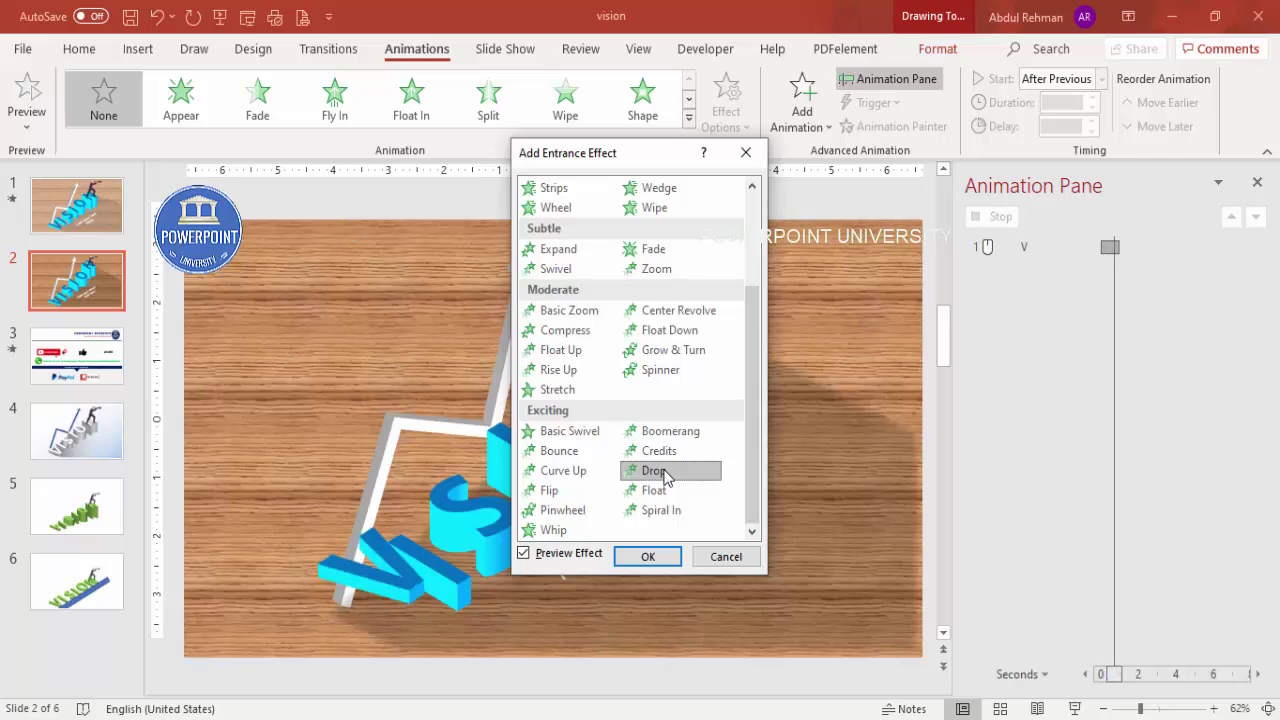
{"action": "left_click", "coordinate": [647, 557]}
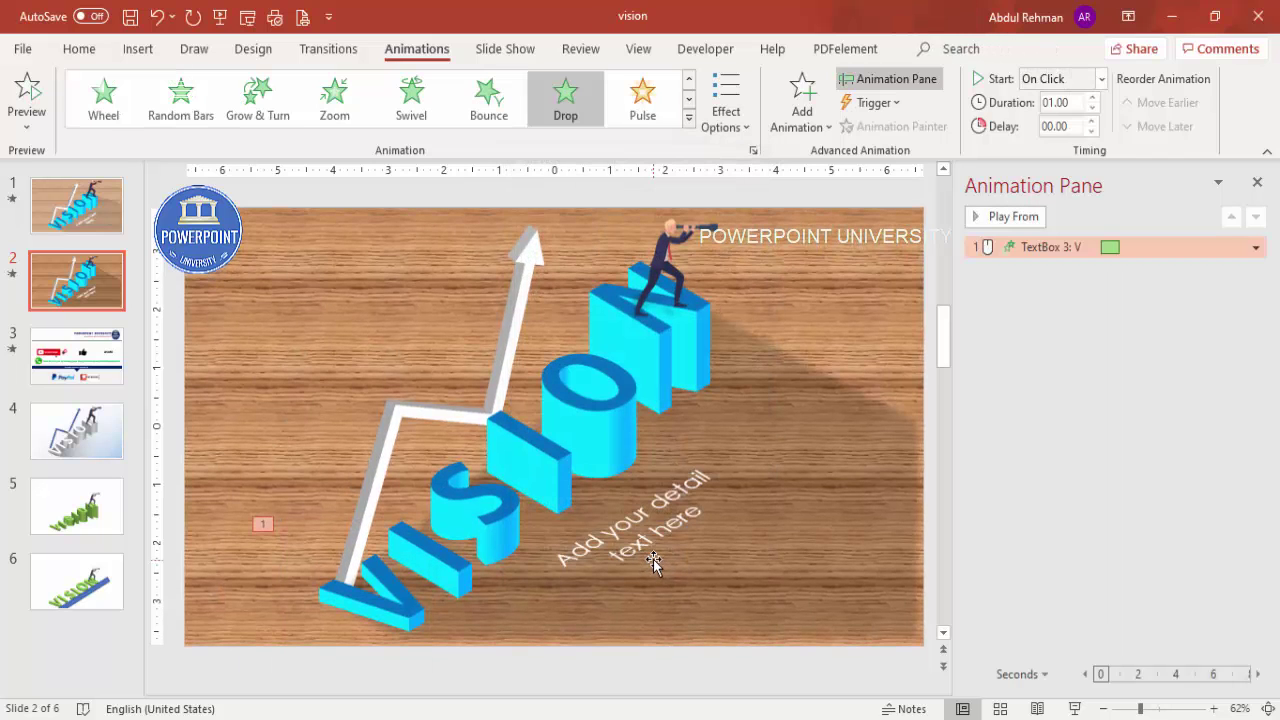
Step: Paint the V's Drop animation onto the I and set it to start With Previous
{"action": "left_click", "coordinate": [343, 597]}
{"action": "left_click", "coordinate": [429, 576]}
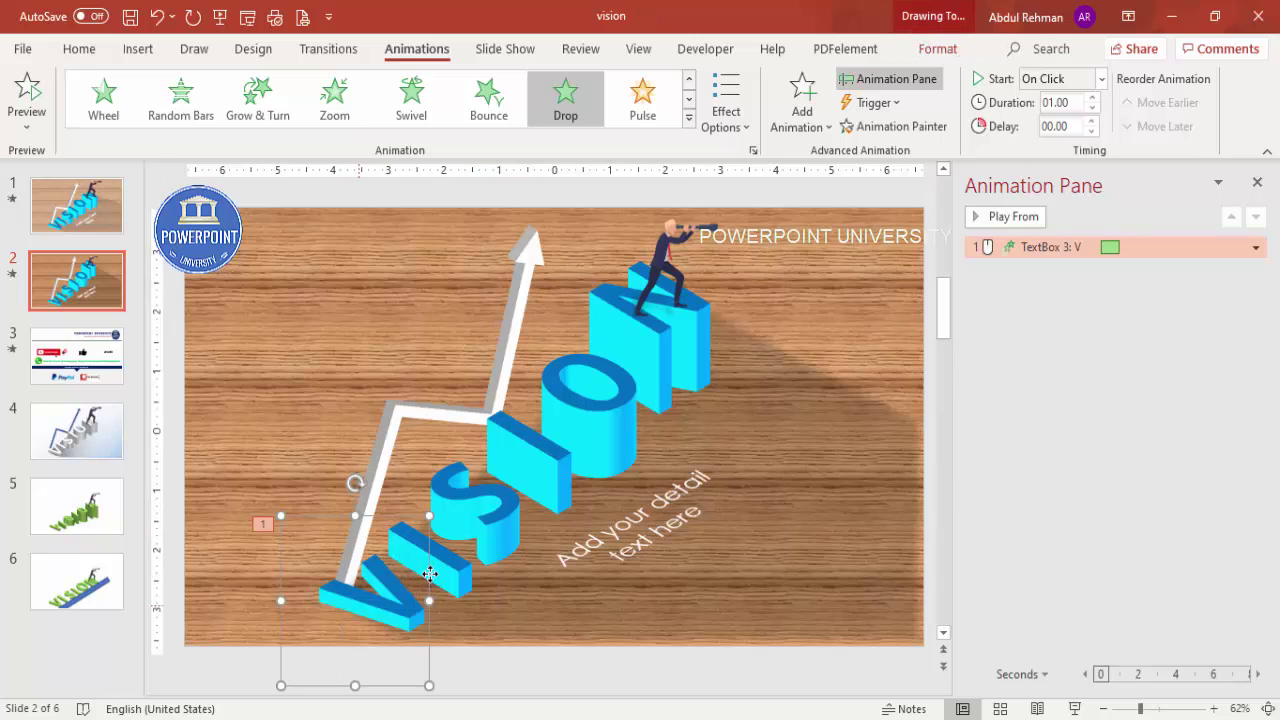
{"action": "left_click", "coordinate": [890, 128]}
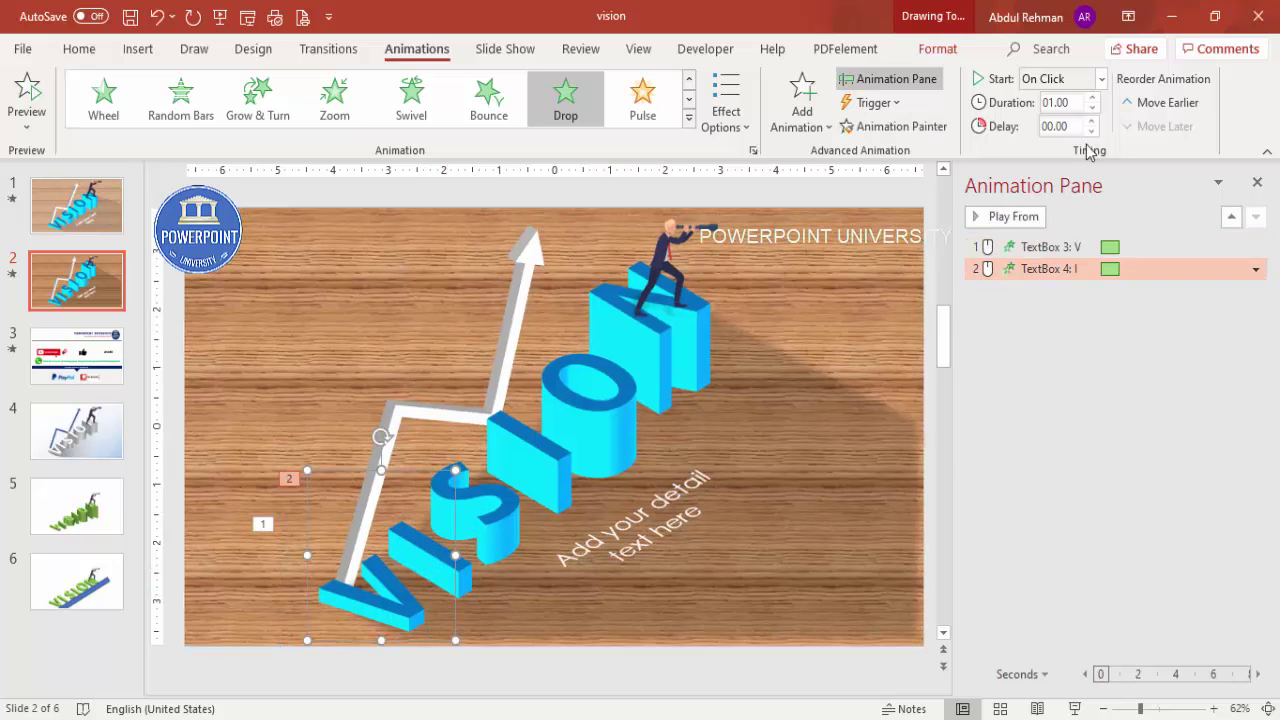
{"action": "left_click", "coordinate": [1101, 78]}
{"action": "left_click", "coordinate": [1065, 126]}
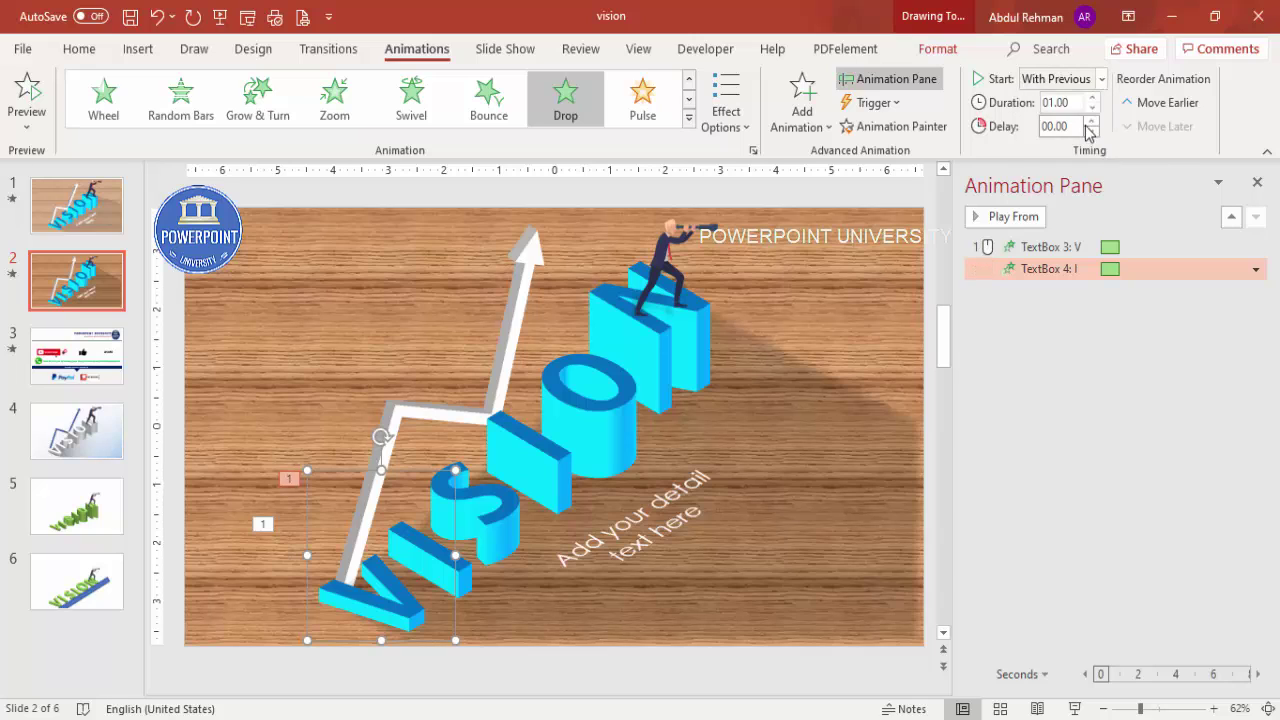
{"action": "left_click", "coordinate": [1038, 350]}
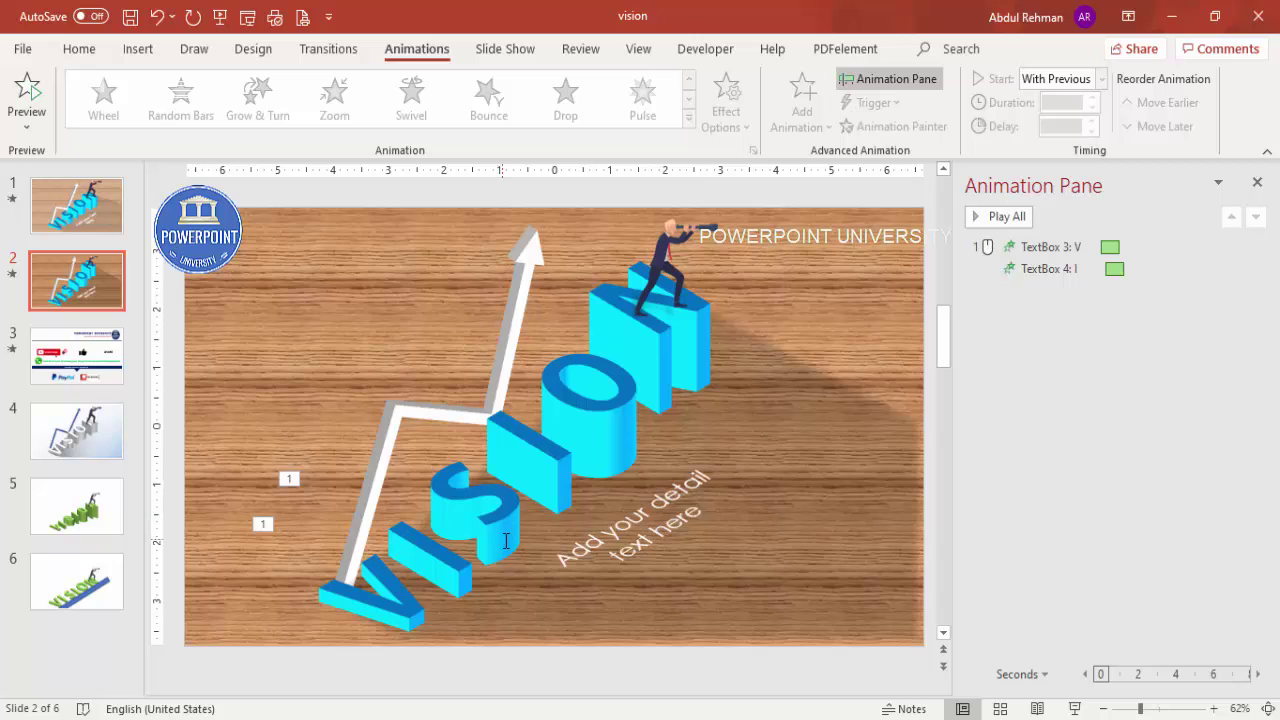
Step: Copy the Drop animation onto the S, the second I, the O and the N
{"action": "left_click", "coordinate": [637, 537]}
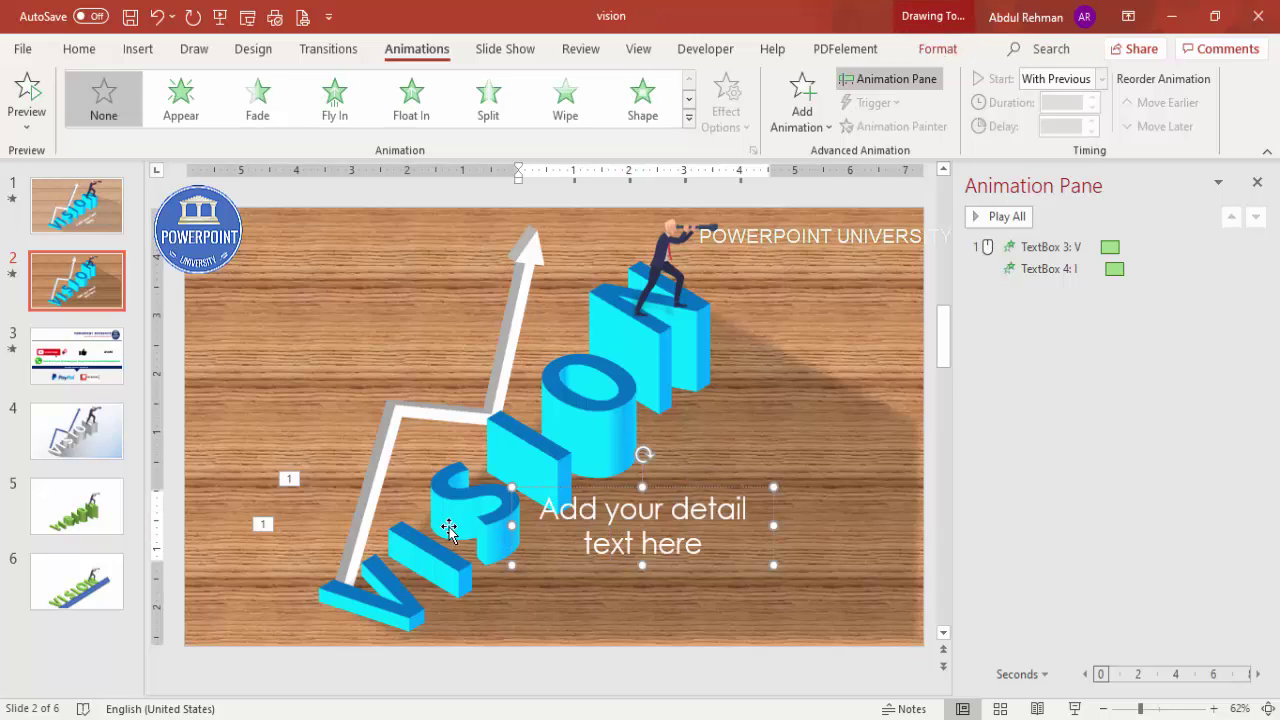
{"action": "left_click", "coordinate": [419, 557]}
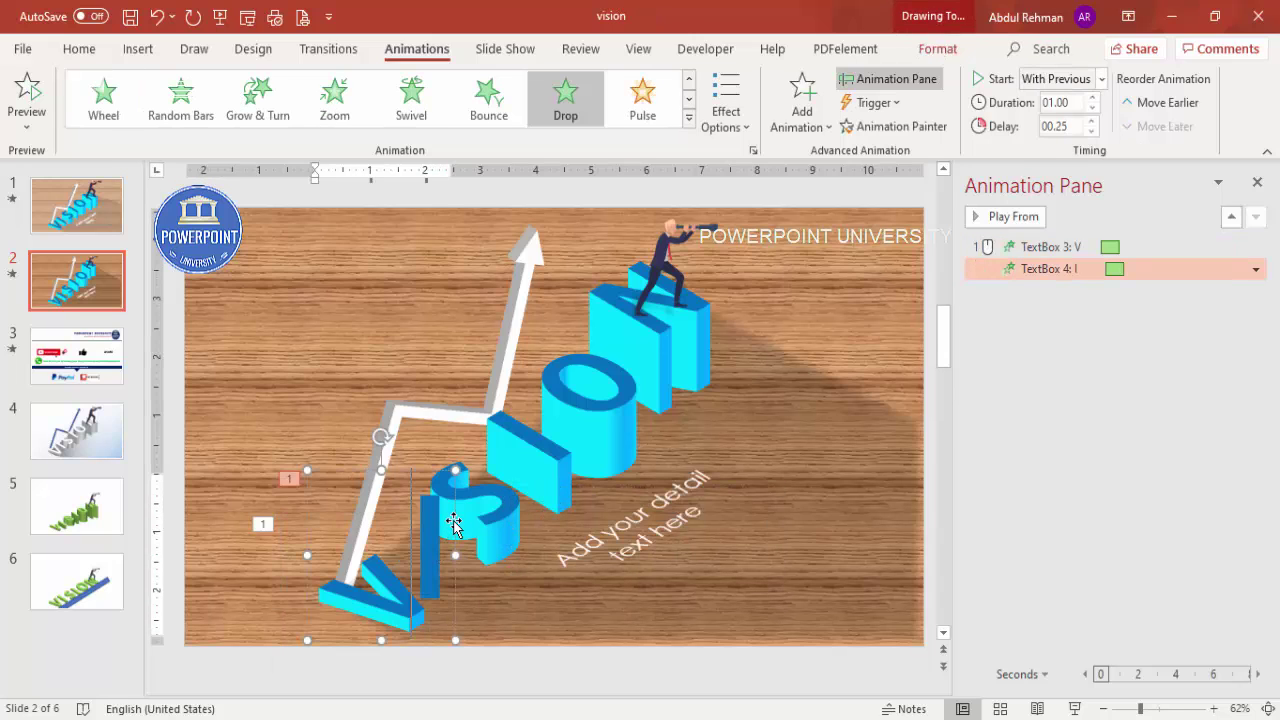
{"action": "left_click", "coordinate": [893, 126]}
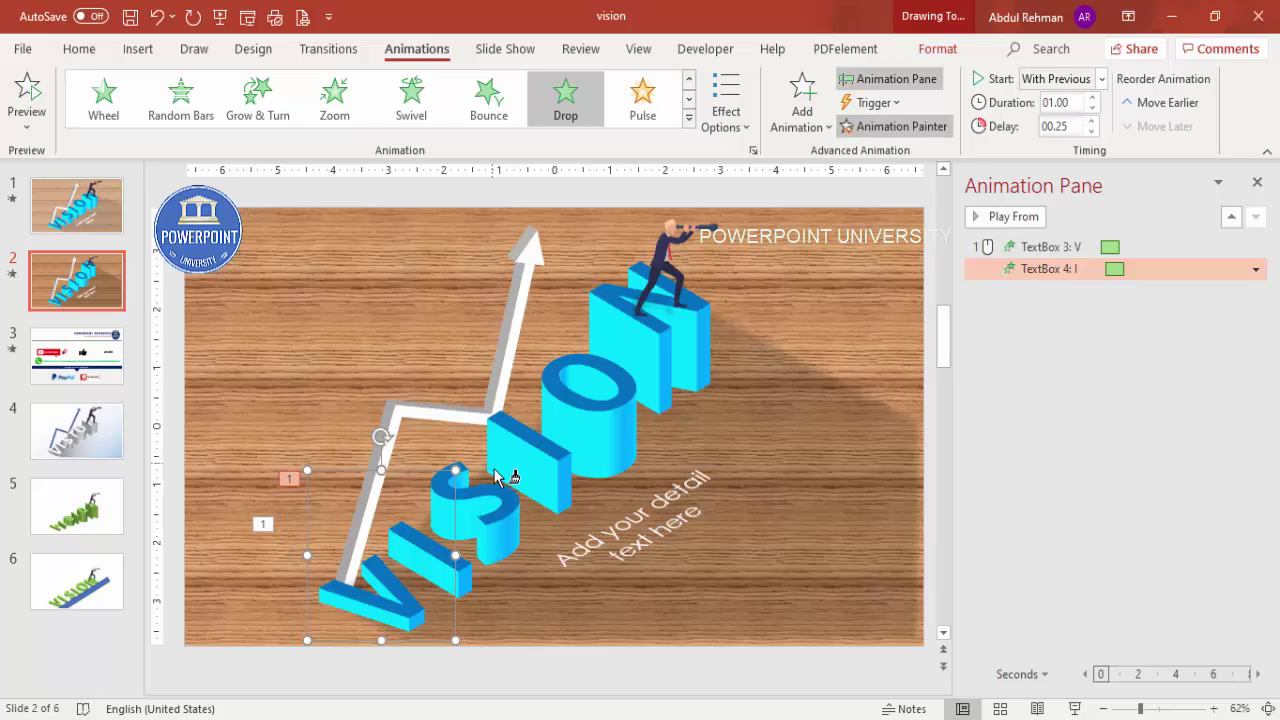
{"action": "left_click", "coordinate": [473, 498]}
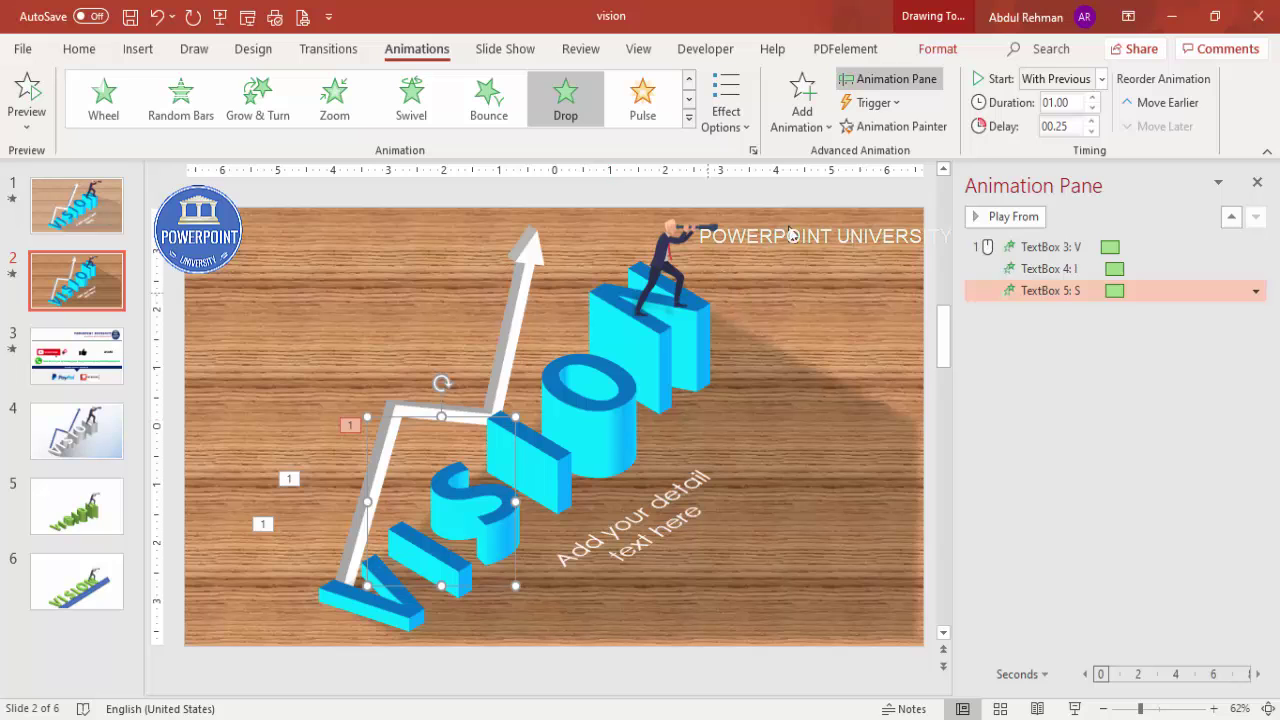
{"action": "left_click", "coordinate": [900, 126]}
{"action": "left_click", "coordinate": [529, 451]}
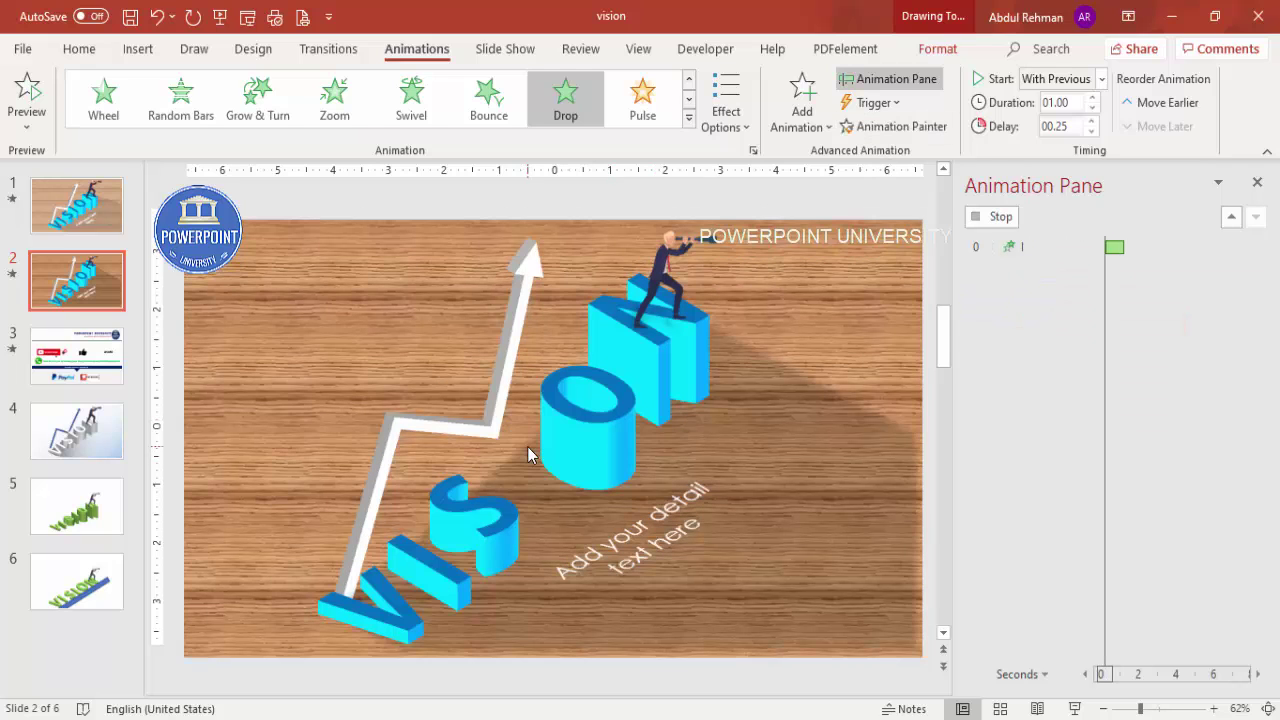
{"action": "left_click", "coordinate": [931, 126]}
{"action": "left_click", "coordinate": [583, 418]}
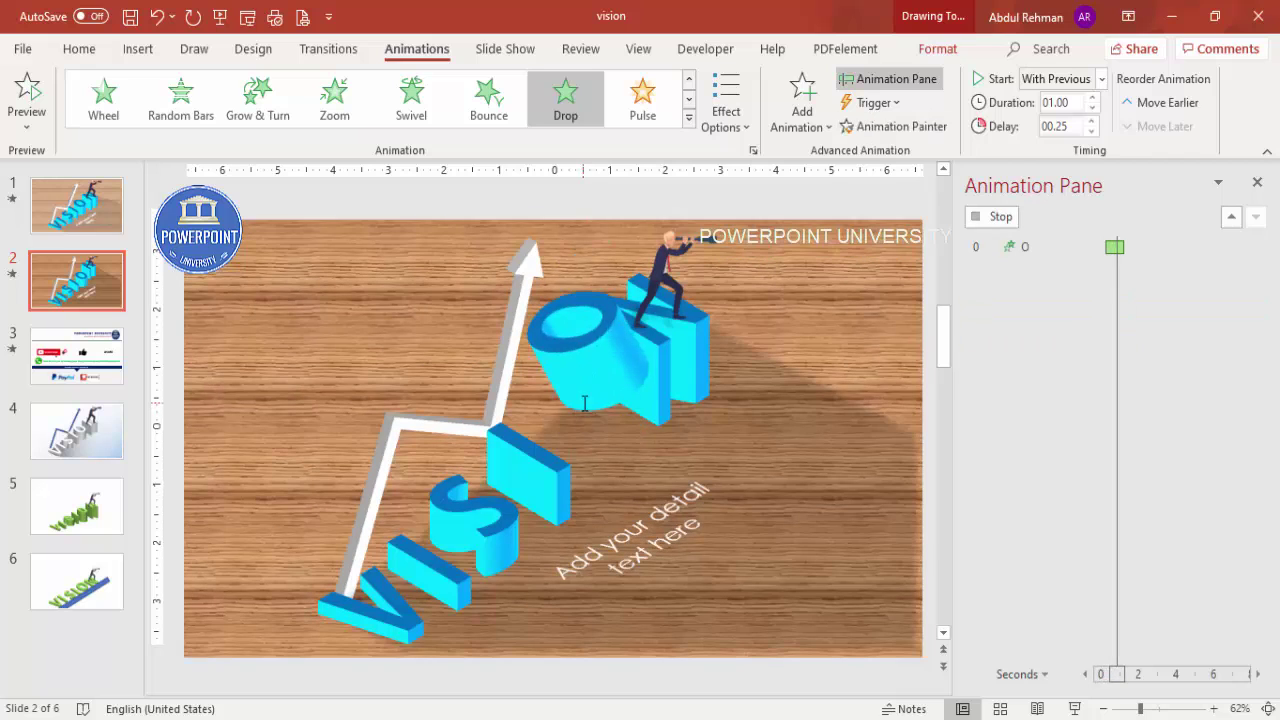
{"action": "left_click", "coordinate": [899, 126]}
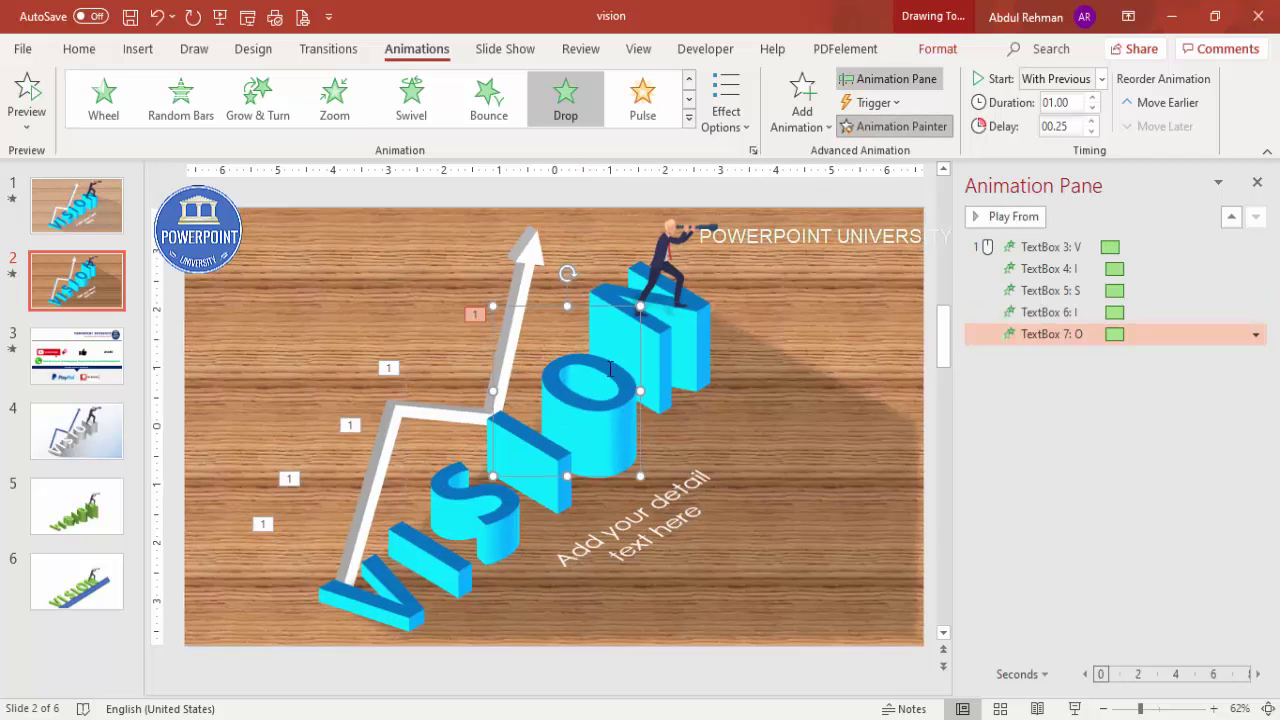
{"action": "left_click", "coordinate": [658, 340]}
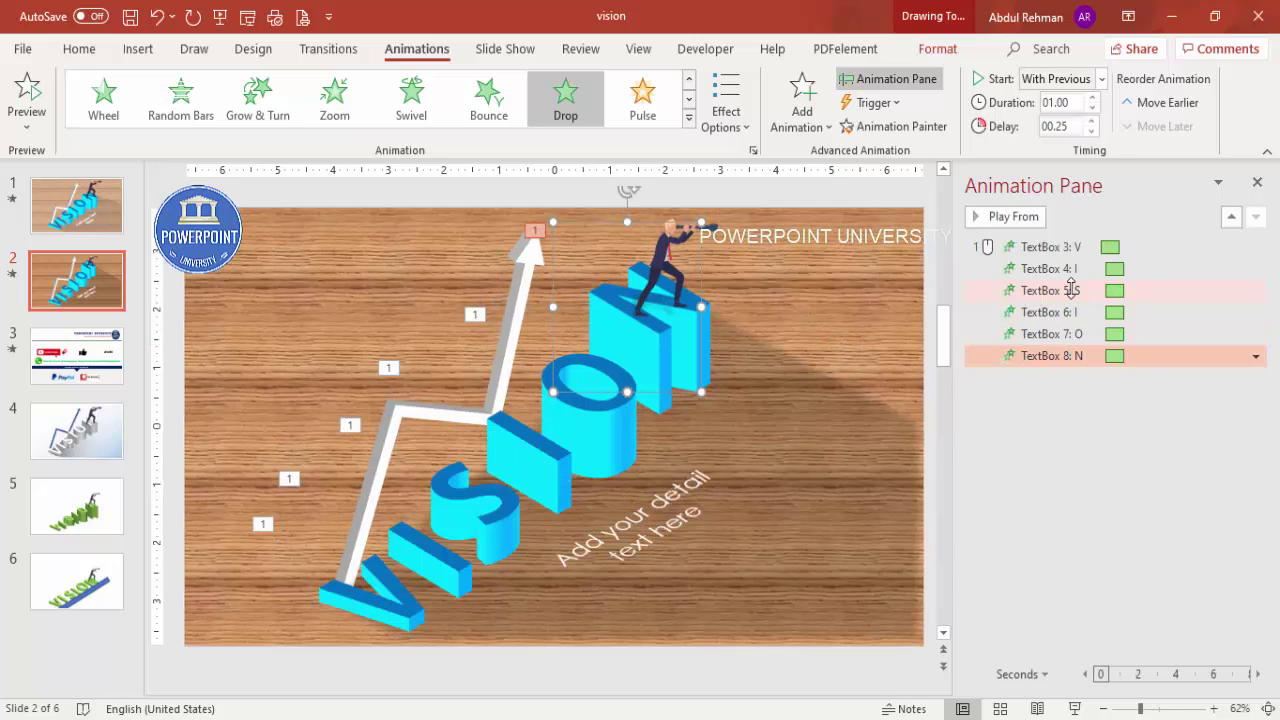
Step: Stagger the letters' delays, starting with the S at 0.50 s and rising to 1.25 s
{"action": "left_click", "coordinate": [1071, 289]}
{"action": "left_click", "coordinate": [1092, 121]}
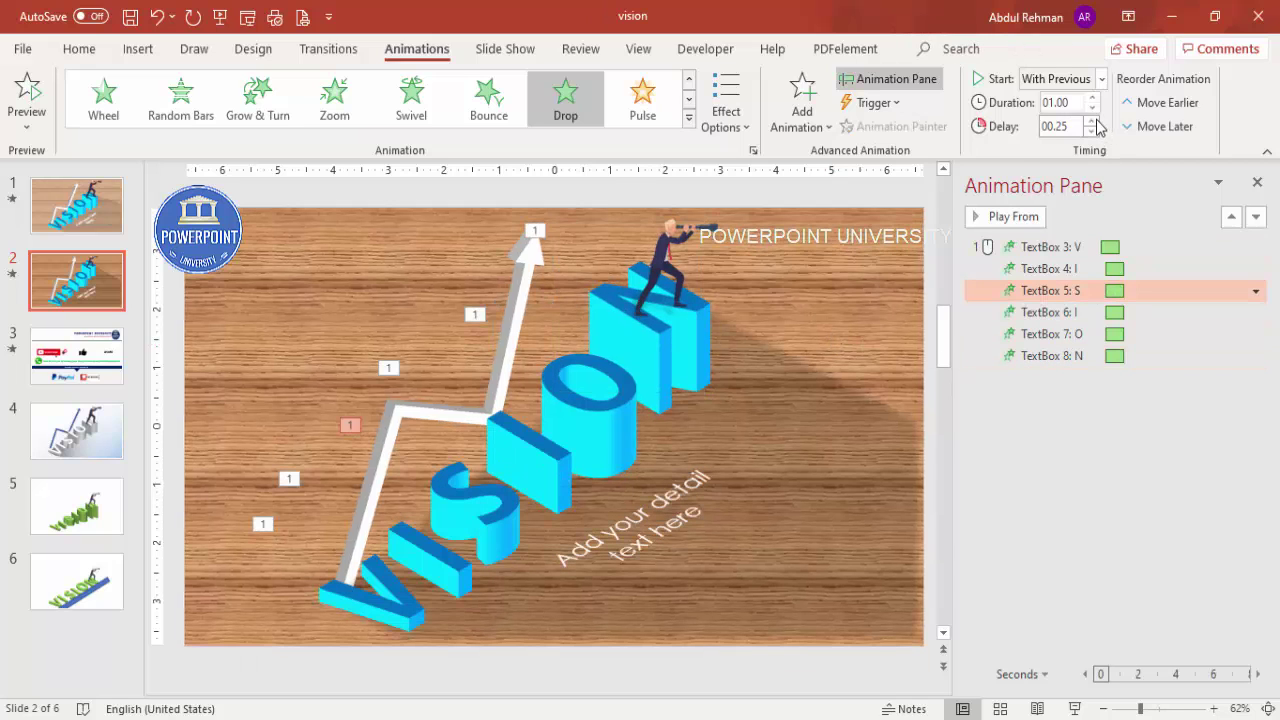
{"action": "left_click", "coordinate": [1049, 313]}
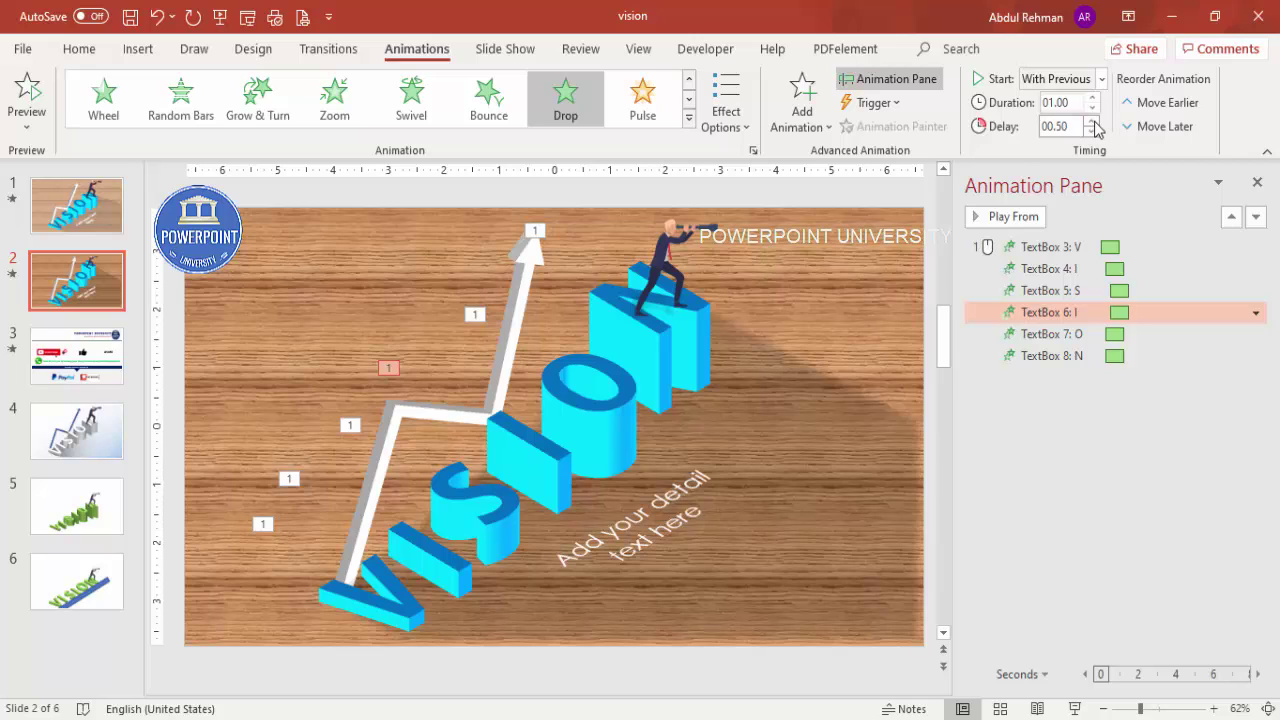
{"action": "left_click", "coordinate": [1062, 334]}
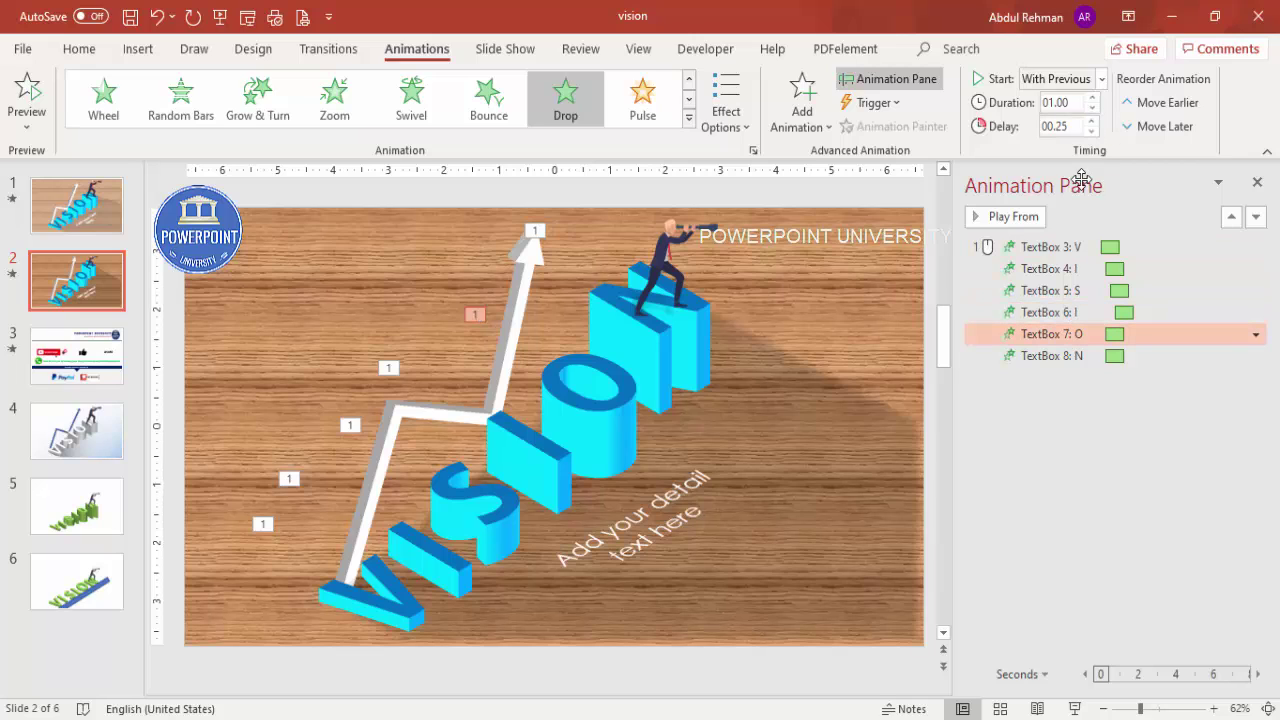
{"action": "left_click", "coordinate": [1092, 120]}
{"action": "left_click", "coordinate": [1092, 120]}
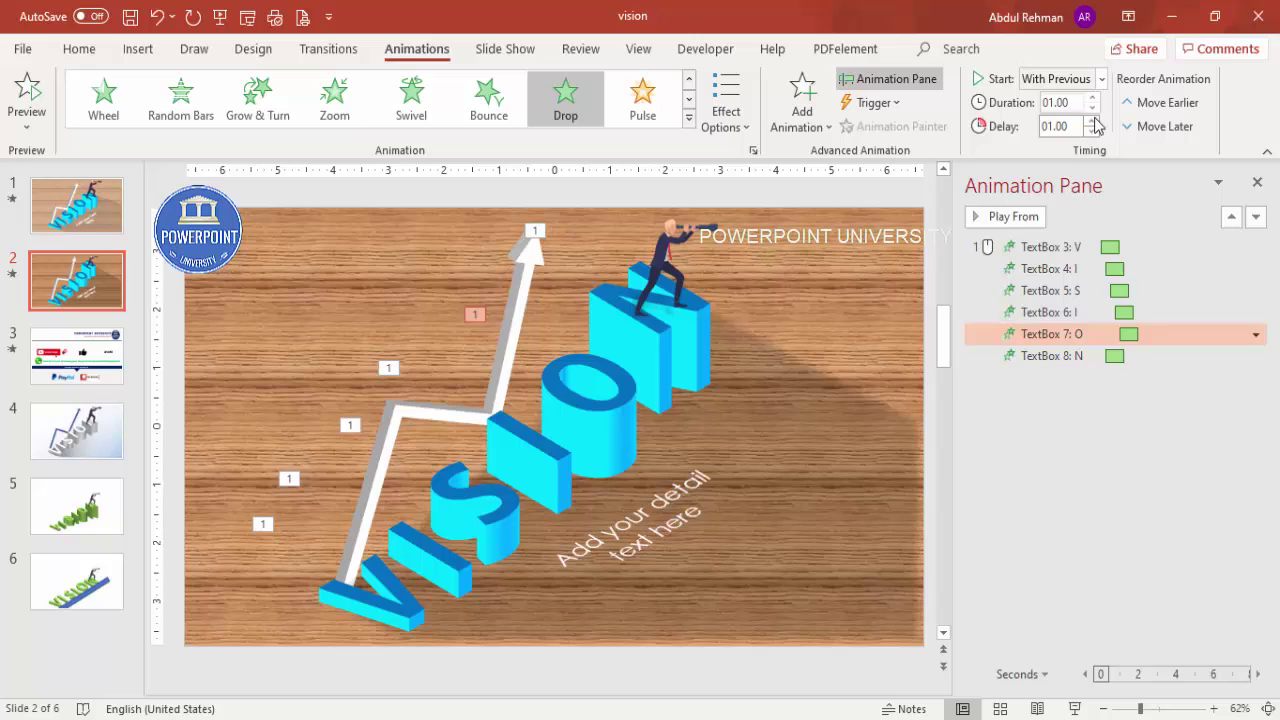
{"action": "left_click", "coordinate": [1050, 355]}
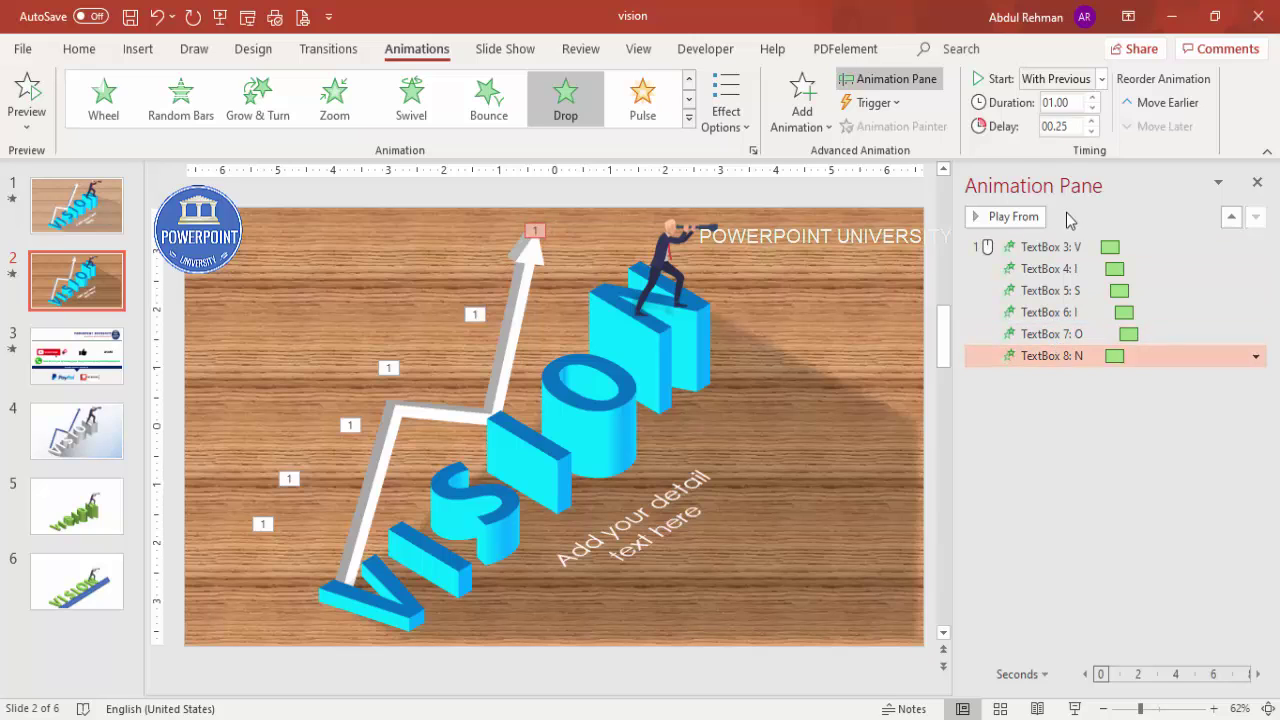
{"action": "left_click", "coordinate": [1088, 121]}
{"action": "left_click", "coordinate": [807, 373]}
Step: Give the large shape a Wipe entrance from the left, starting After Previous
{"action": "left_click", "coordinate": [831, 417]}
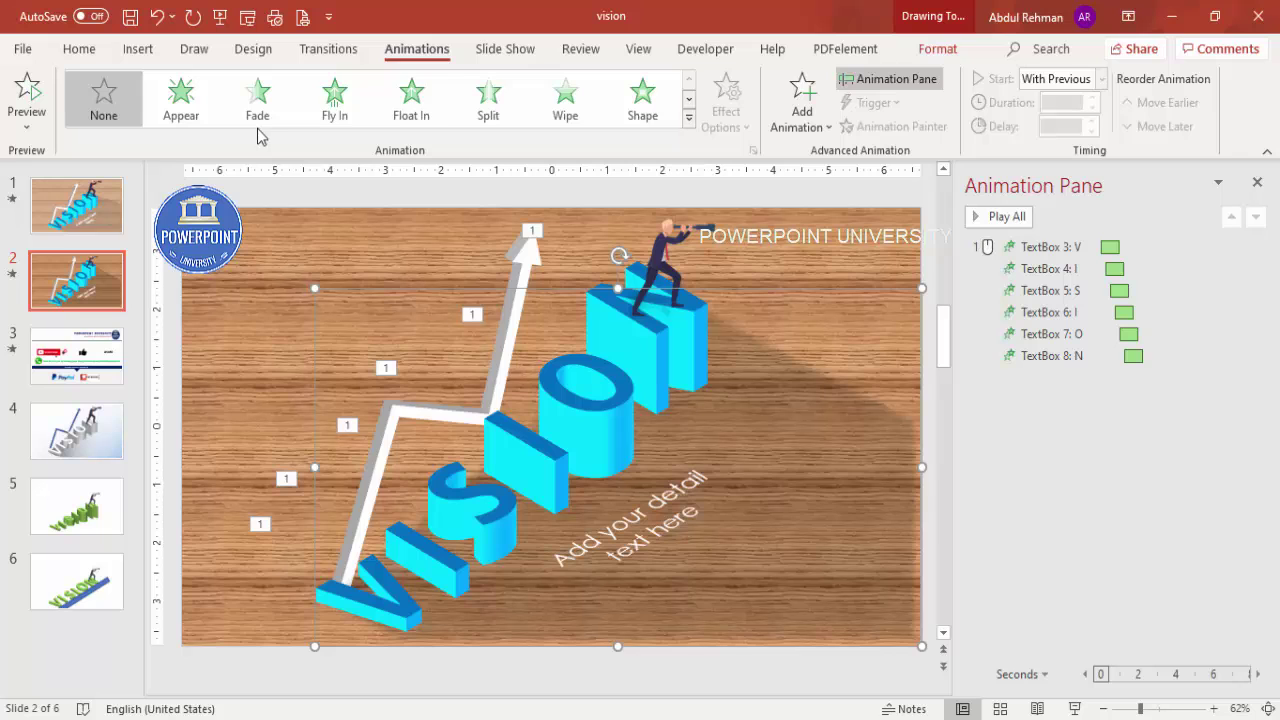
{"action": "left_click", "coordinate": [565, 115]}
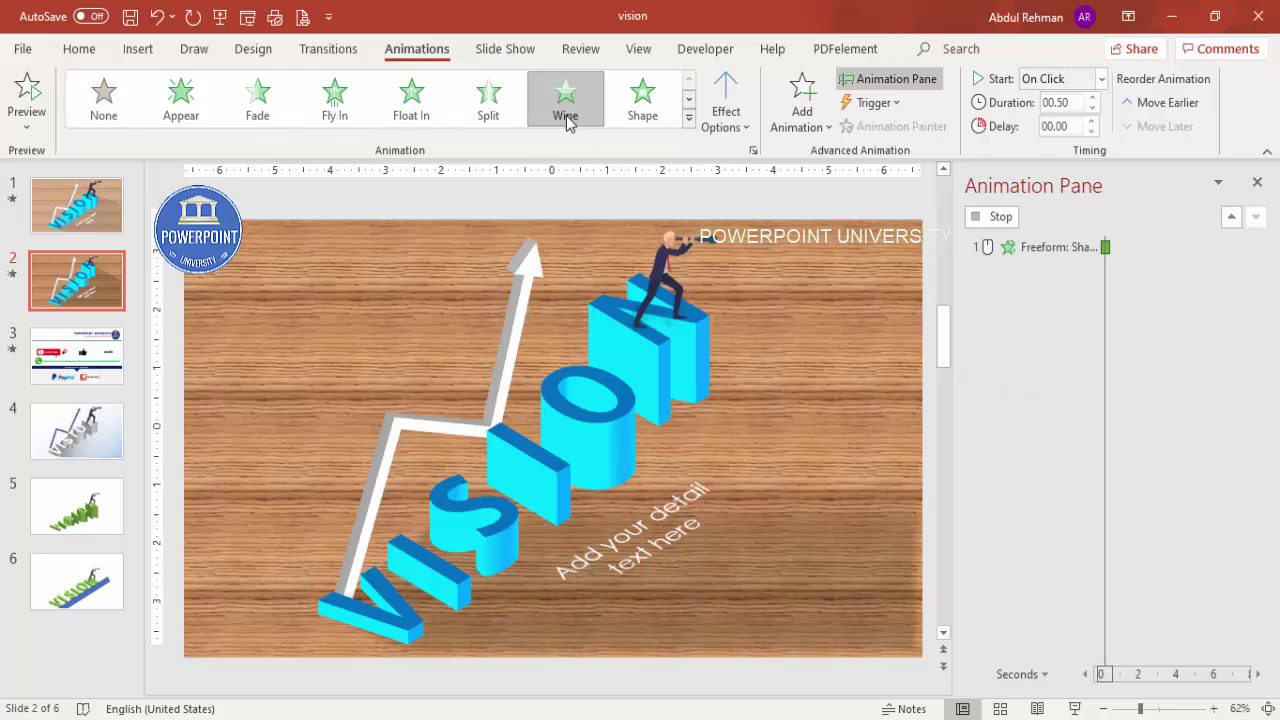
{"action": "left_click", "coordinate": [740, 118]}
{"action": "left_click", "coordinate": [777, 239]}
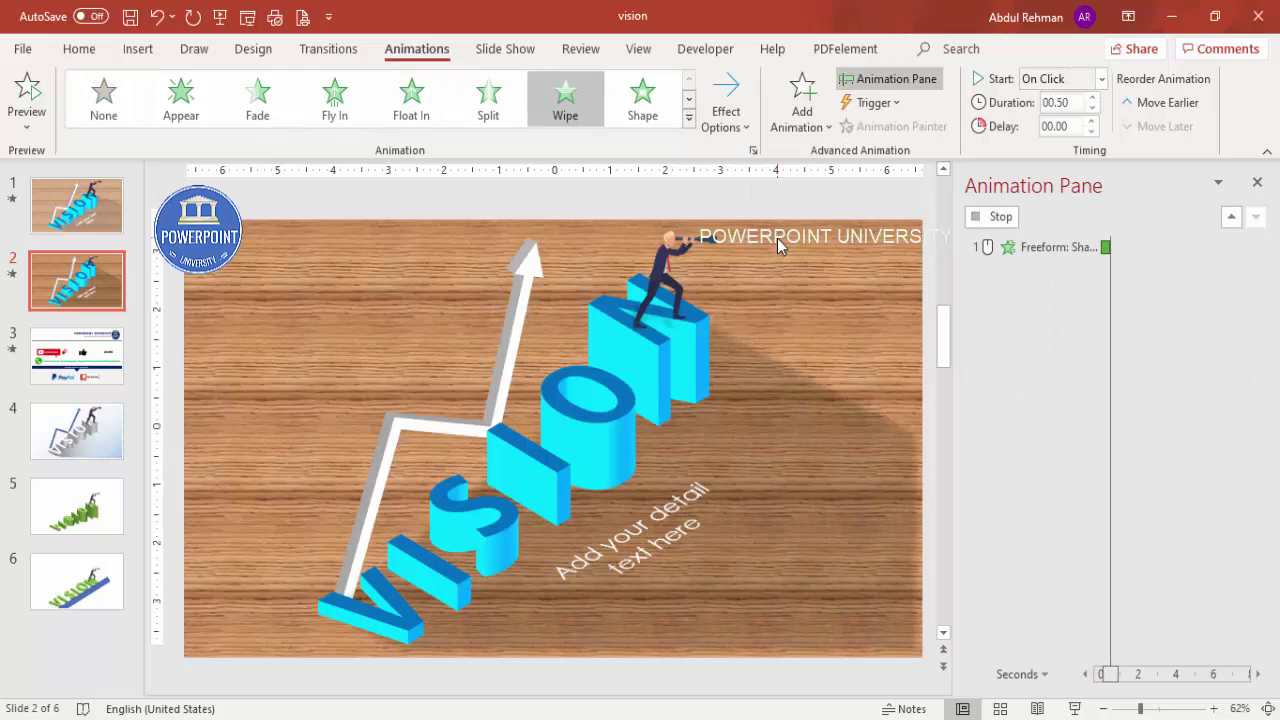
{"action": "left_click", "coordinate": [1101, 78]}
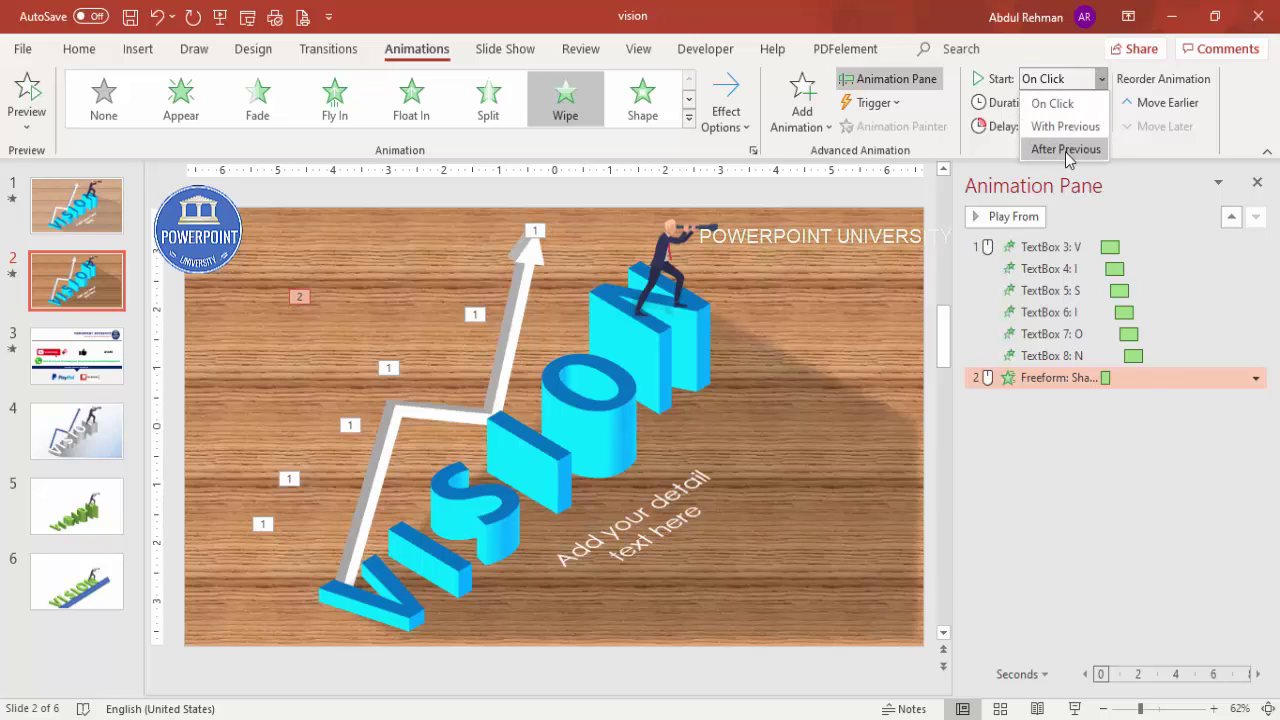
{"action": "left_click", "coordinate": [1065, 149]}
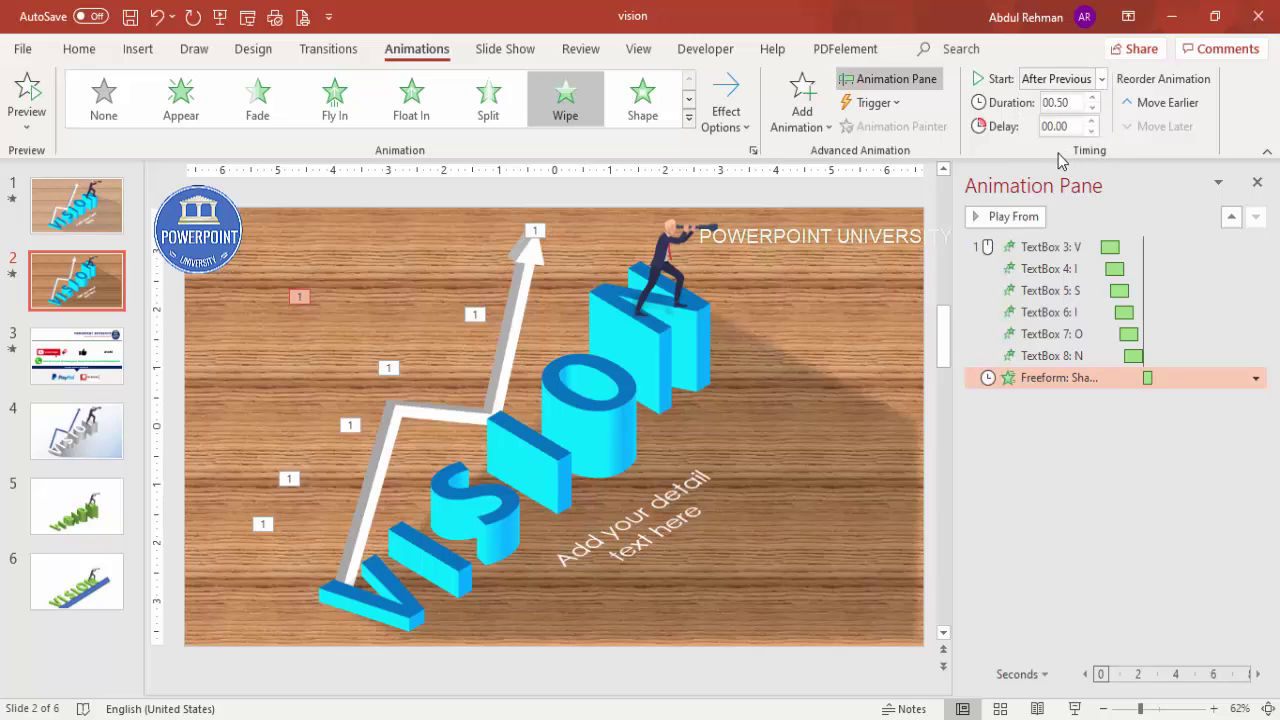
Step: Make the businessman picture Fly In from the top, starting After Previous
{"action": "left_click", "coordinate": [673, 240]}
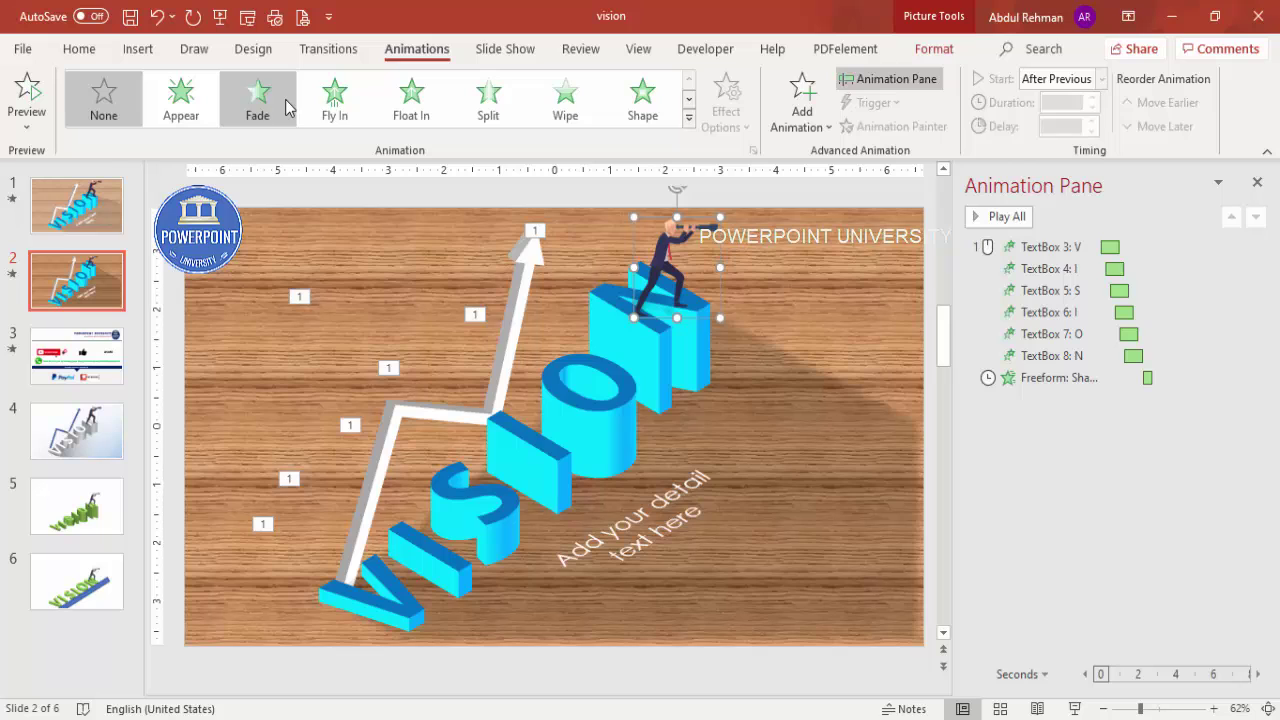
{"action": "left_click", "coordinate": [340, 100]}
{"action": "left_click", "coordinate": [724, 105]}
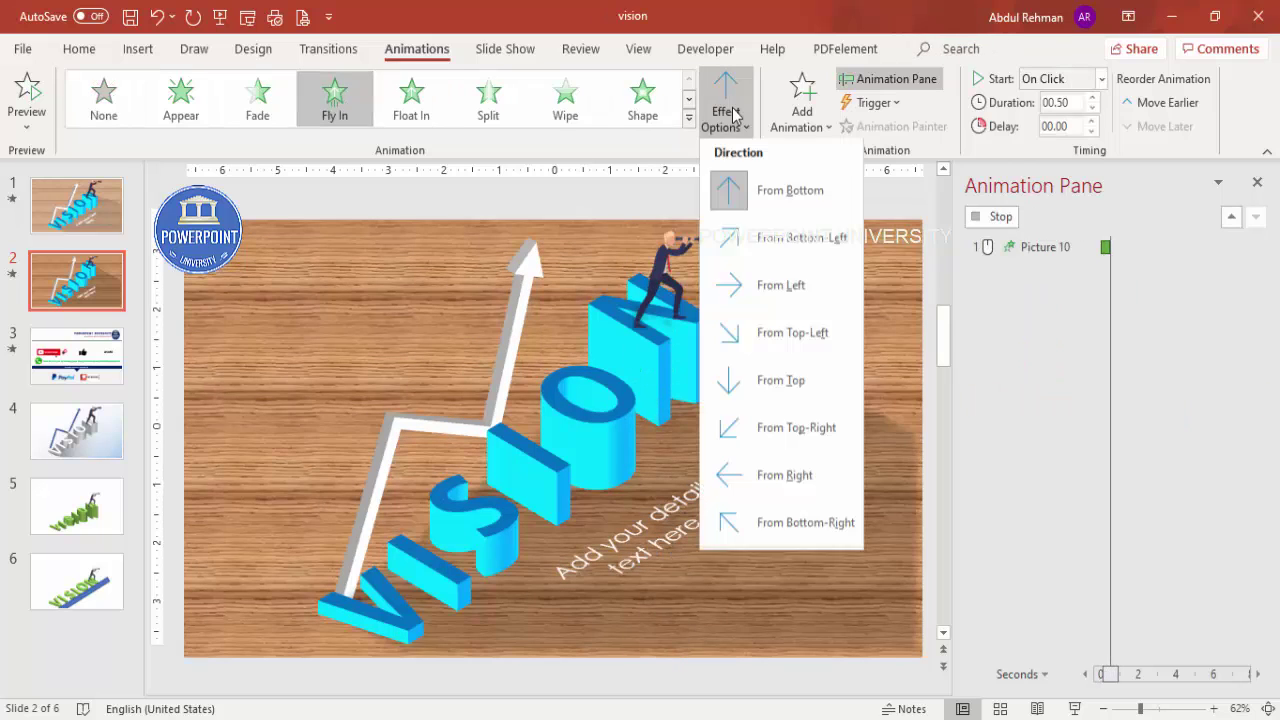
{"action": "left_click", "coordinate": [785, 383]}
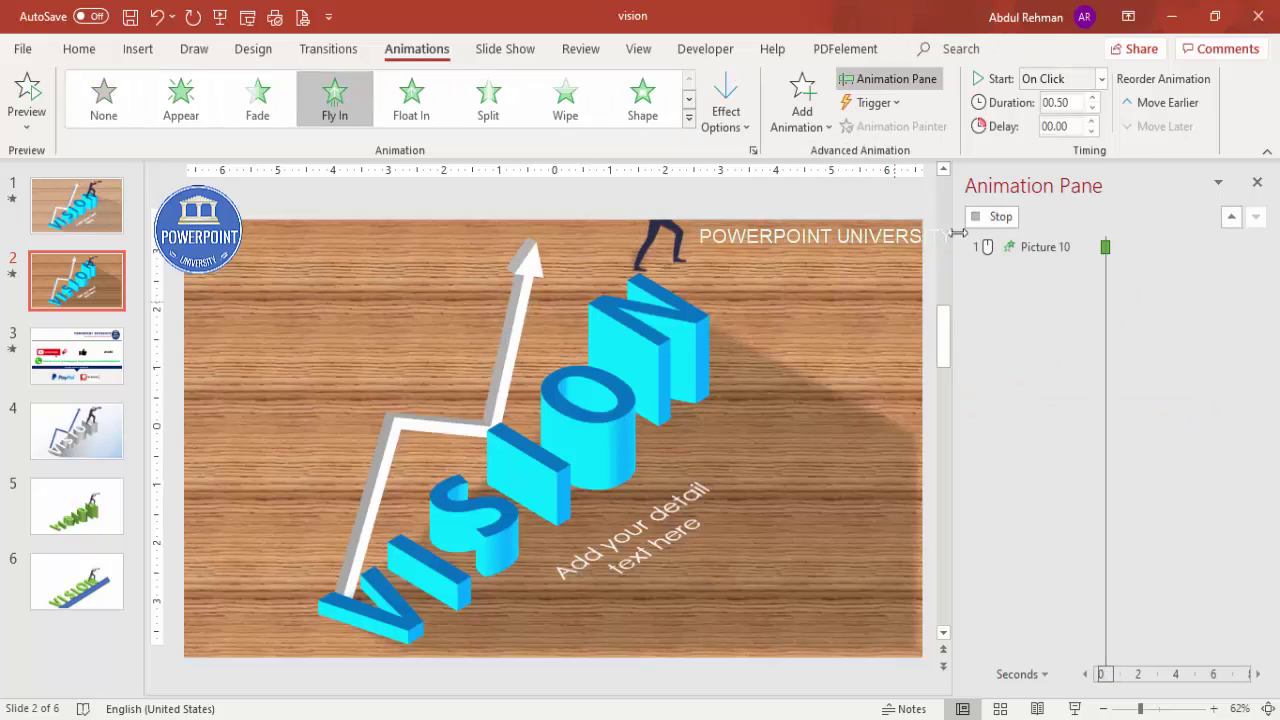
{"action": "left_click", "coordinate": [1102, 80]}
{"action": "left_click", "coordinate": [1080, 149]}
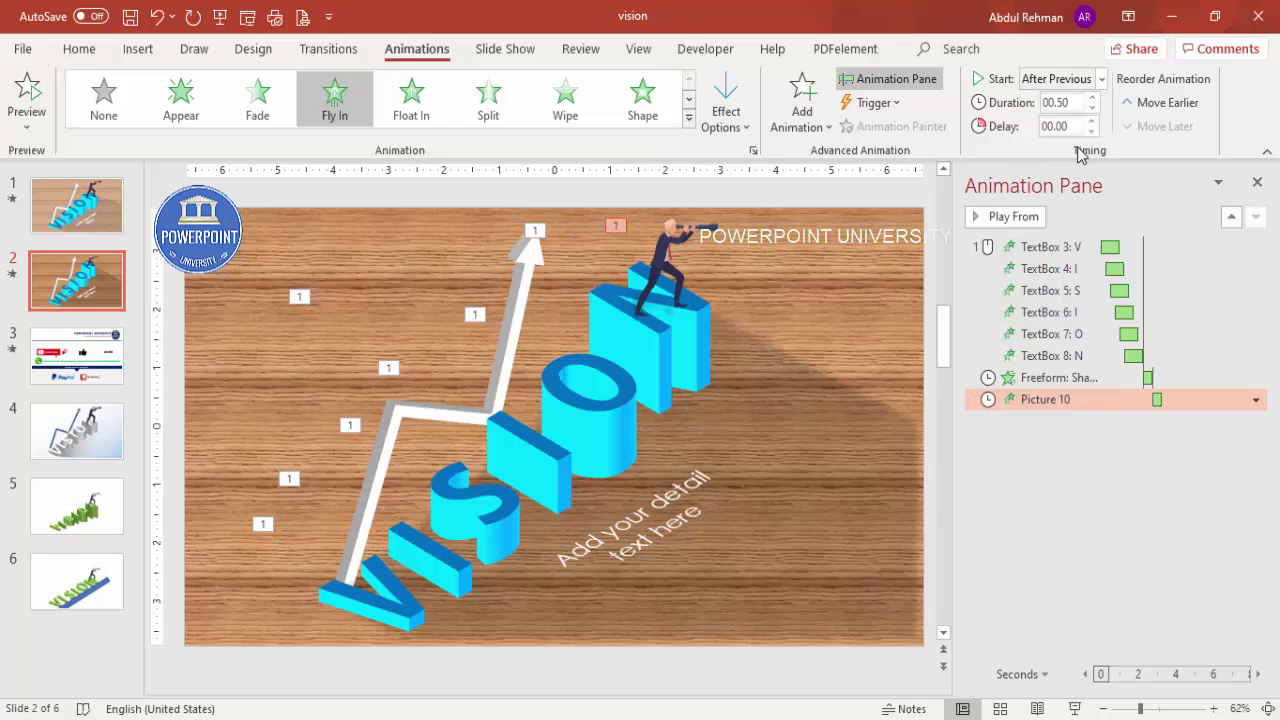
Step: Give the caption text box a Fade entrance starting After Previous
{"action": "left_click", "coordinate": [680, 488]}
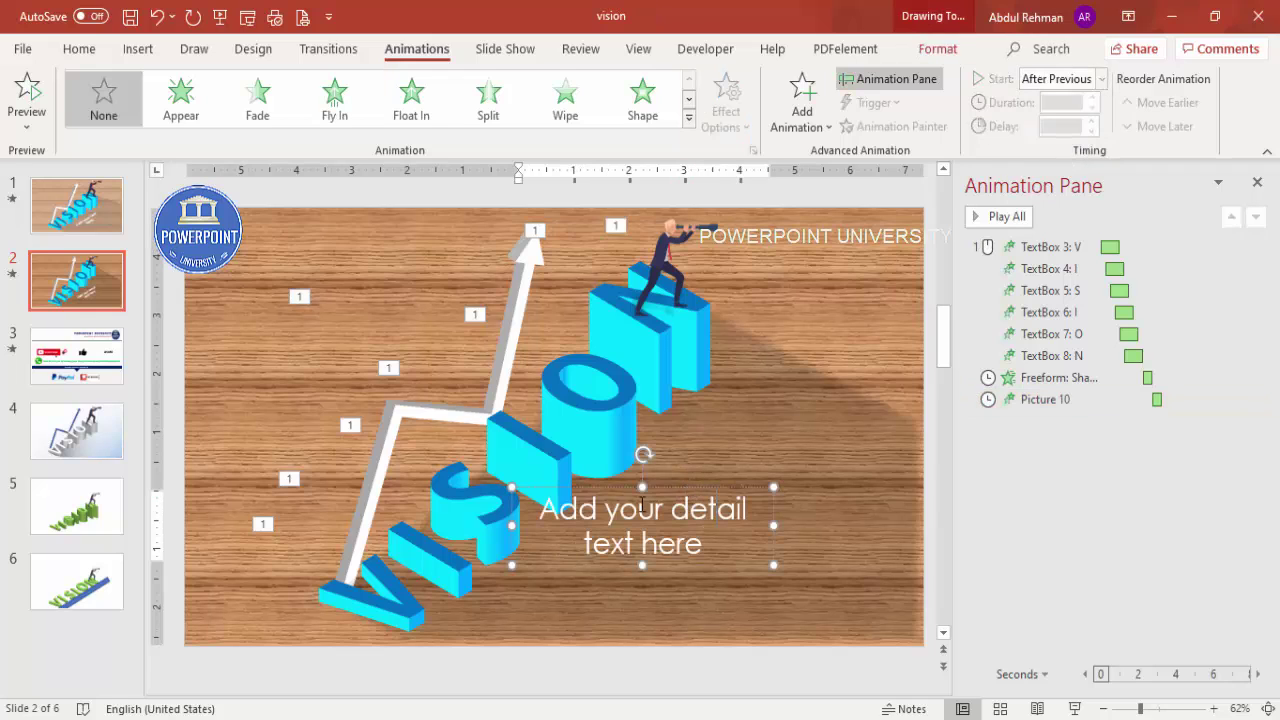
{"action": "key", "text": "Escape"}
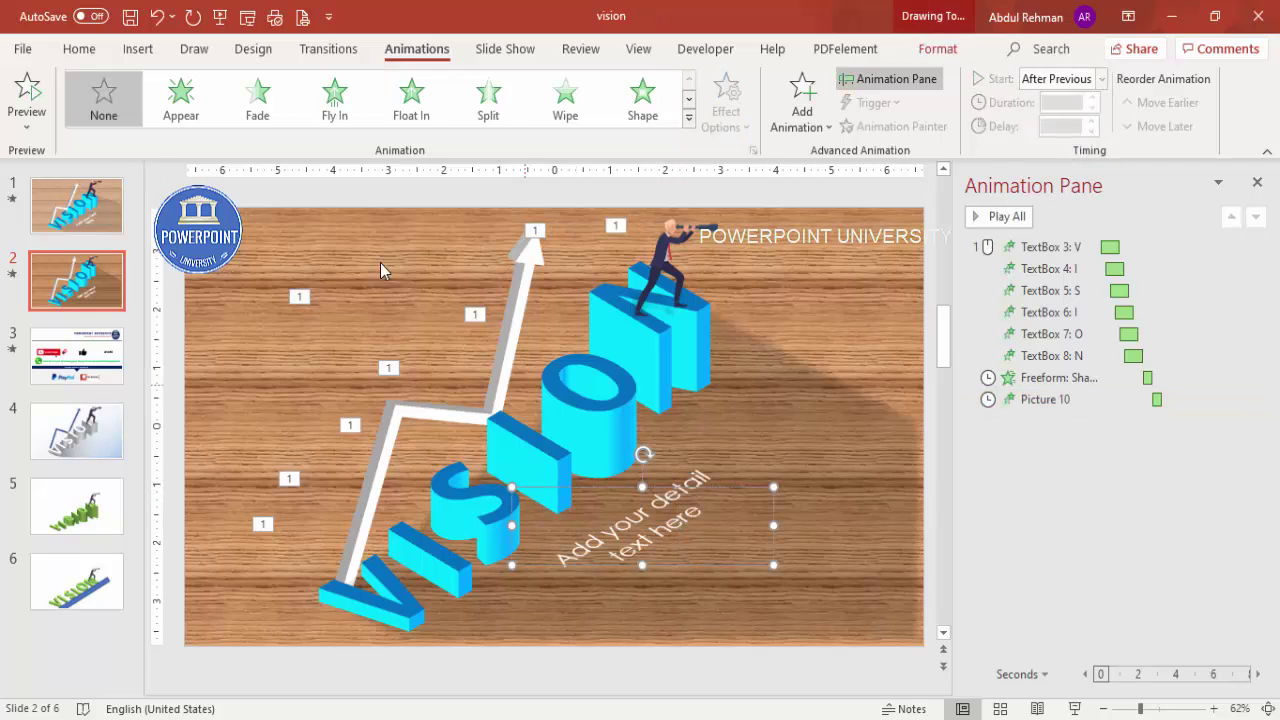
{"action": "left_click", "coordinate": [260, 124]}
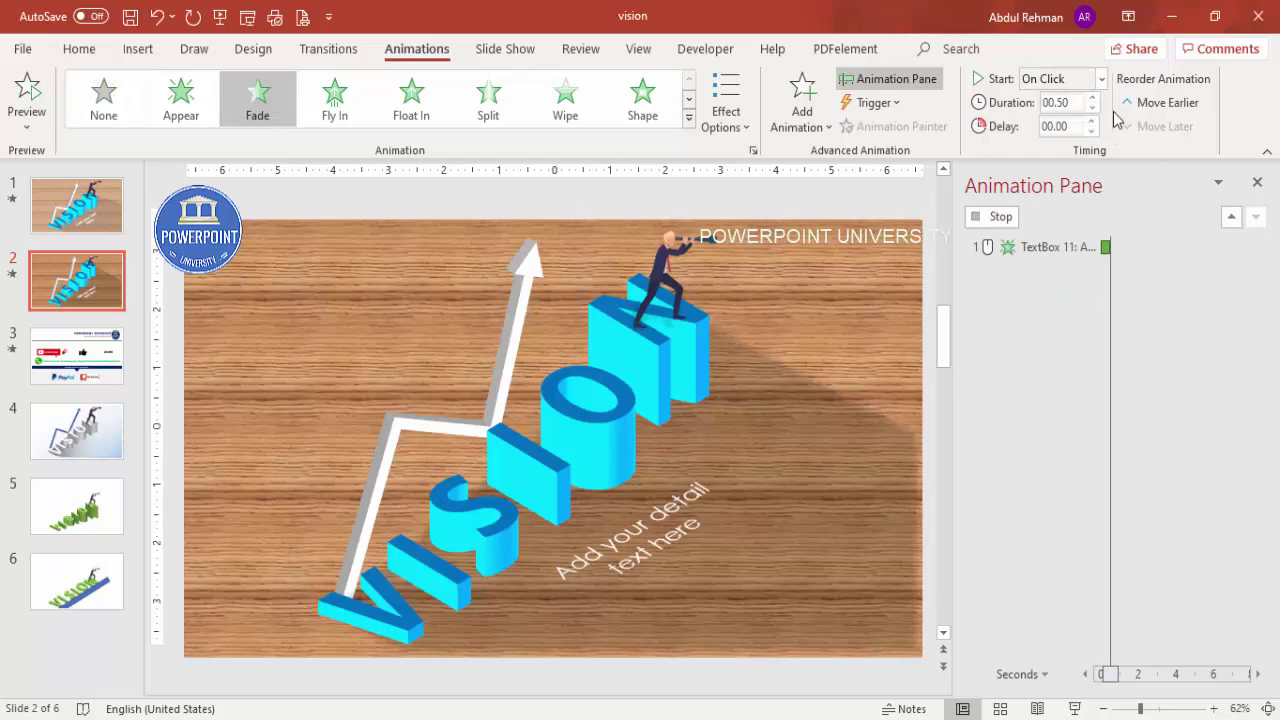
{"action": "left_click", "coordinate": [1101, 79]}
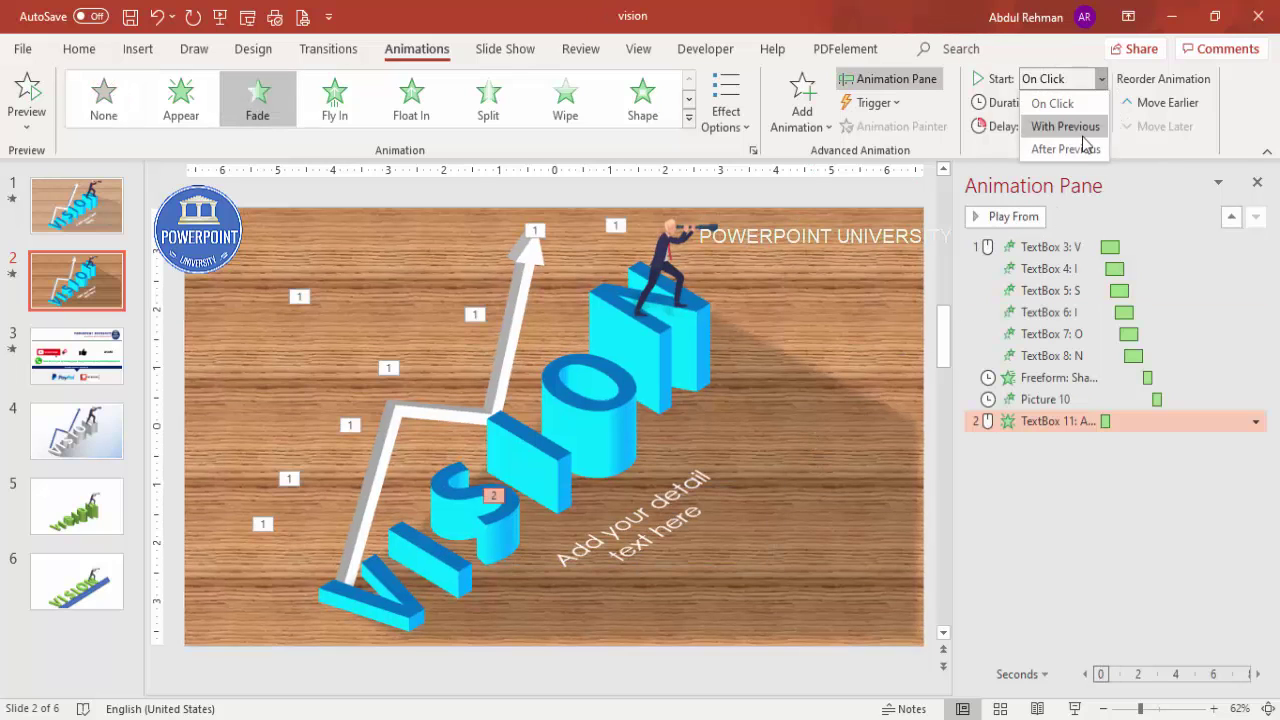
{"action": "left_click", "coordinate": [1082, 148]}
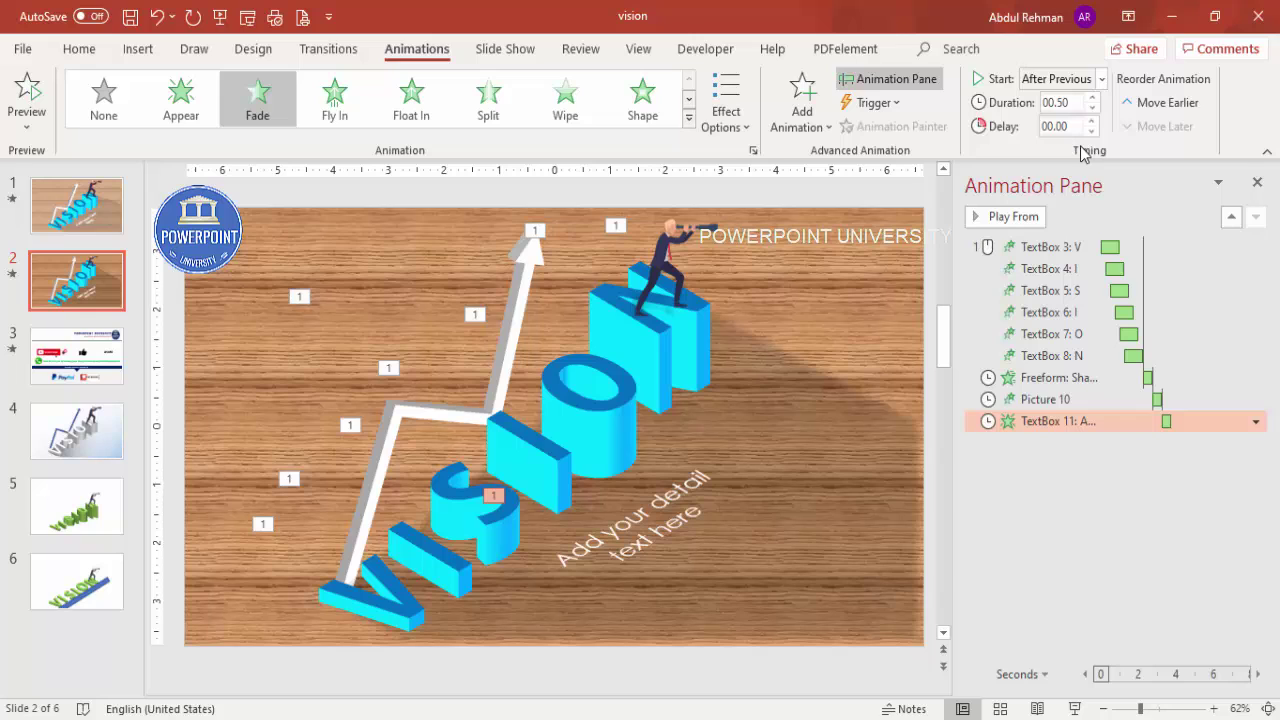
Step: Make the arrow Wipe in from the right After Previous, then preview the full sequence
{"action": "left_click", "coordinate": [529, 272]}
{"action": "left_click", "coordinate": [571, 106]}
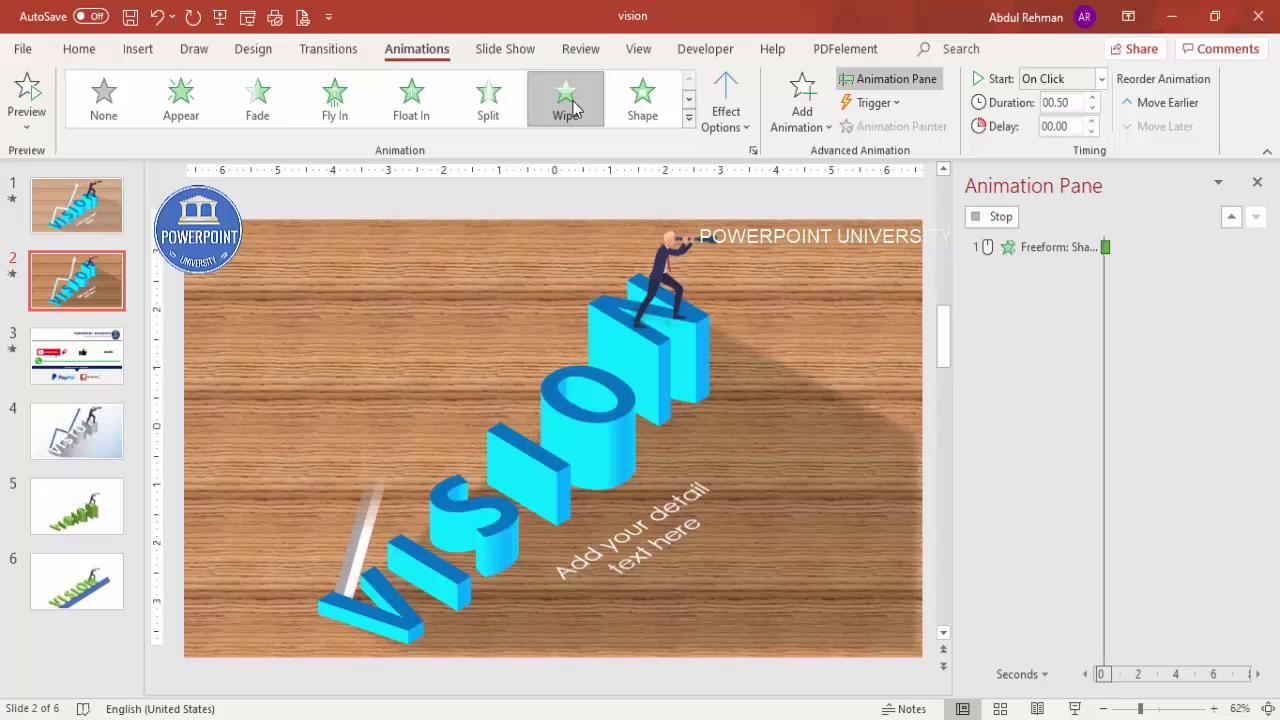
{"action": "left_click", "coordinate": [726, 112]}
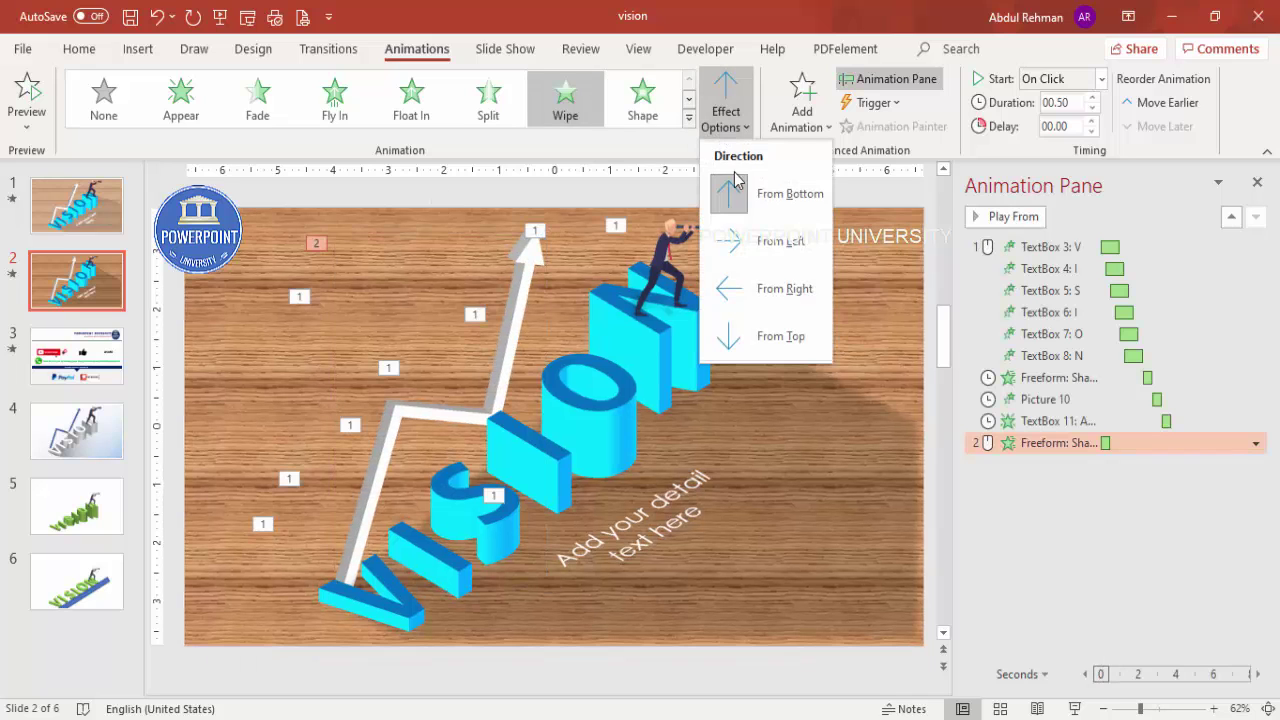
{"action": "left_click", "coordinate": [770, 308]}
{"action": "left_click", "coordinate": [1101, 79]}
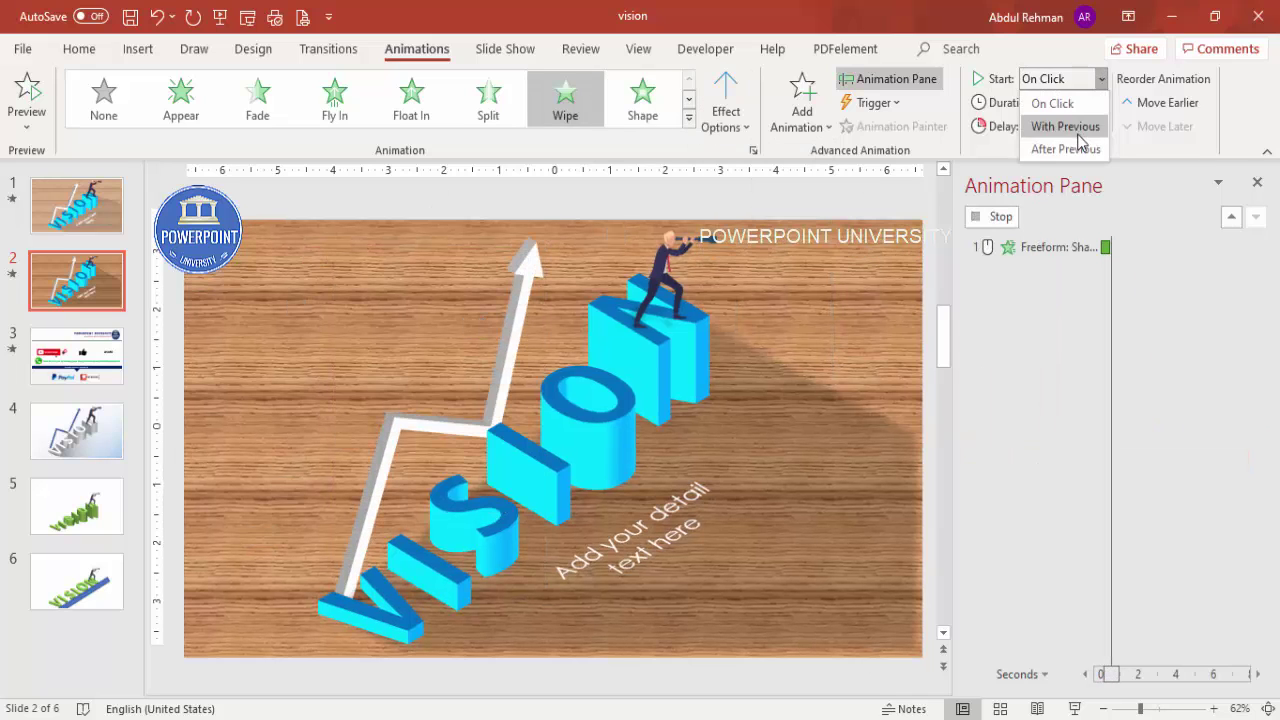
{"action": "left_click", "coordinate": [1070, 149]}
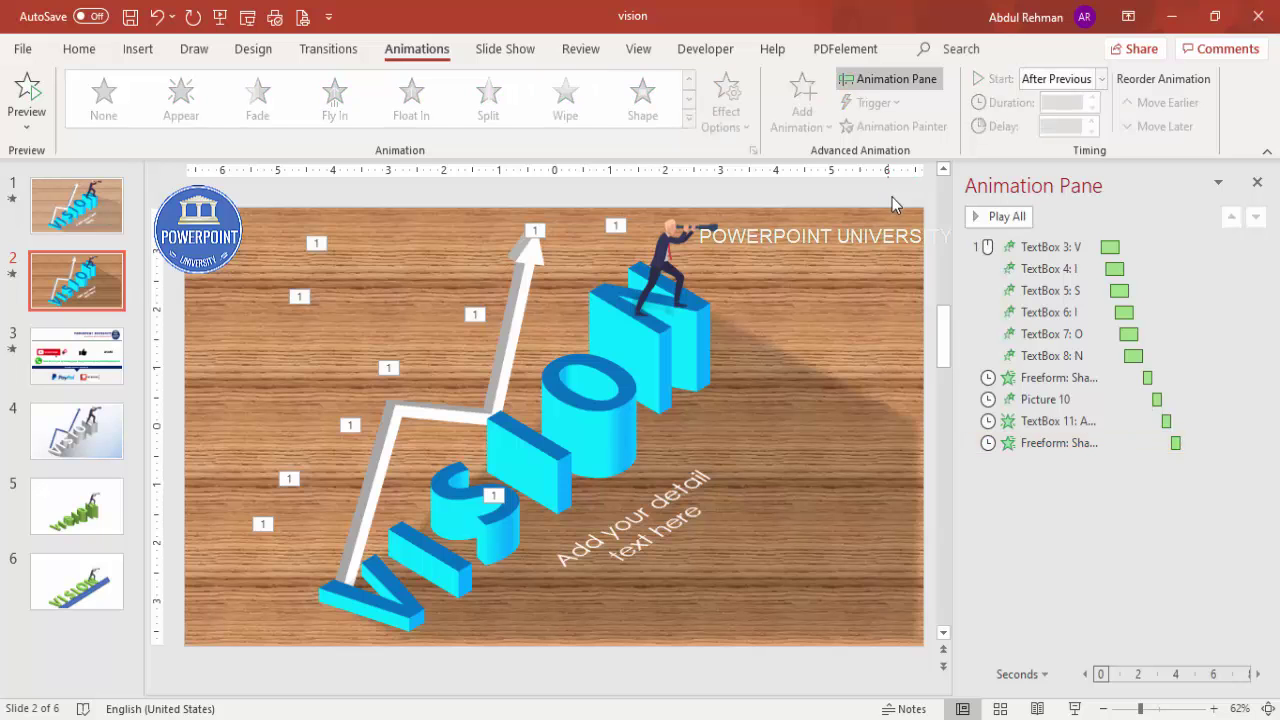
{"action": "left_click", "coordinate": [1006, 218]}
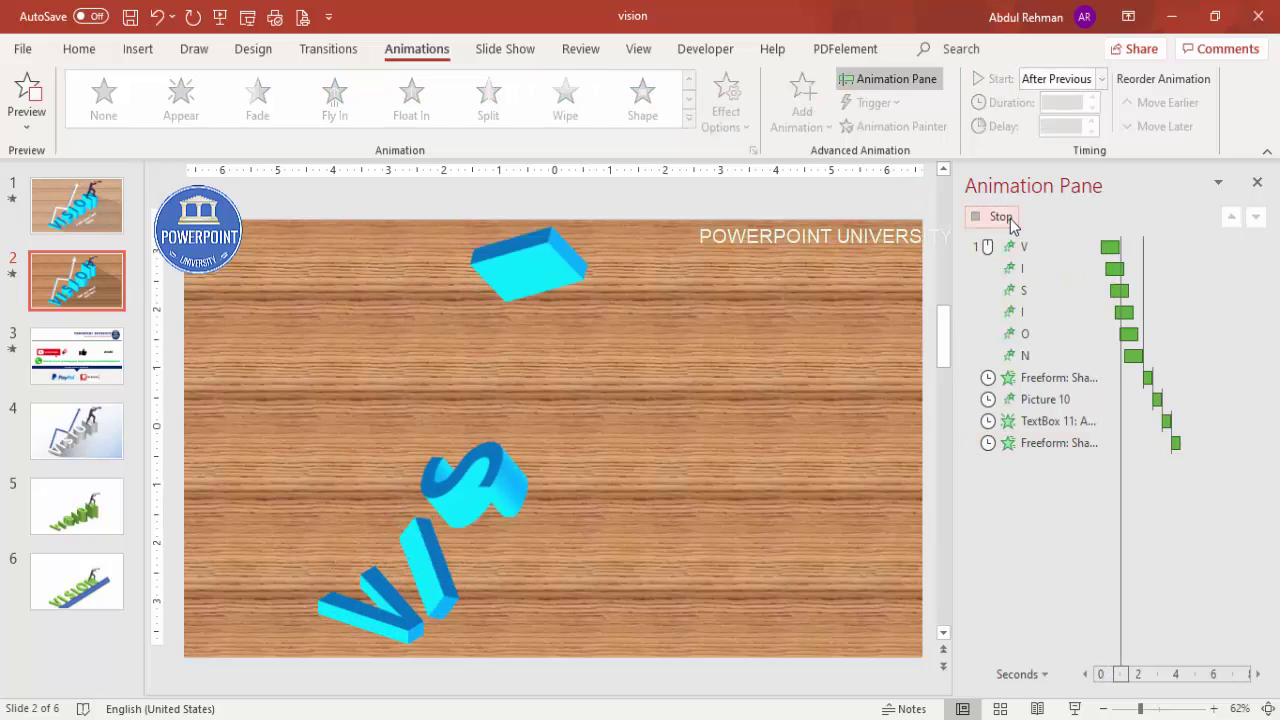